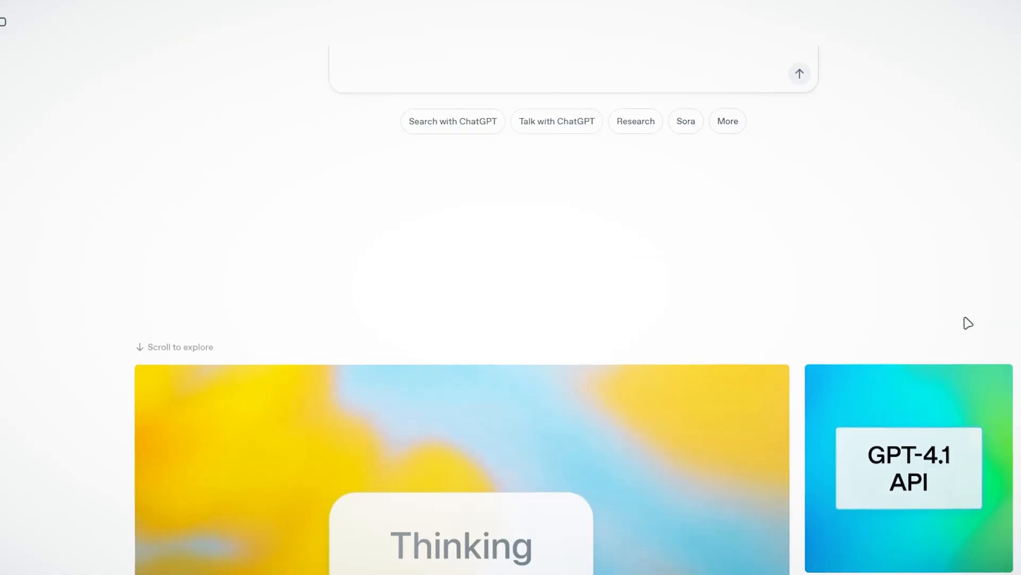
scroll(969, 322, down, 8)
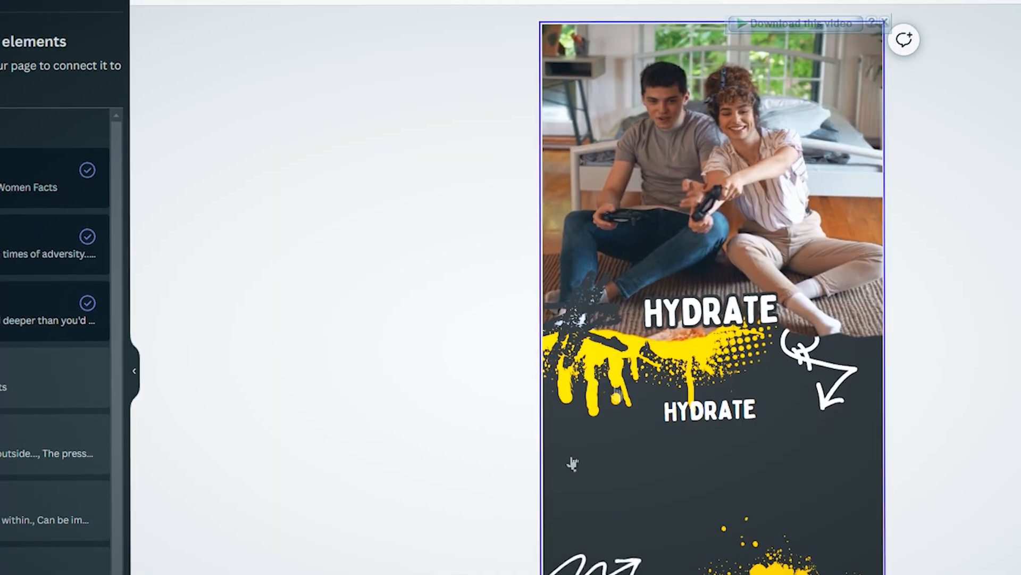
Open the data connection options for the HYDRATE heading in the design and select the text lines below it
click(715, 310)
right_click(726, 310)
mouse_move(798, 570)
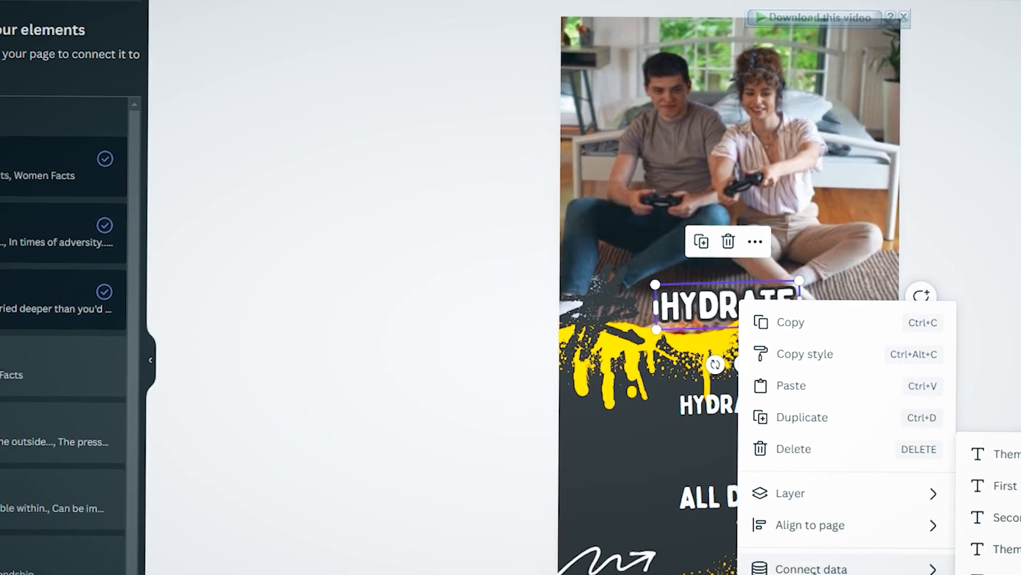
right_click(707, 411)
click(606, 453)
click(741, 488)
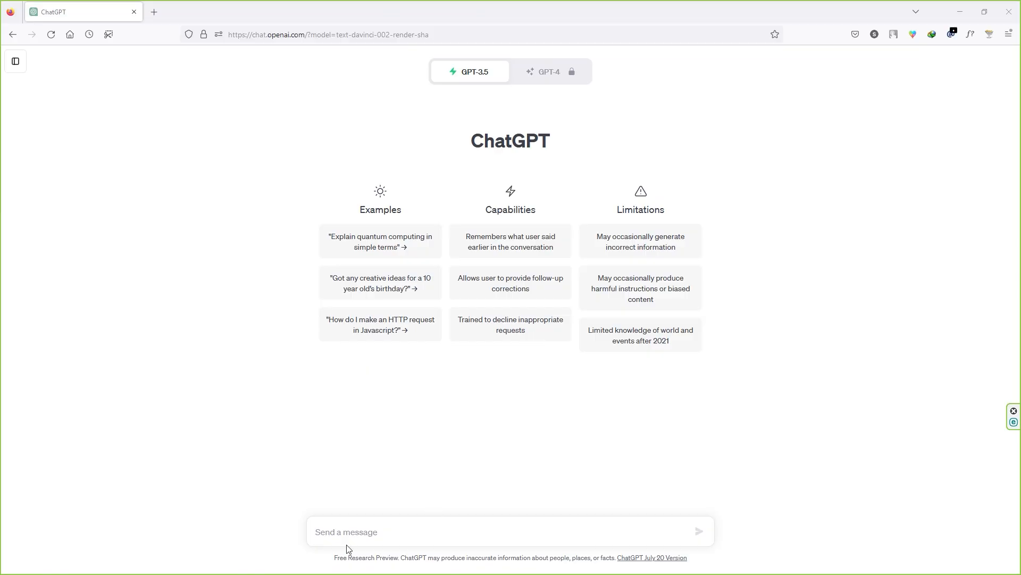
Ask ChatGPT for 40 two-part facts about women, men and friendship, categorised in Excel format by theme, first part and second part
key(ctrl+v)
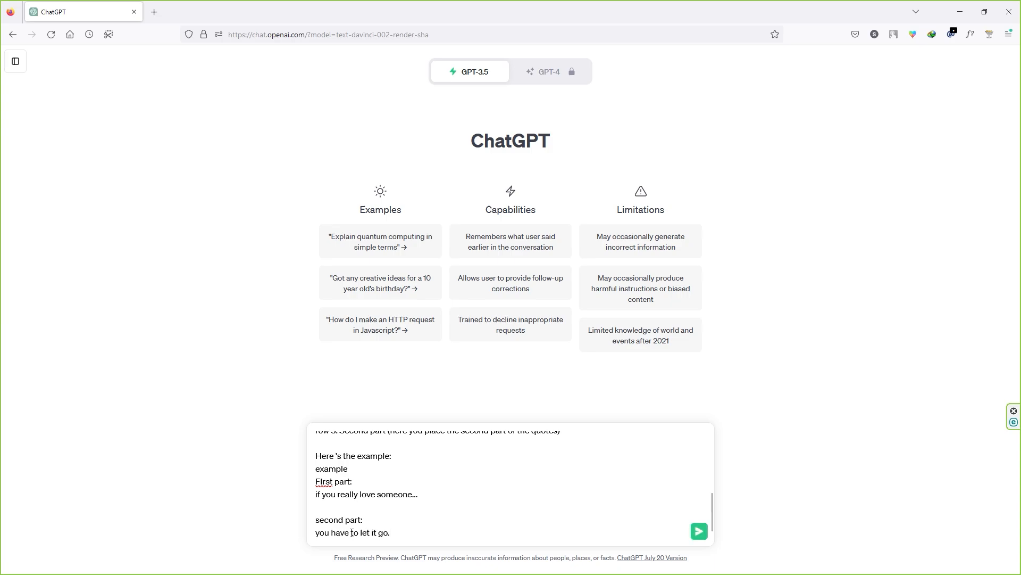
scroll(375, 511, up, 5)
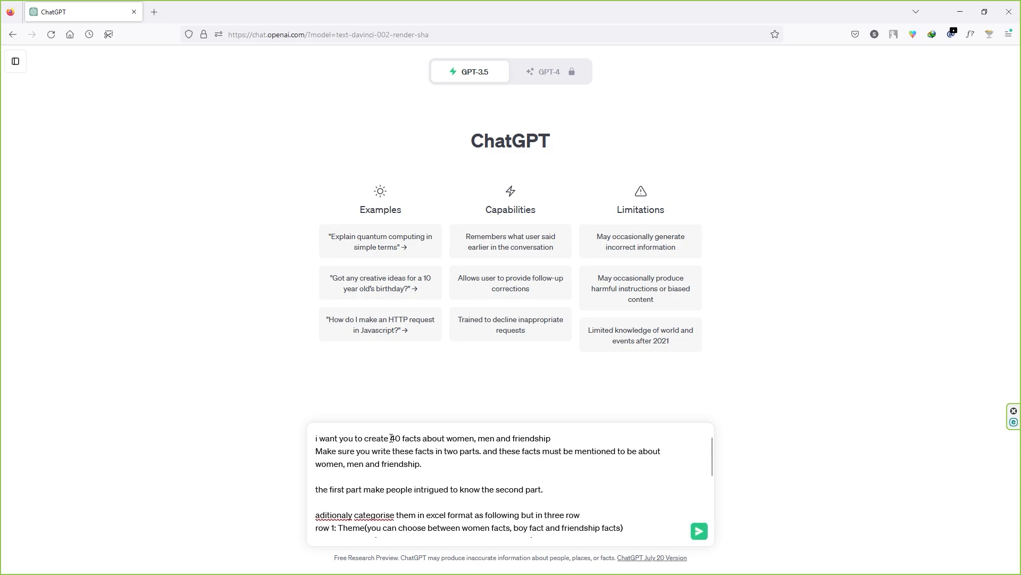
click(442, 438)
drag(445, 437, 545, 437)
click(456, 440)
double_click(448, 438)
click(446, 439)
drag(497, 439, 547, 438)
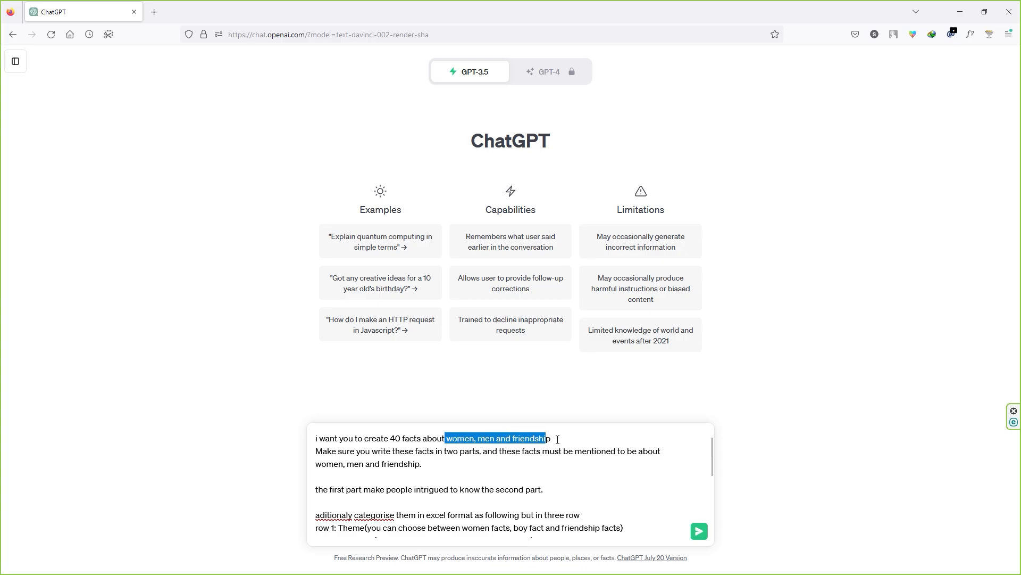
click(560, 438)
click(704, 538)
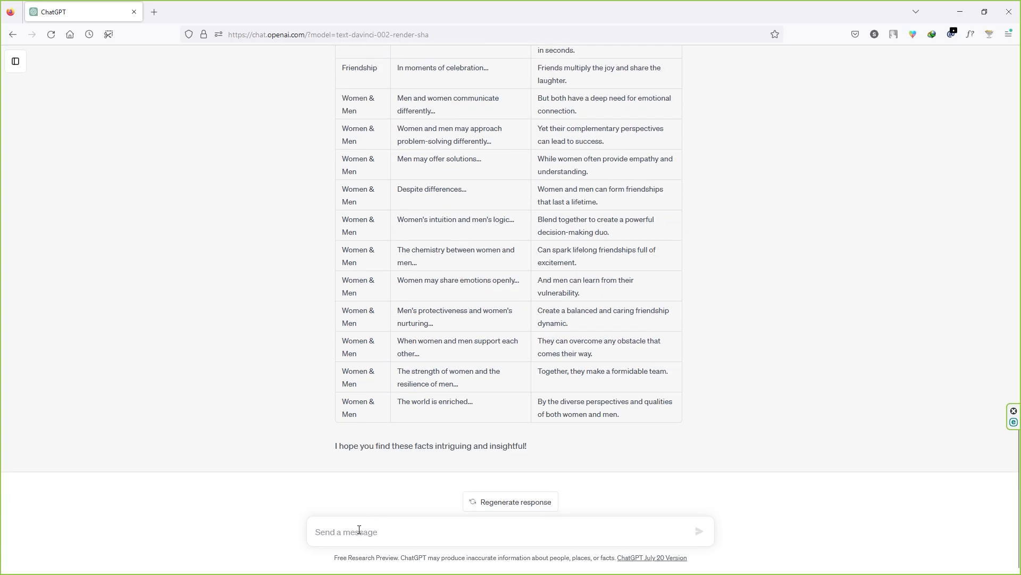
Send the follow-up request "create separate excel table for each and add 9 rows"
scroll(384, 289, up, 20)
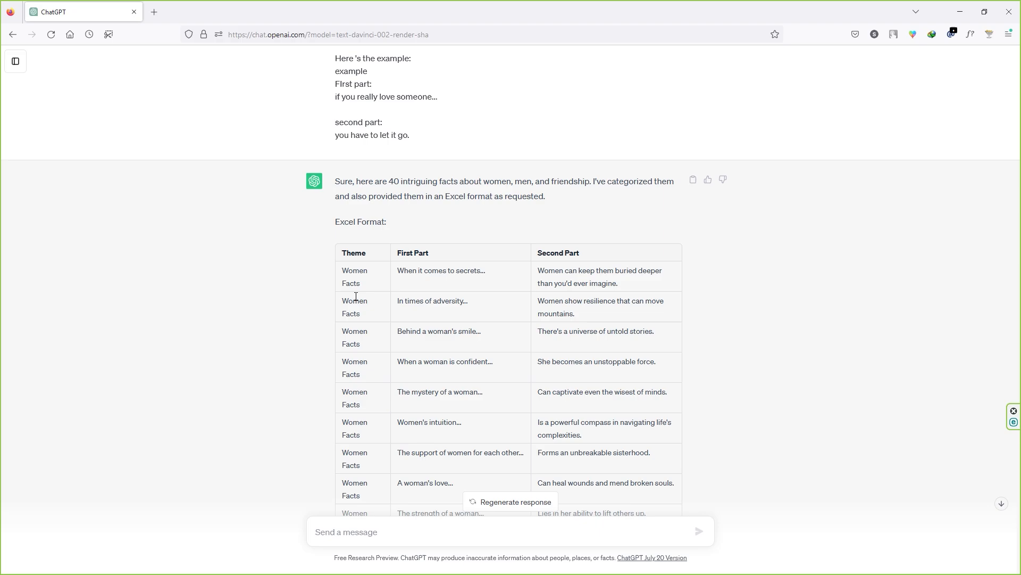
click(373, 535)
text(create separet)
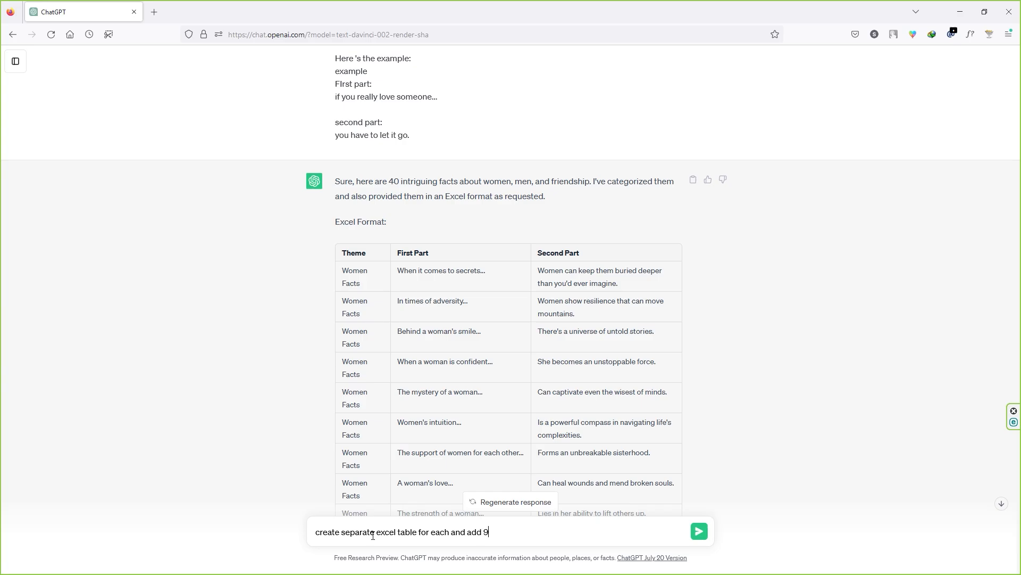
key(Return)
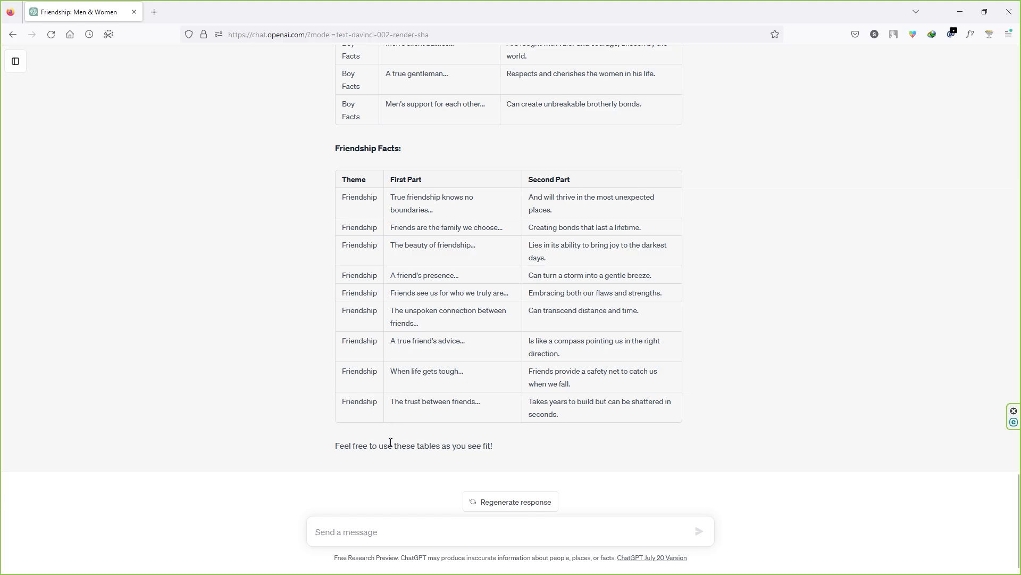
Send the request "write 100 more" and stop the reply while it is being generated
text(write 100 more)
key(Return)
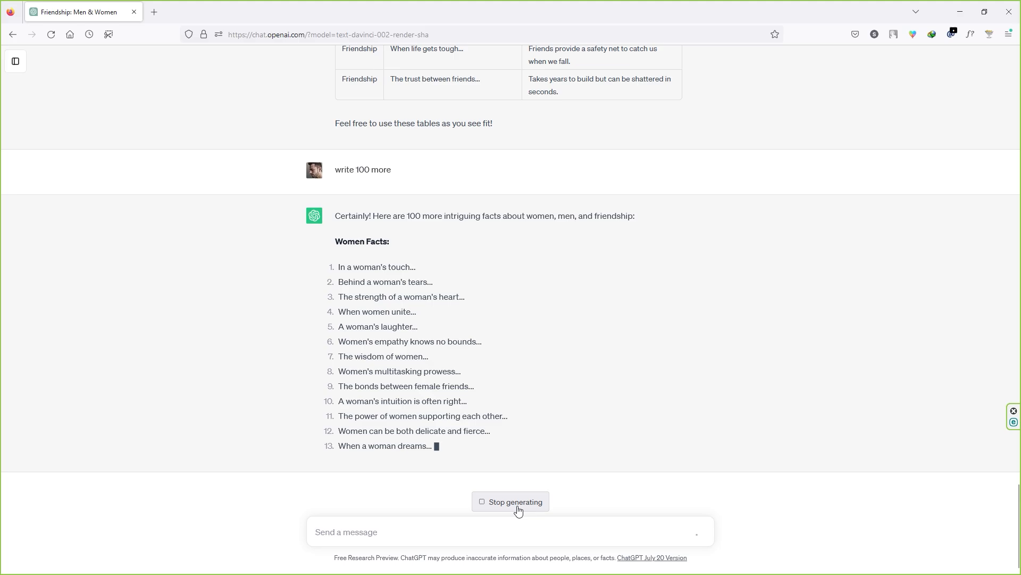
click(516, 503)
Ask for the additional facts with the message "in excel format please"
click(442, 532)
text(in e)
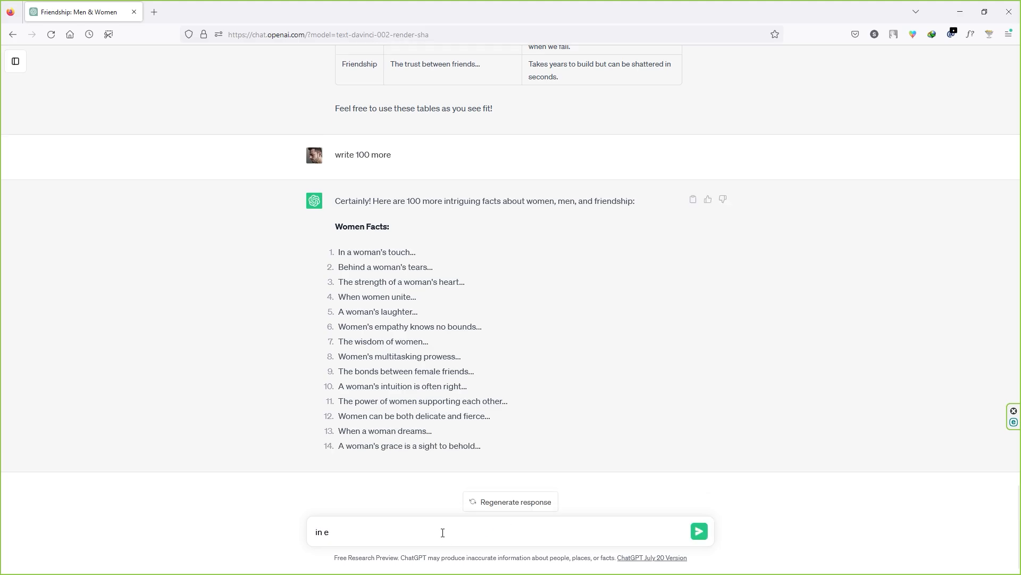
text(xcel format please)
key(Return)
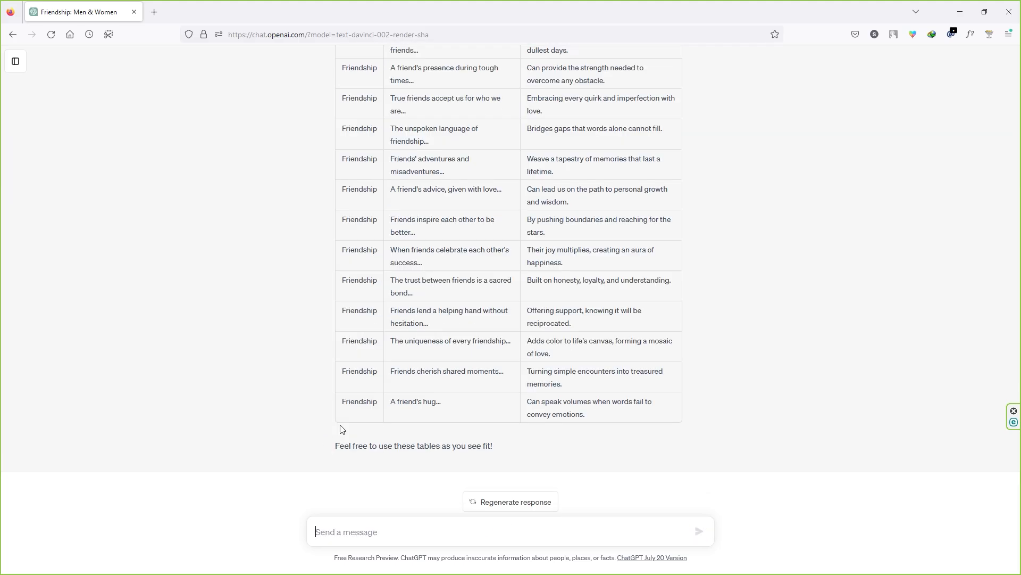
Copy the nine-row Women Facts table with its headers into the blank Google Sheets spreadsheet at A1 and widen the First Part column
scroll(342, 428, up, 20)
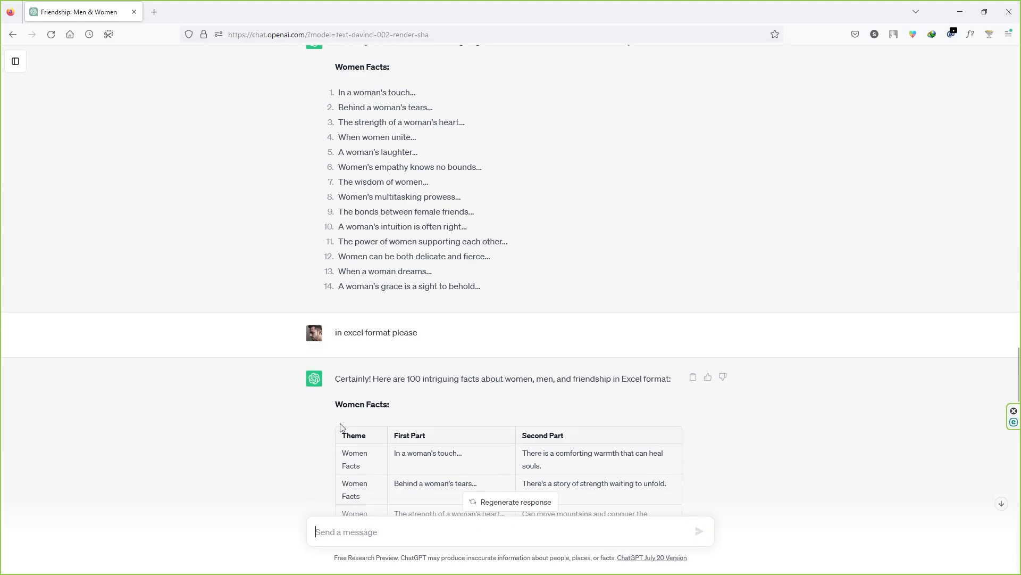
scroll(340, 424, up, 8)
scroll(337, 372, down, 20)
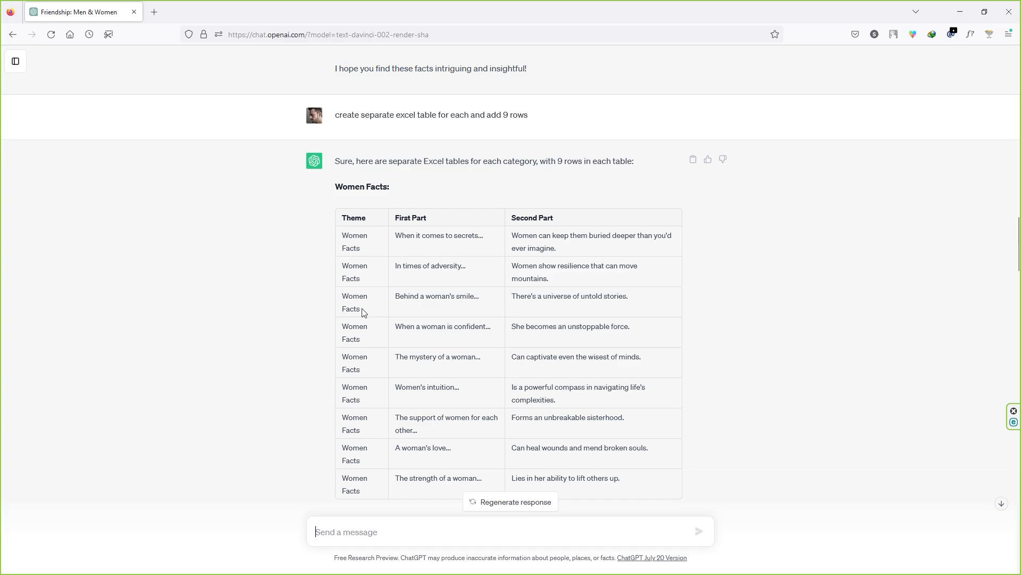
scroll(362, 313, up, 5)
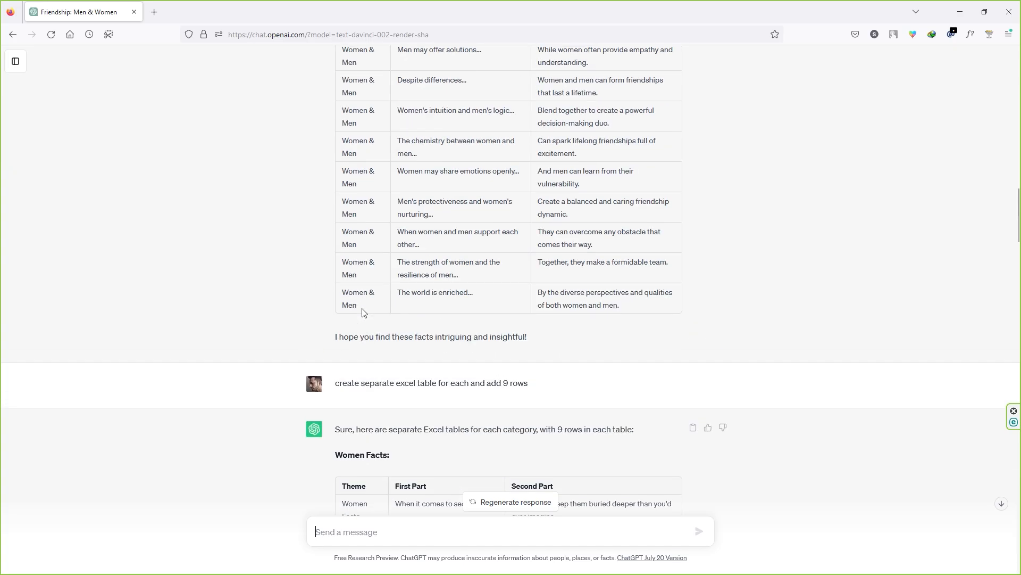
scroll(367, 342, up, 20)
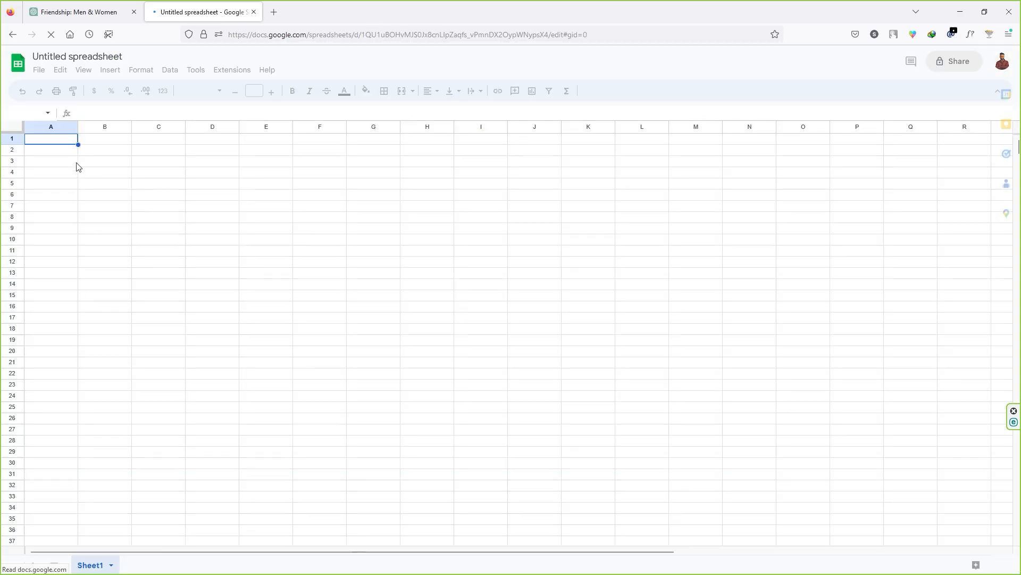
click(74, 11)
drag(341, 277, 610, 548)
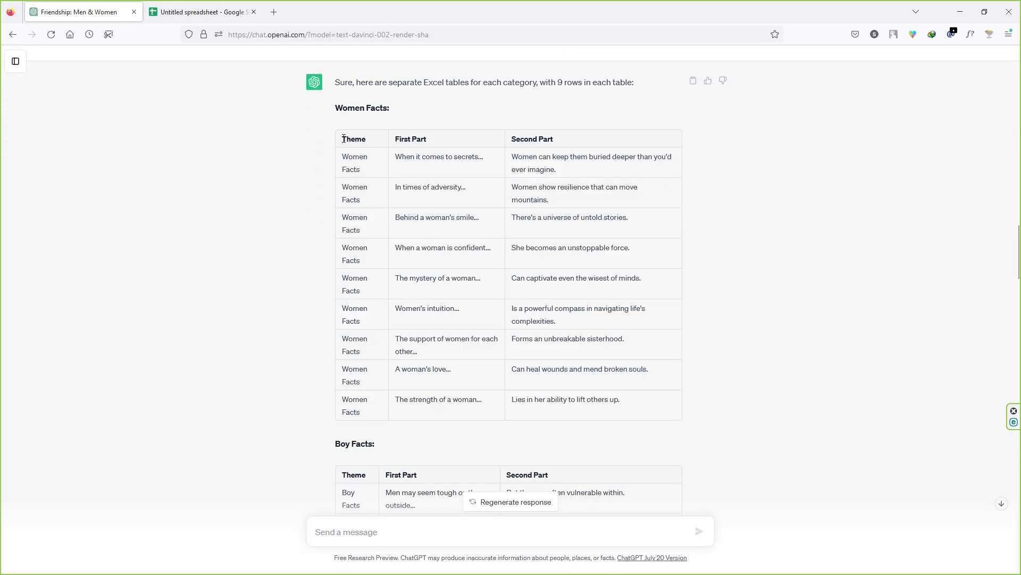
drag(343, 139, 628, 415)
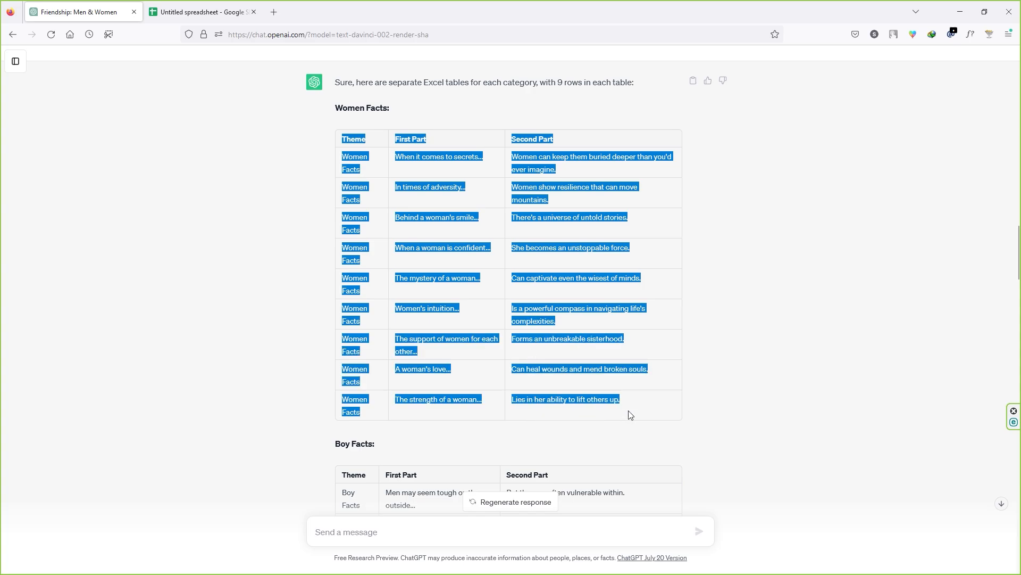
key(ctrl+Tab)
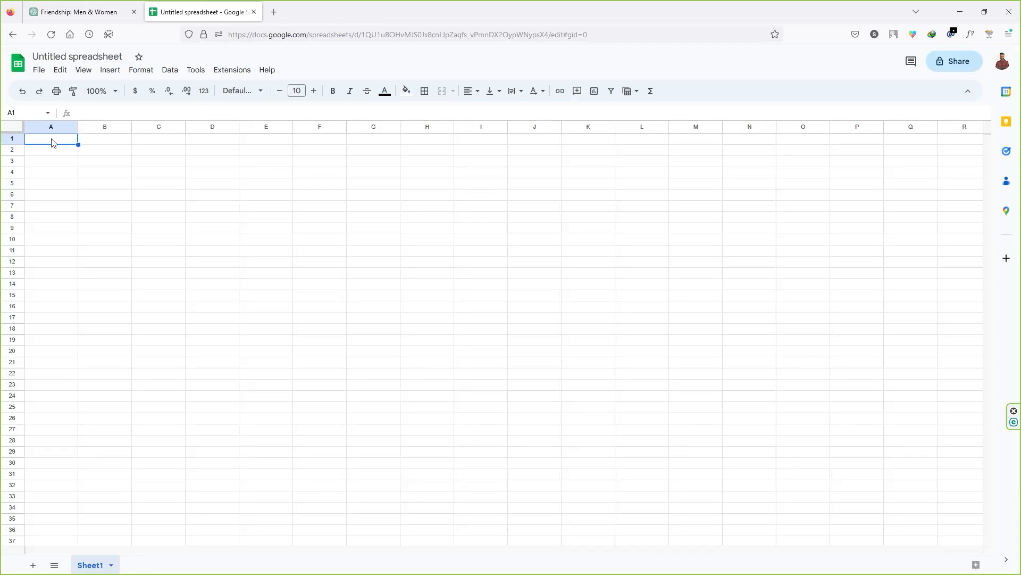
key(ctrl+v)
double_click(186, 126)
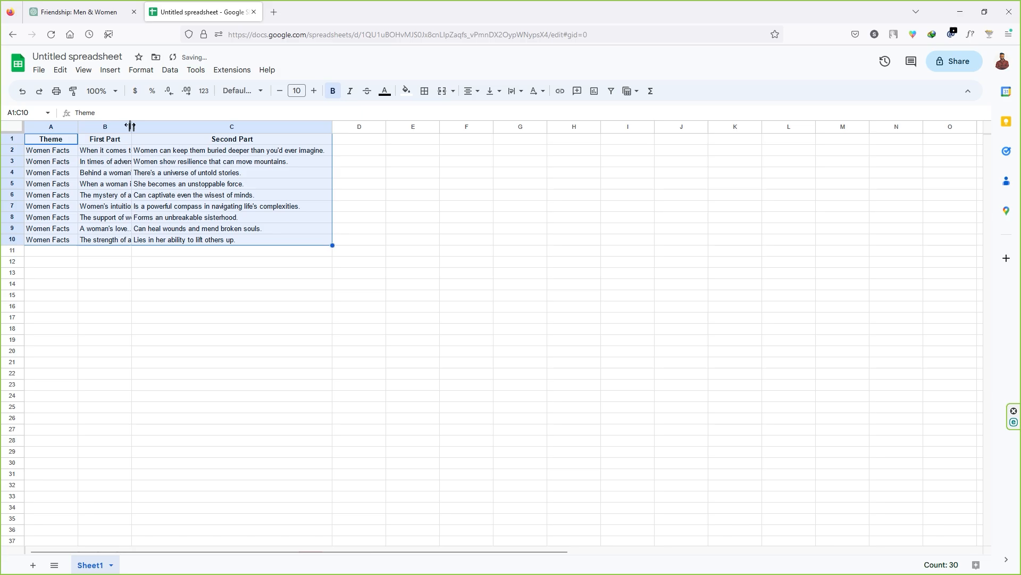
drag(132, 127, 215, 131)
Copy the Boy Facts rows without their headers from ChatGPT into the spreadsheet starting at cell D2
key(ctrl+Tab)
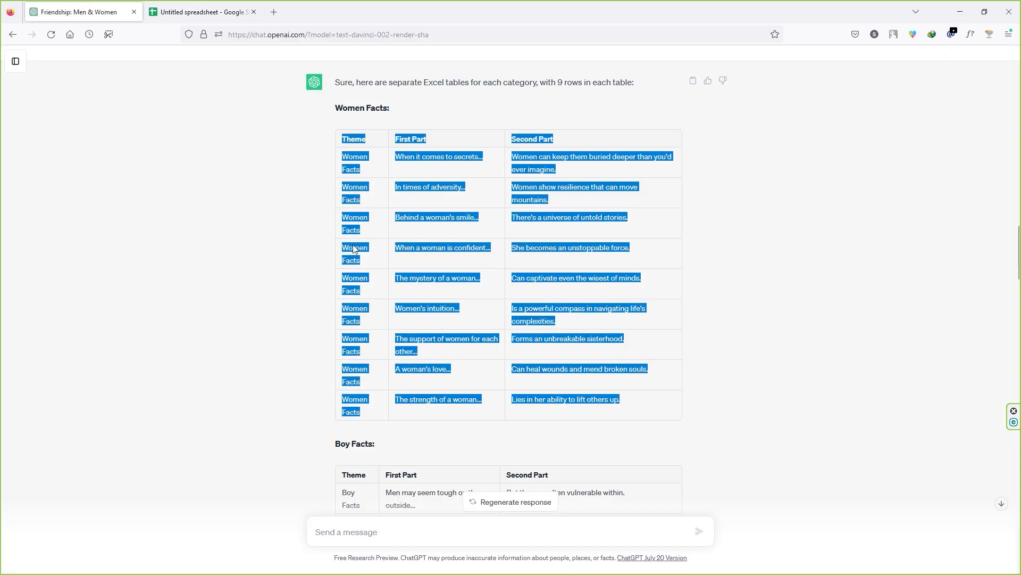
scroll(380, 250, down, 5)
scroll(380, 225, down, 3)
drag(351, 91, 485, 328)
key(ctrl+Tab)
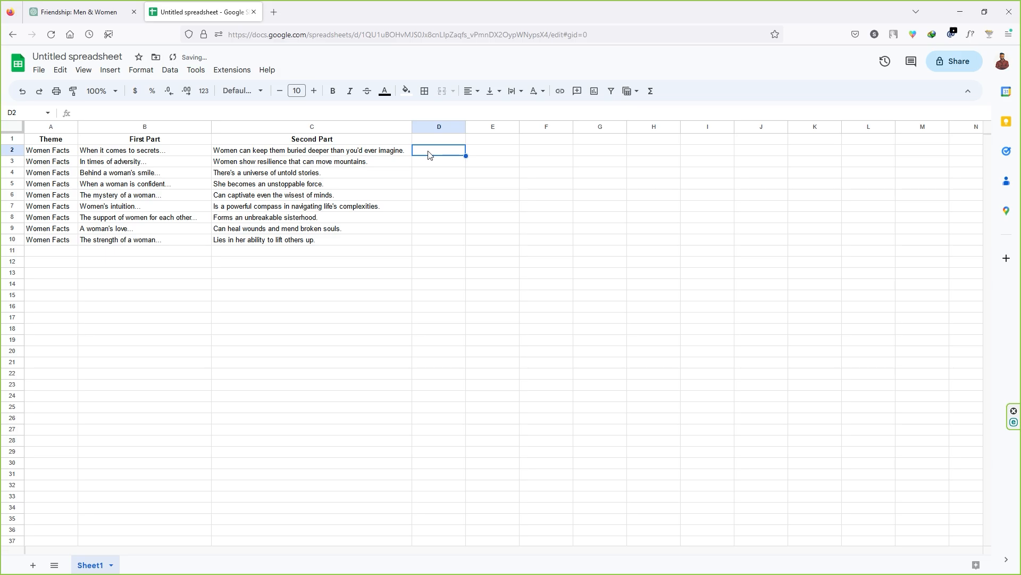
key(ctrl+v)
Add the headers Theme, First Part and Second Part above the Boy Facts in cells D1 to F1
click(438, 140)
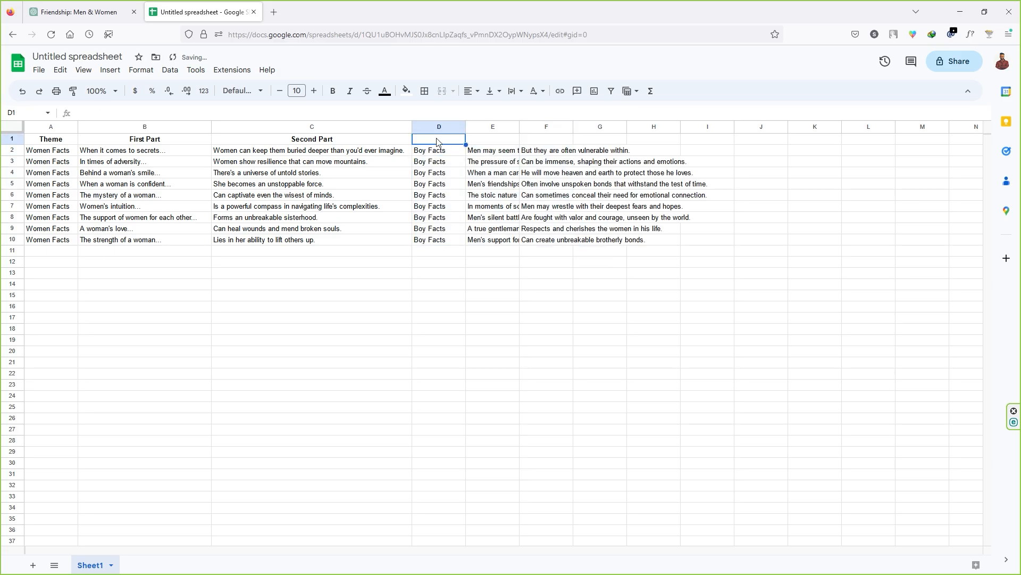
text(Theme)
click(502, 142)
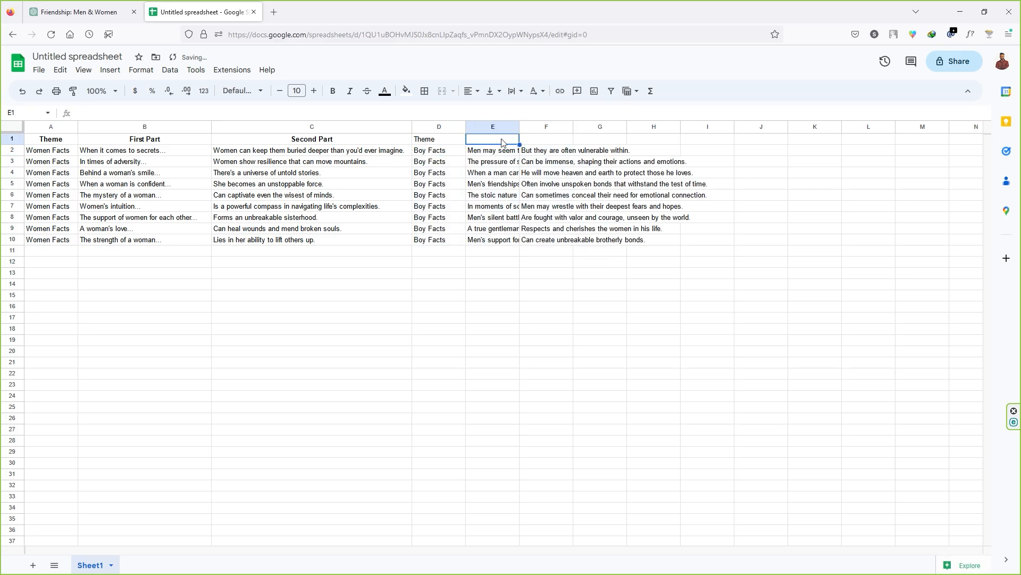
text(First Part)
click(550, 142)
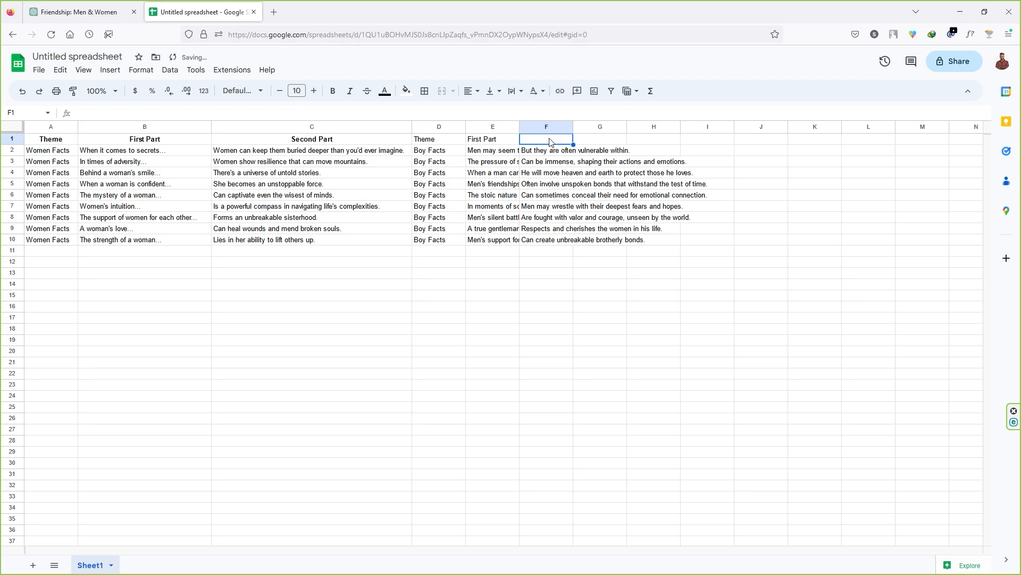
text(Second Part)
key(Tab)
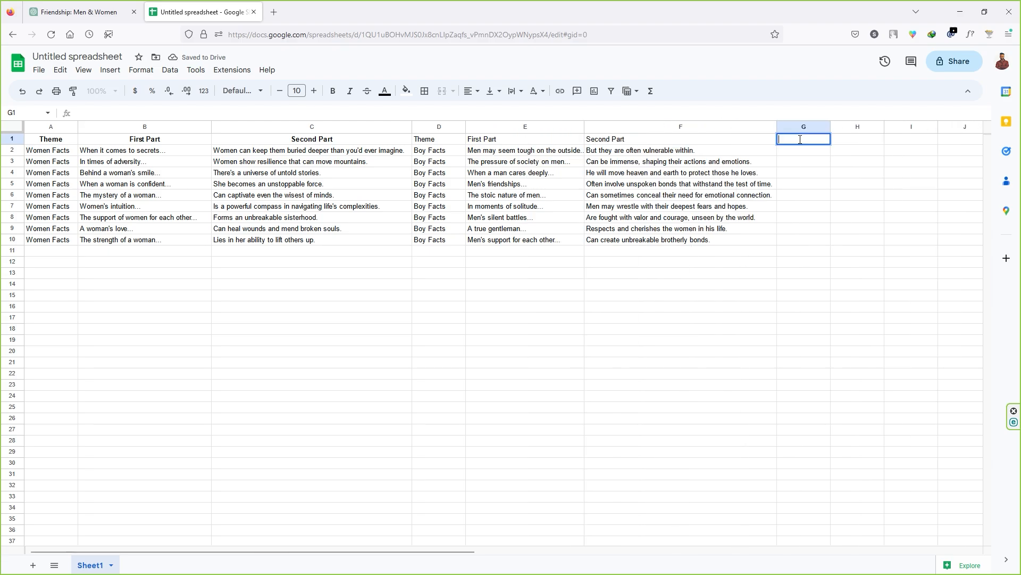
Enter the headers Theme, first part and second part in cells G1 to I1
text(theme)
click(852, 142)
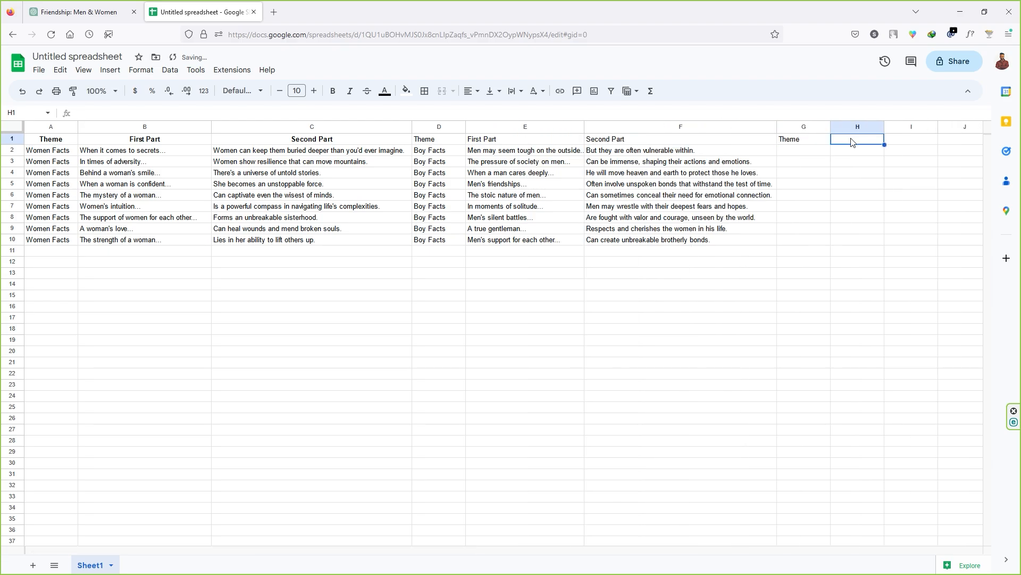
text(first part)
click(894, 142)
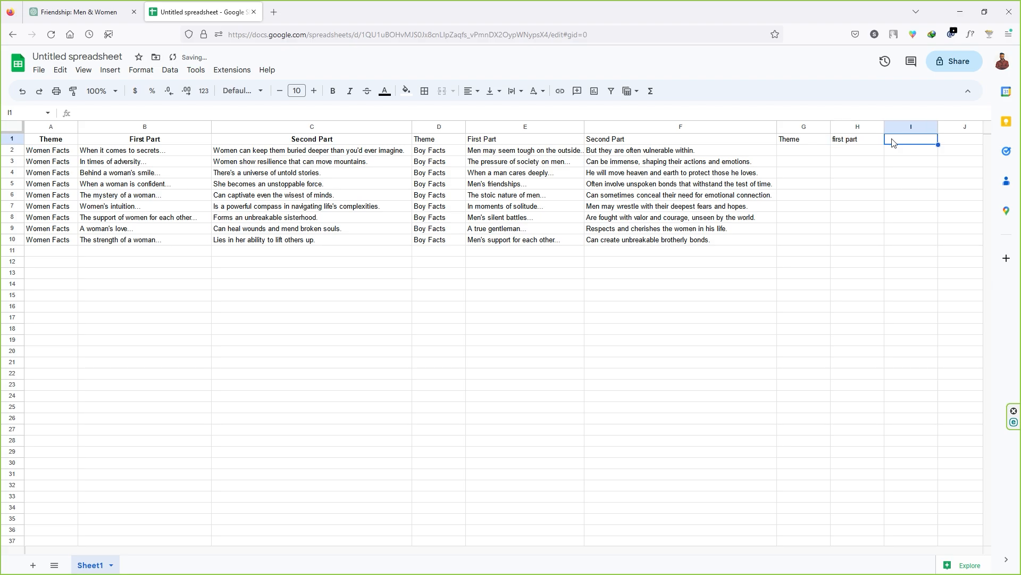
text(second part)
Copy the Friendship Facts rows without their headers from ChatGPT into the spreadsheet starting at cell G2
key(ctrl+Tab)
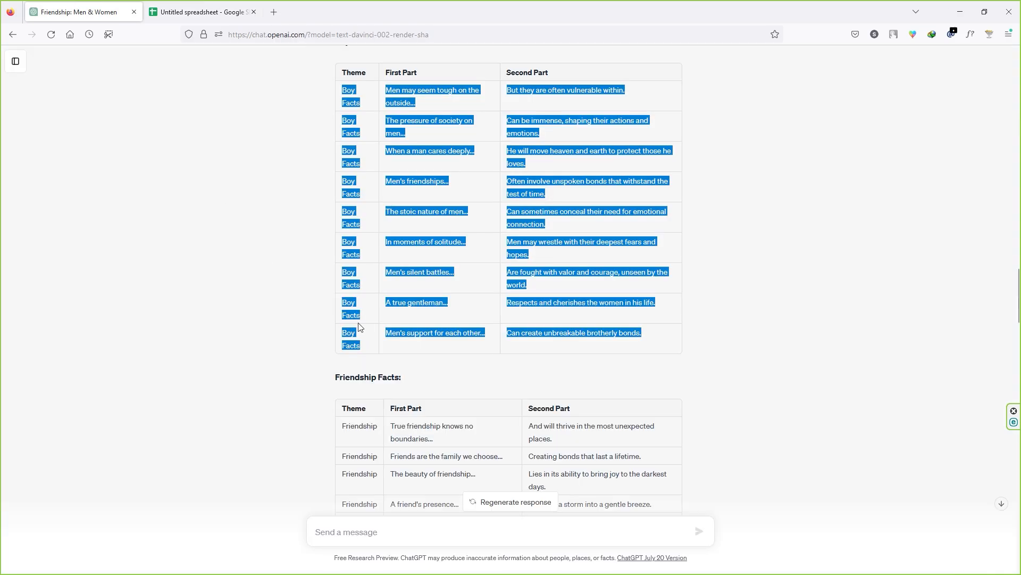
scroll(360, 319, down, 6)
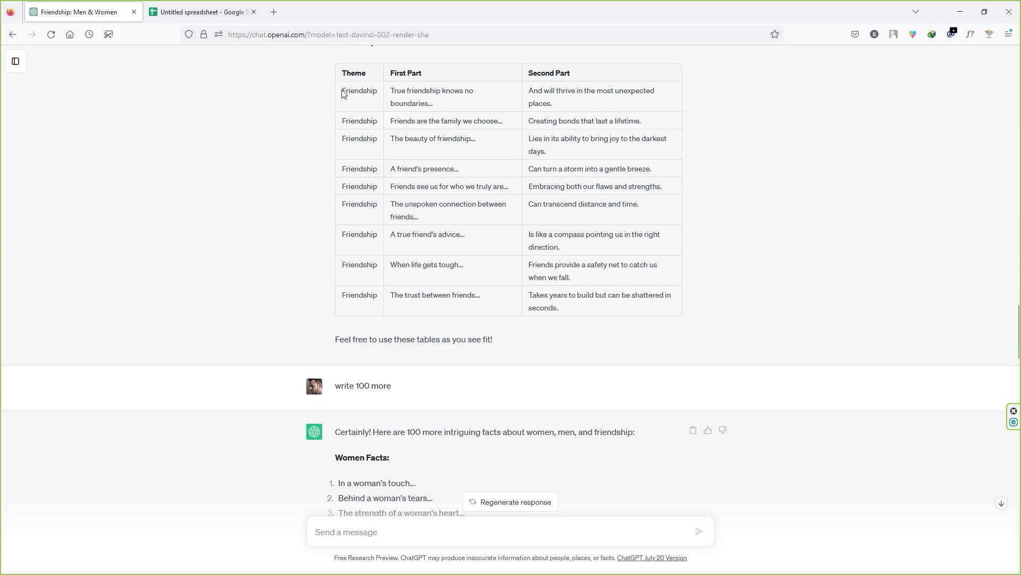
drag(342, 91, 601, 307)
key(ctrl+Tab)
click(822, 155)
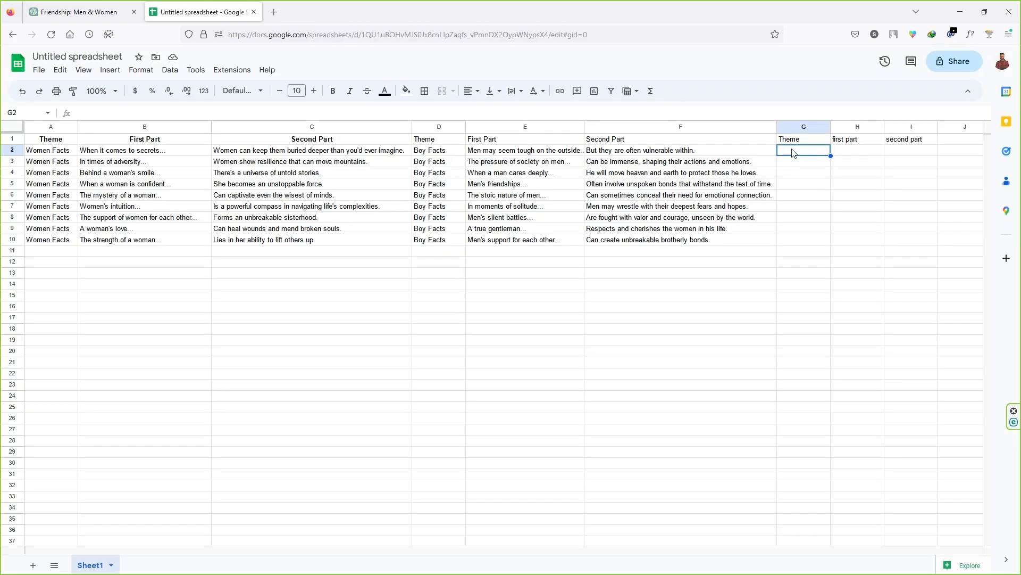
key(ctrl+v)
Slightly narrow columns B, C and F of the facts spreadsheet
drag(211, 126, 197, 126)
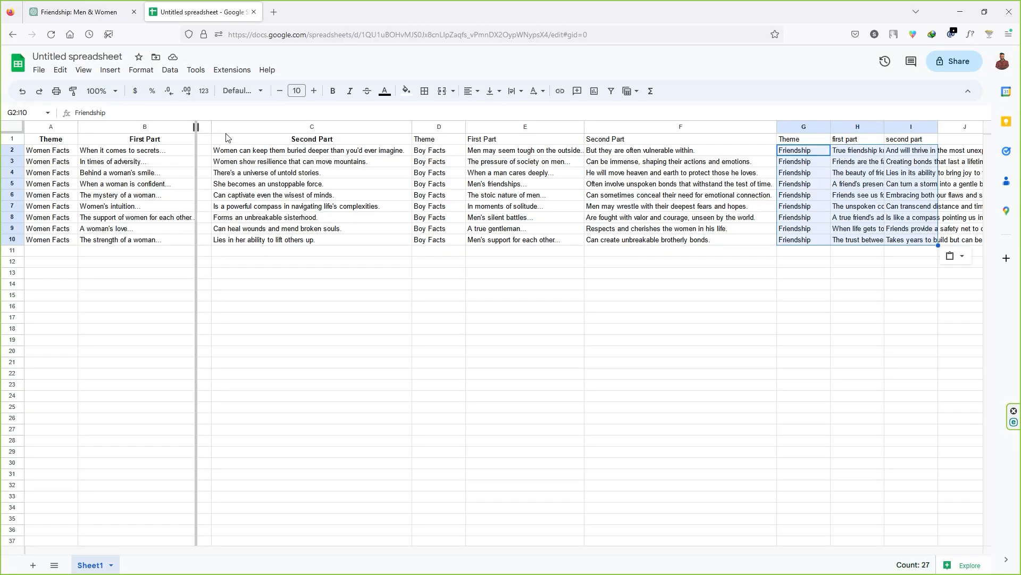
click(734, 126)
drag(754, 126, 739, 126)
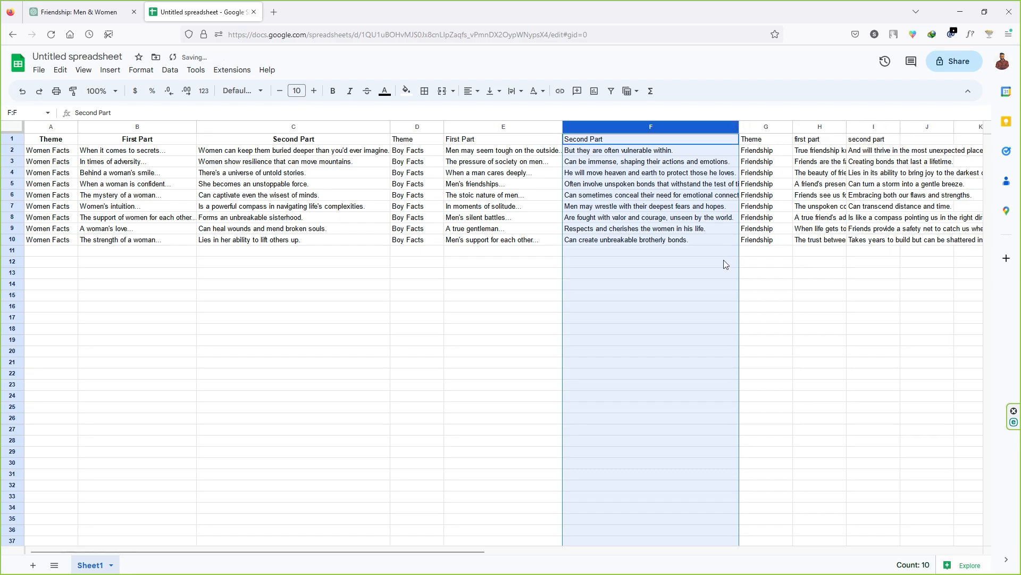
click(766, 251)
Rename the spreadsheet as facts
double_click(108, 57)
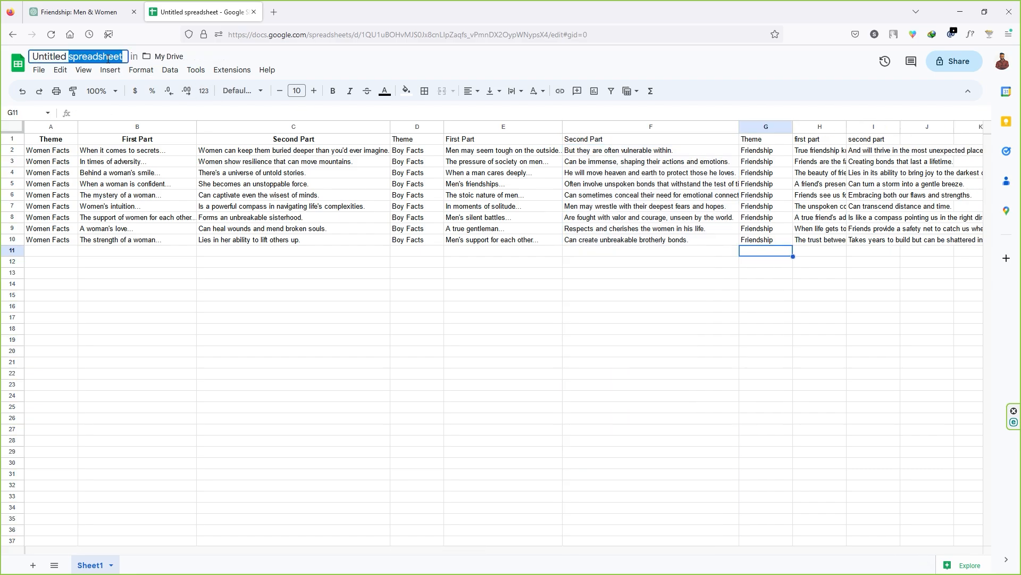
key(ctrl+a)
text(facts)
key(Return)
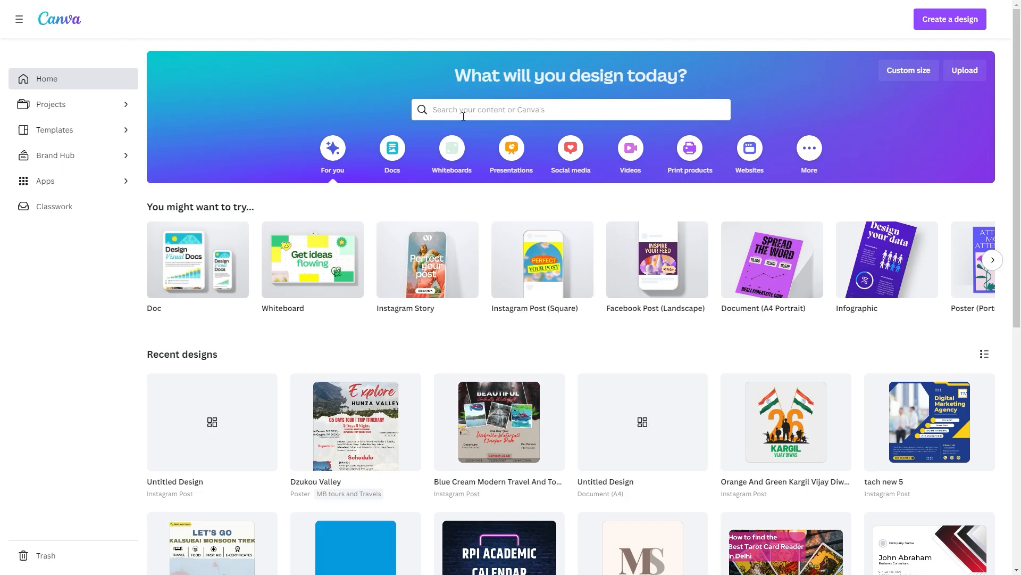
Switch to Canva, search for youtube shorts and create a blank YouTube Shorts design
click(466, 110)
text(yo)
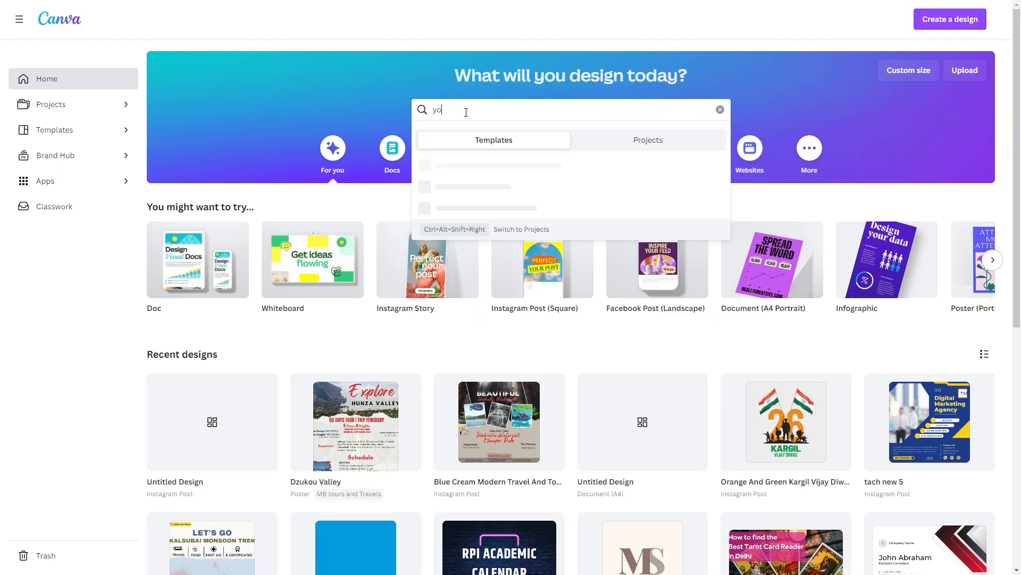
text(utube shorts)
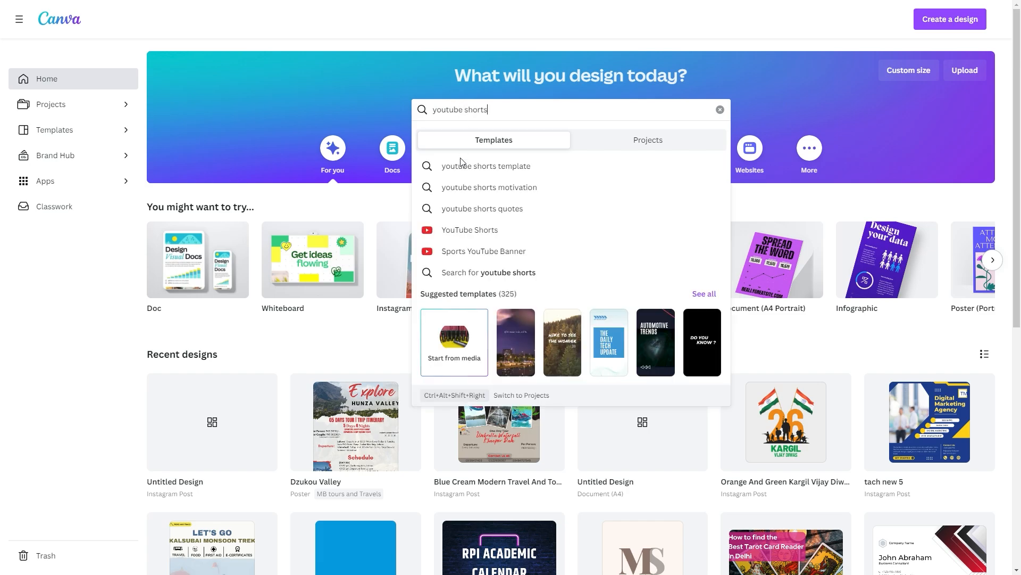
click(481, 236)
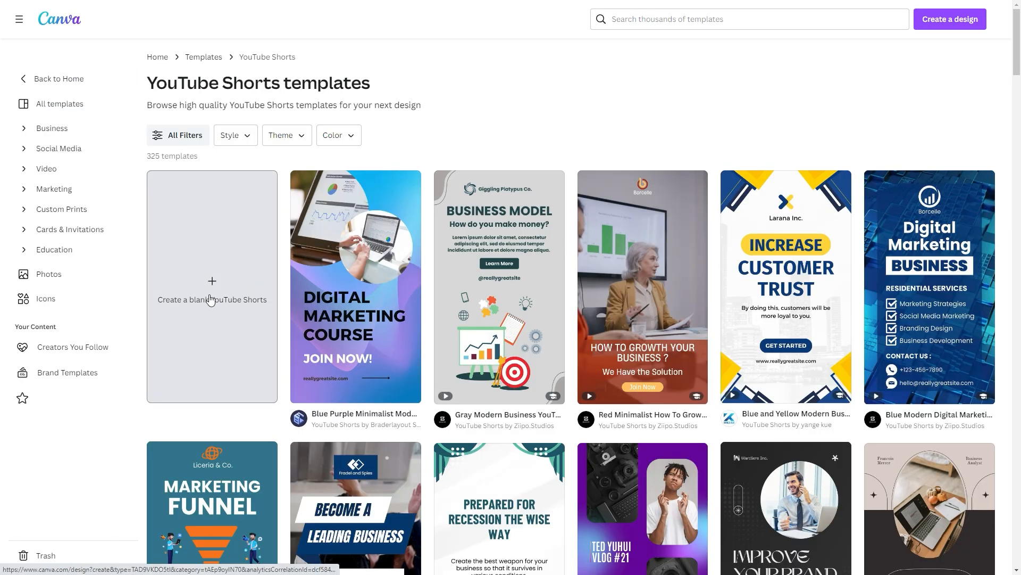
click(210, 292)
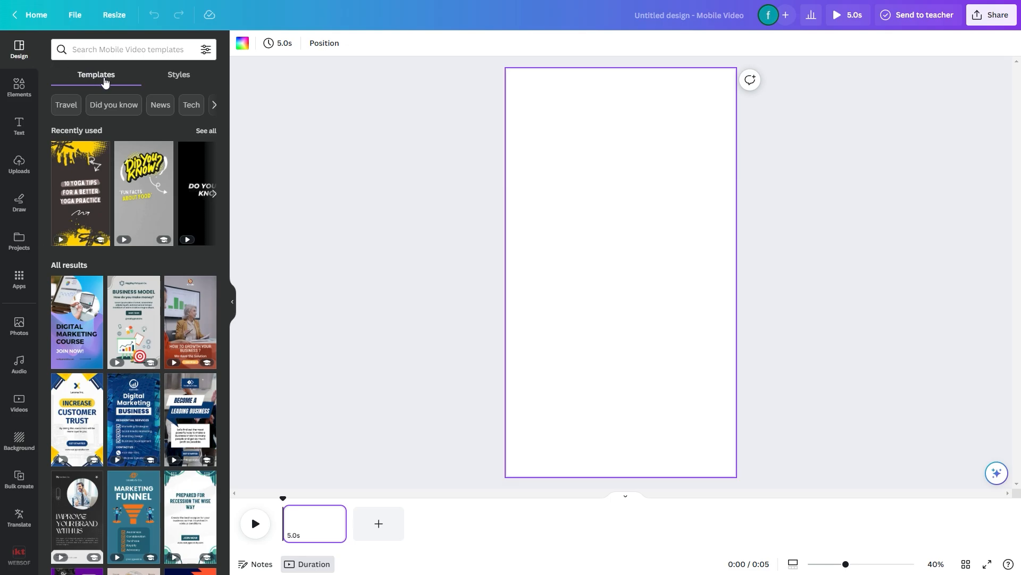
Apply the 10 Yoga Tips cover page of the Dark Brown Yellow Grunge Festive Yoga Tips template to the first page
scroll(122, 231, down, 10)
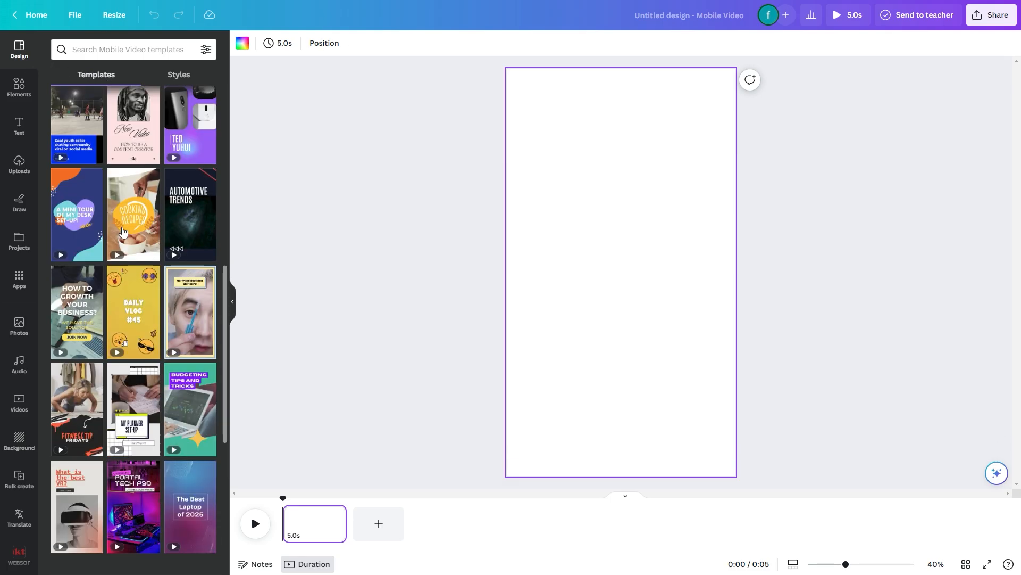
scroll(128, 266, down, 7)
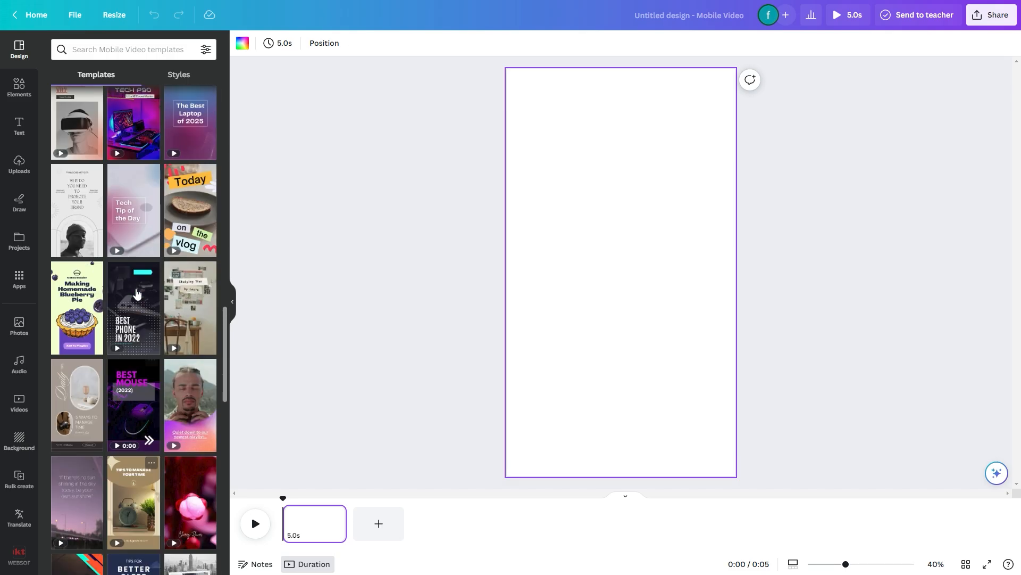
scroll(135, 290, up, 15)
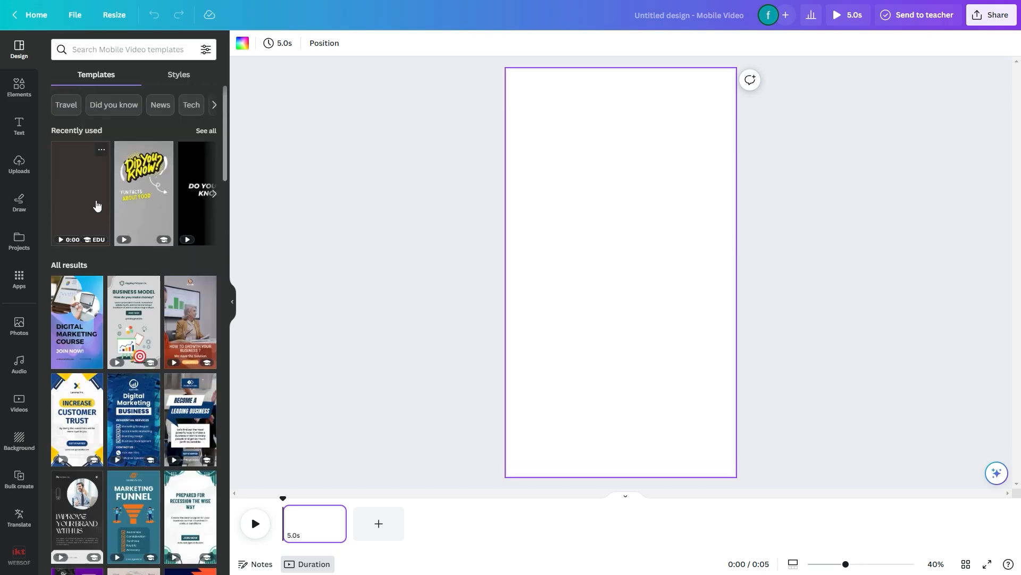
click(86, 192)
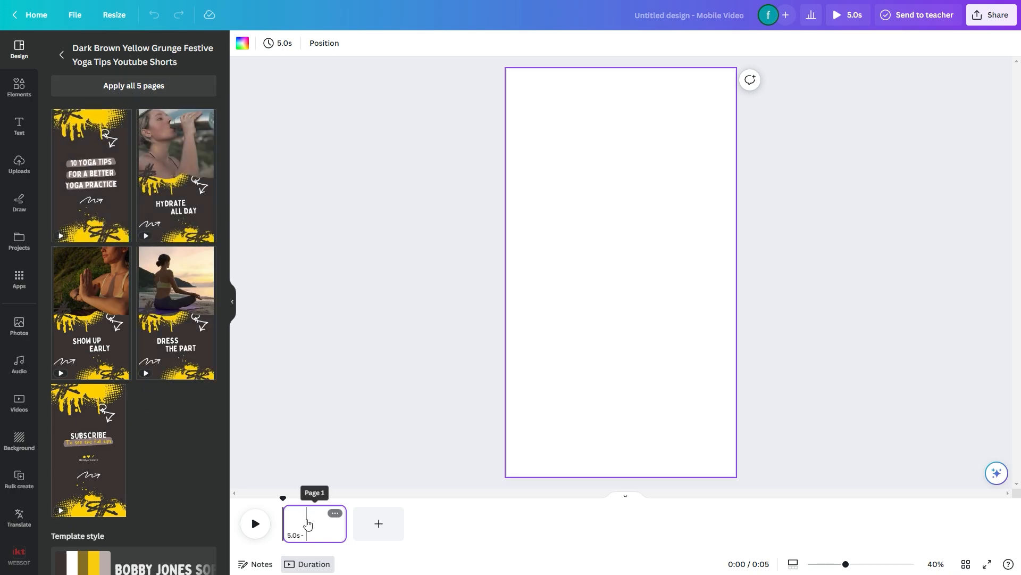
click(91, 177)
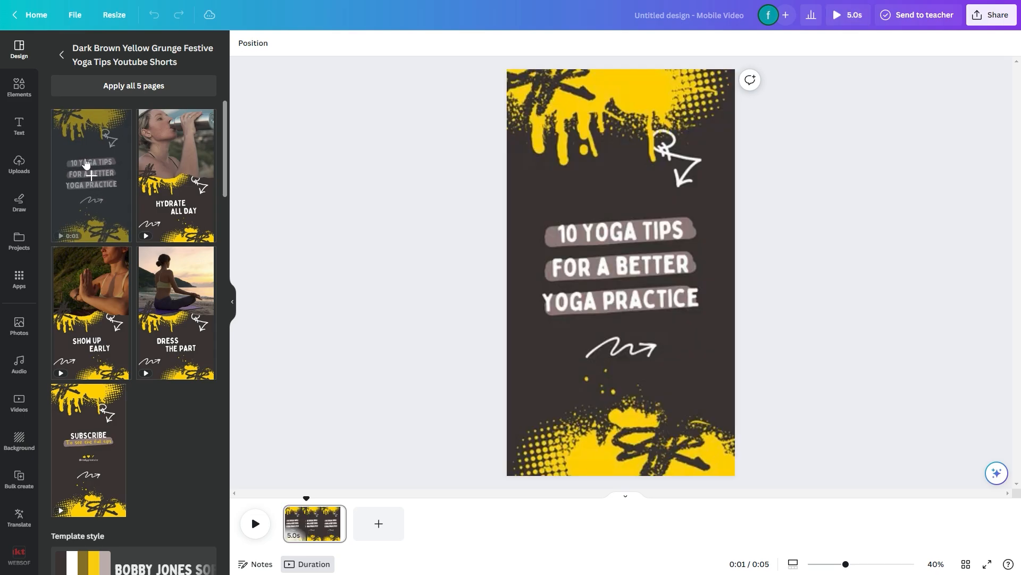
Add two more pages using the template's Hydrate All Day and Show Up Early layouts
click(391, 529)
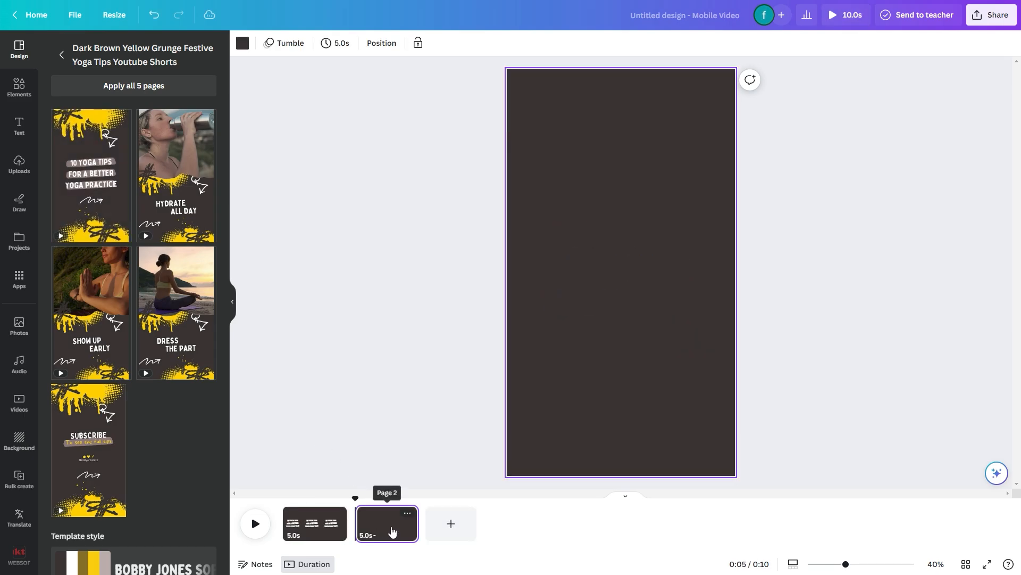
click(178, 175)
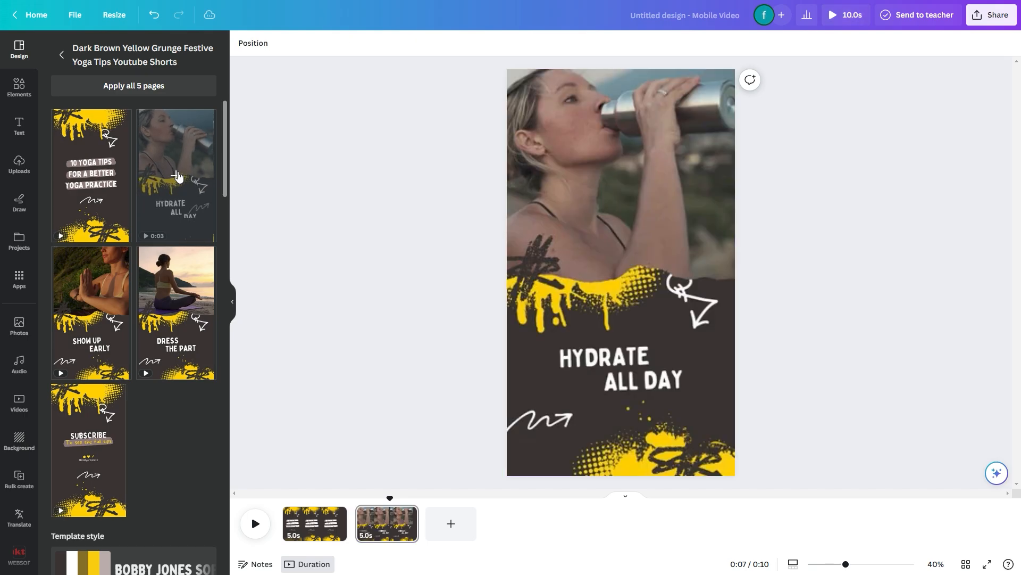
click(456, 531)
click(91, 316)
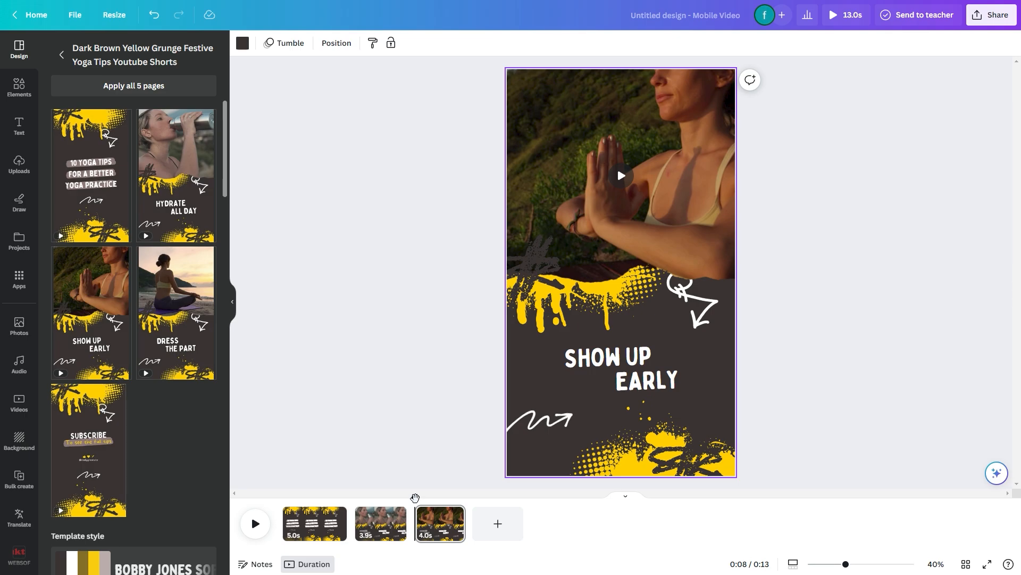
Replace the three title lines on the first page with 3 facts about, women, men and friendship
drag(415, 498, 283, 498)
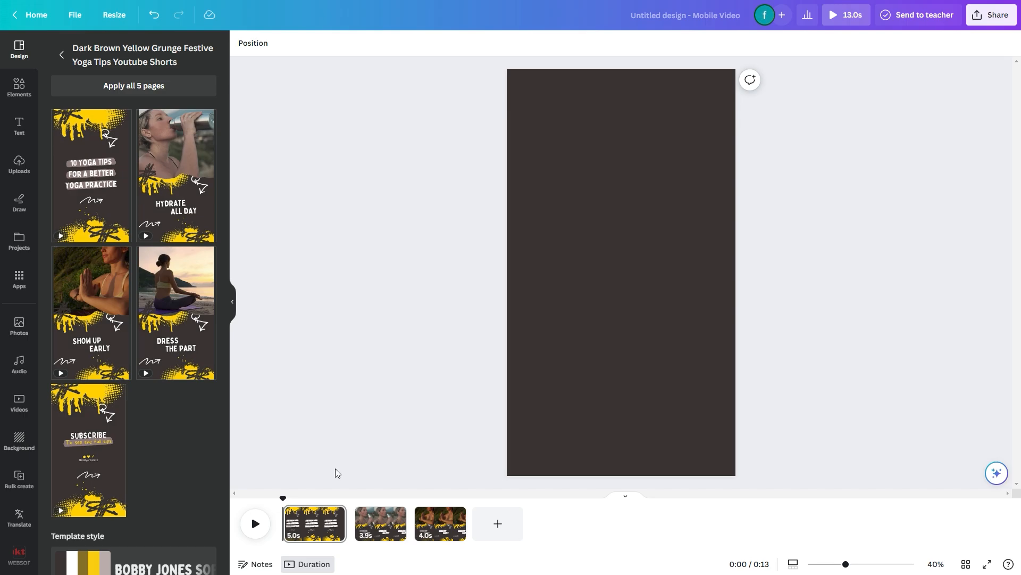
click(304, 526)
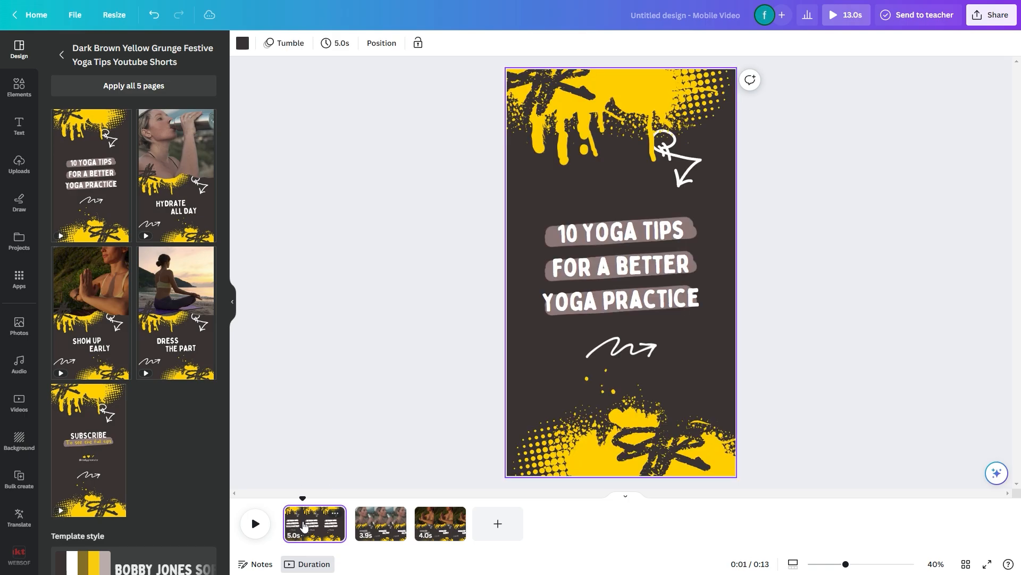
double_click(598, 234)
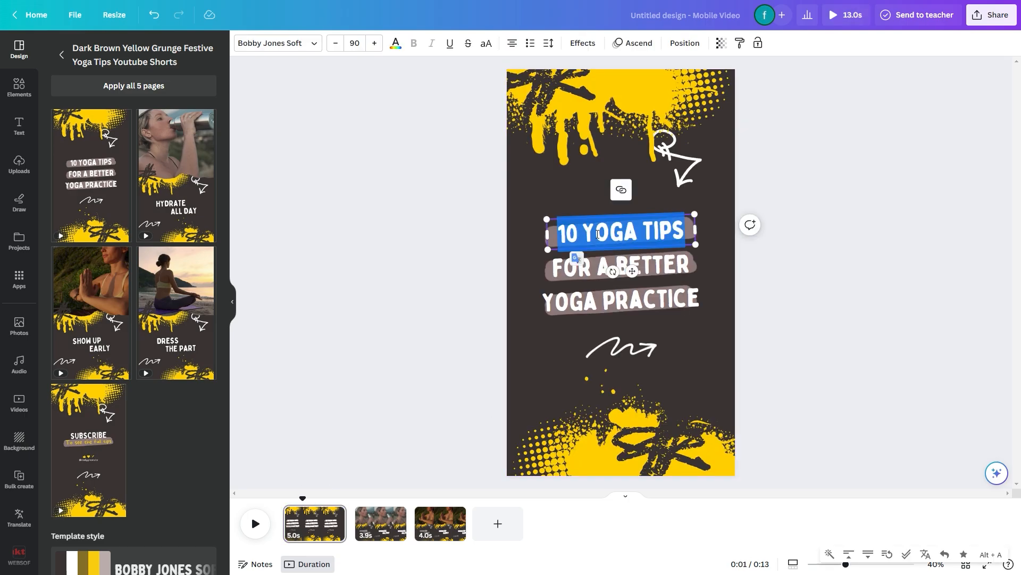
text(3 facts about)
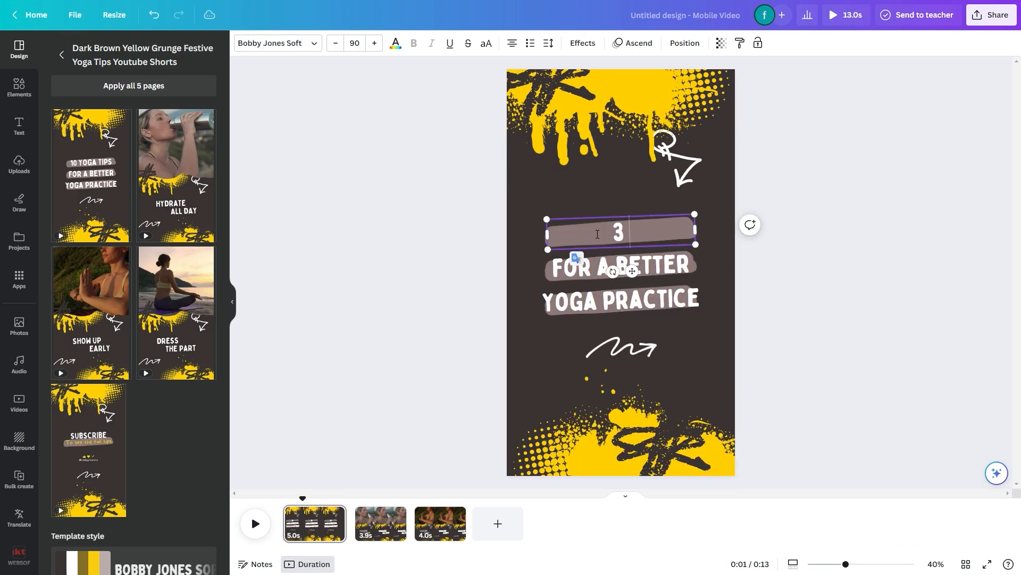
drag(548, 252, 542, 222)
double_click(576, 274)
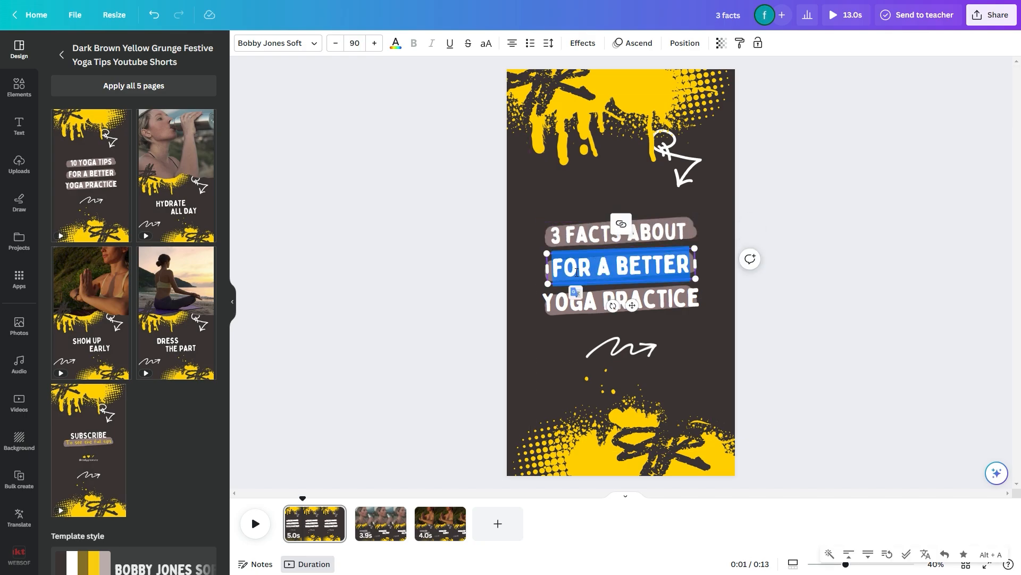
text(women, men)
double_click(580, 305)
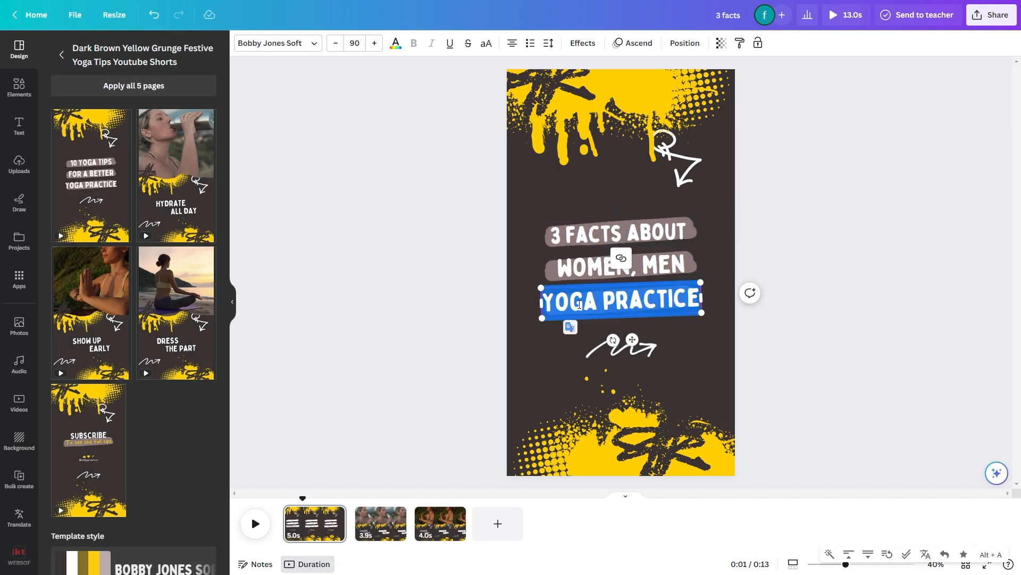
text(friendship)
click(487, 296)
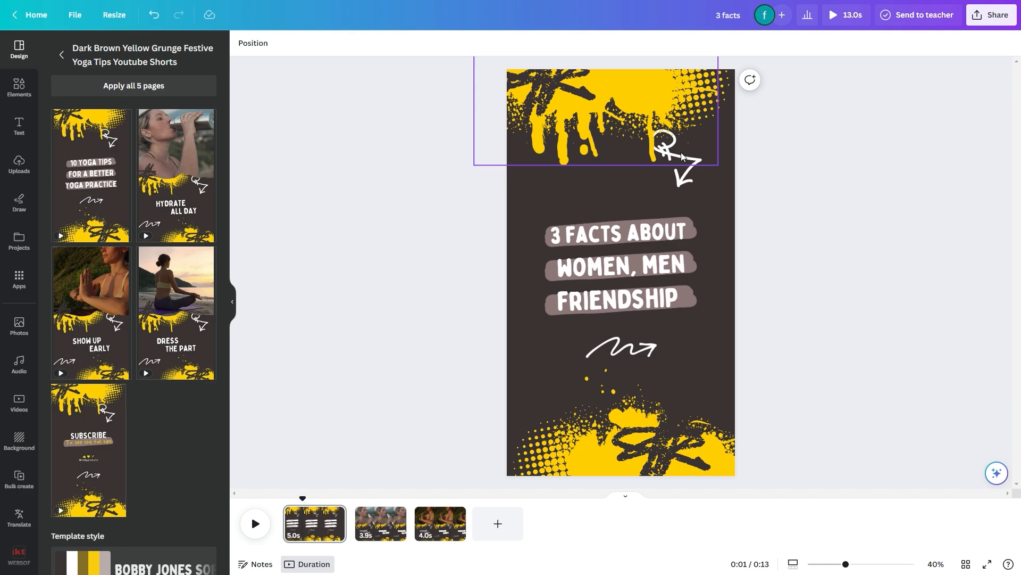
click(19, 87)
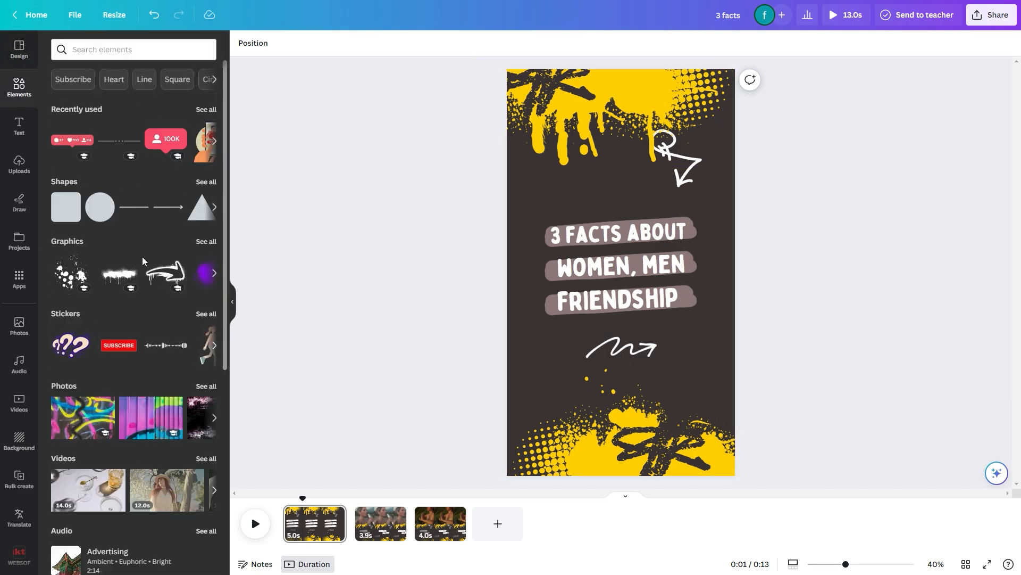
scroll(142, 256, down, 3)
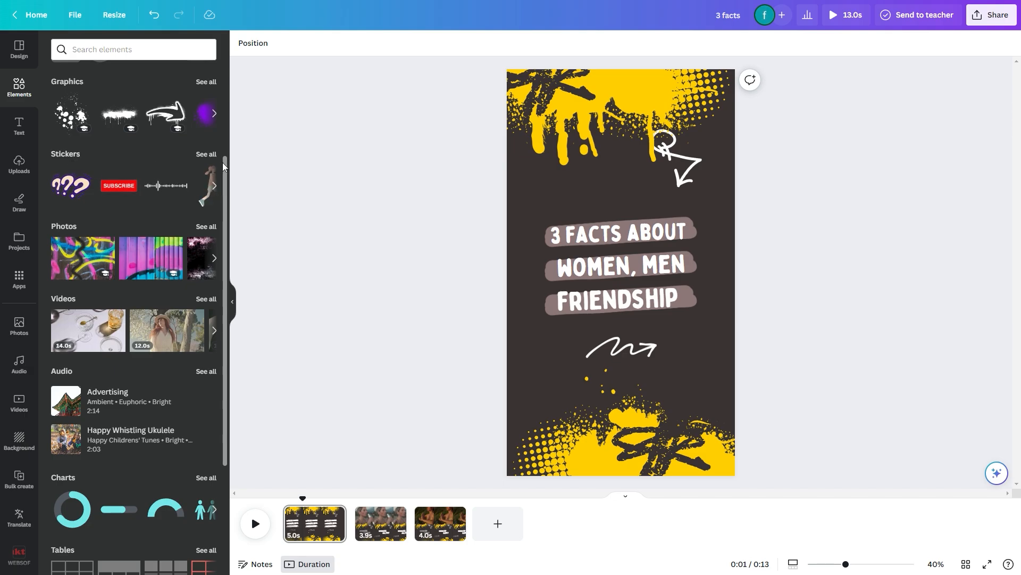
click(207, 152)
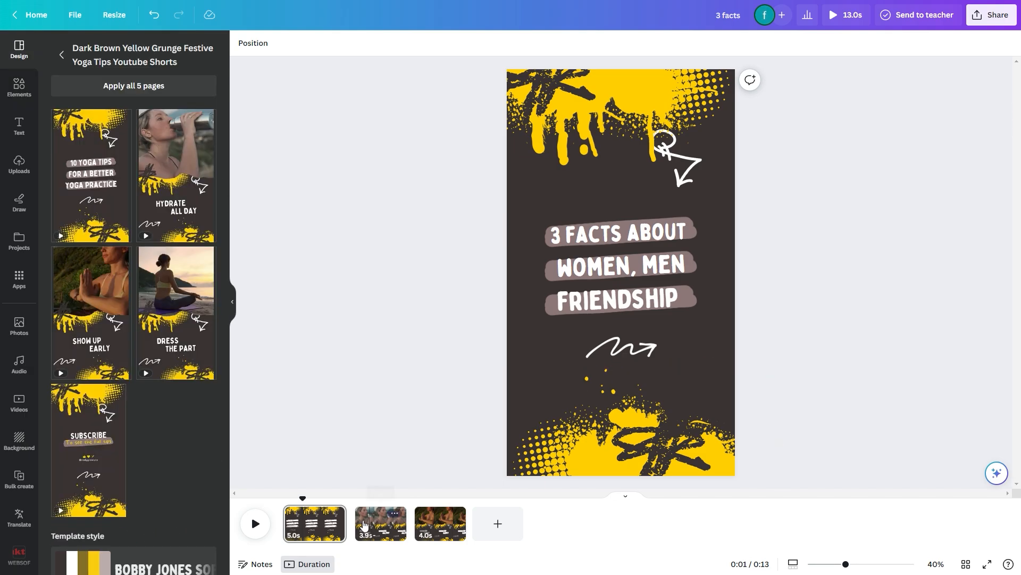
Duplicate the HYDRATE text on the second page and place the copy over the lower edge of the video
click(364, 526)
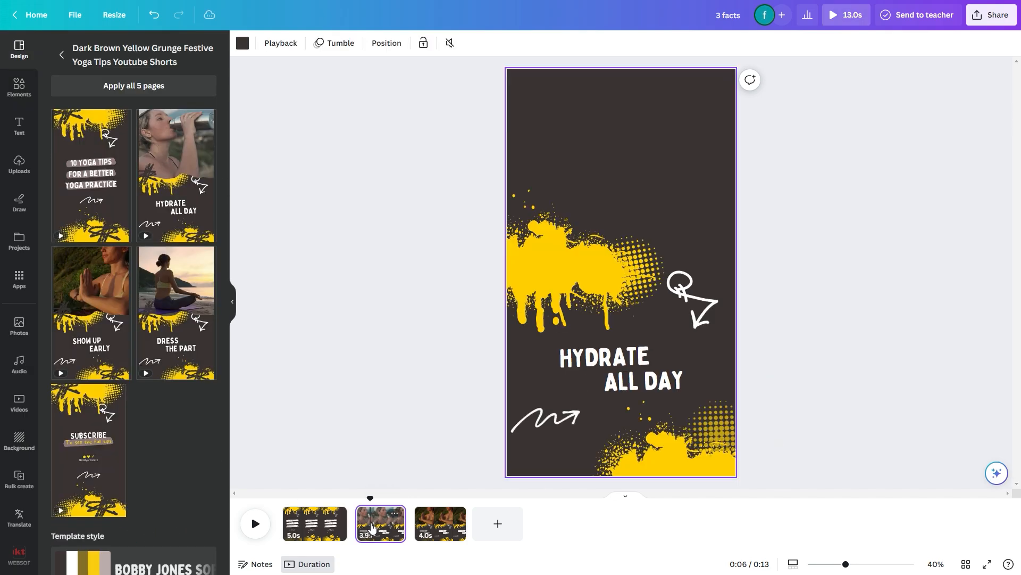
click(601, 360)
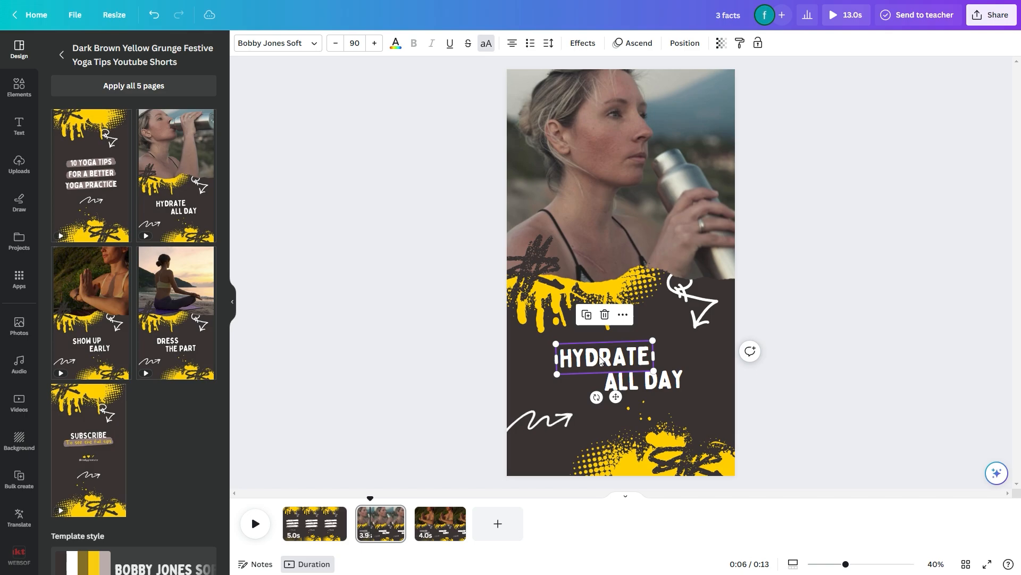
click(587, 315)
drag(594, 358, 608, 262)
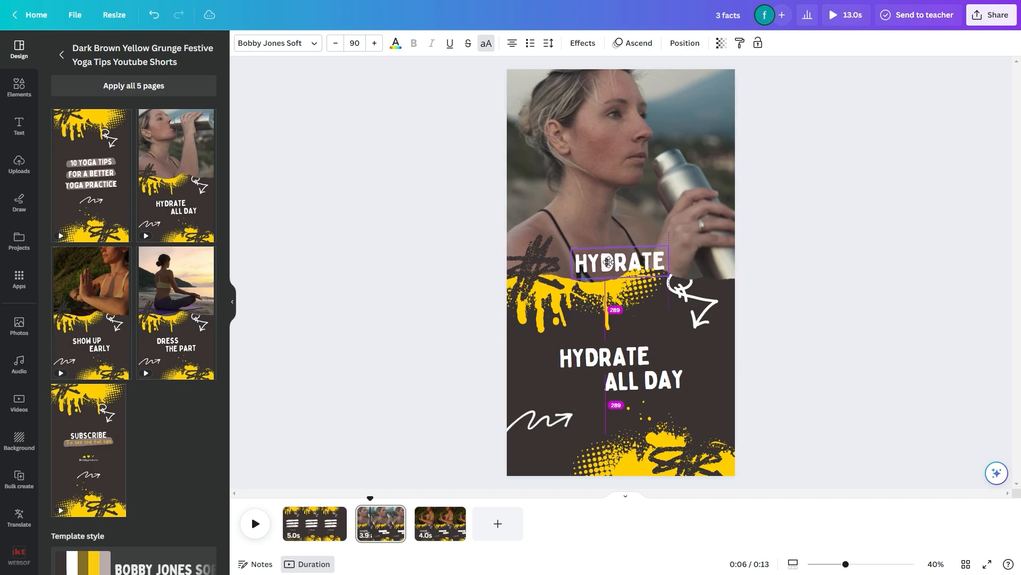
Give the copied HYDRATE text an Outline effect with thickness 141 in the dark brown background colour
click(583, 44)
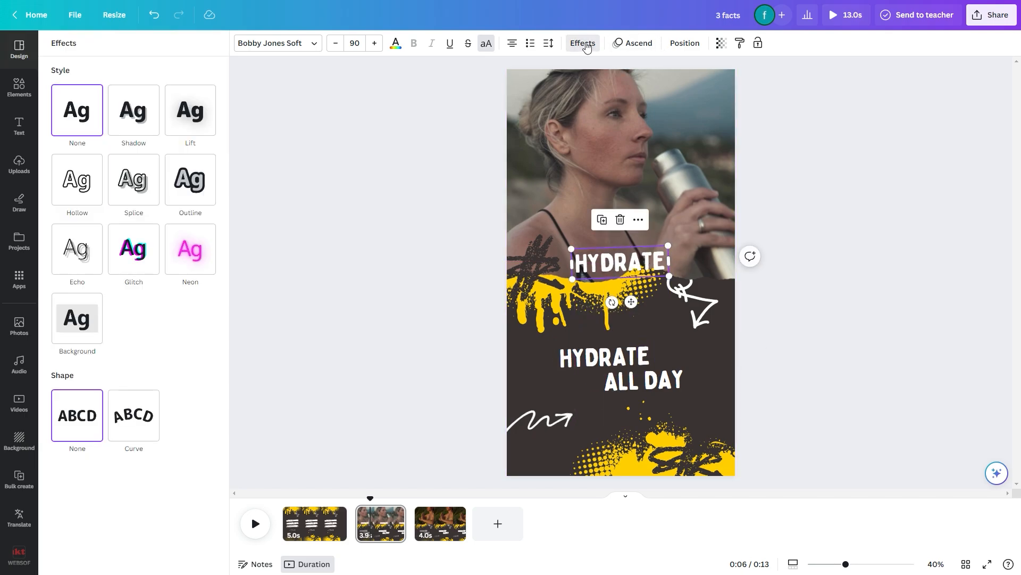
click(191, 181)
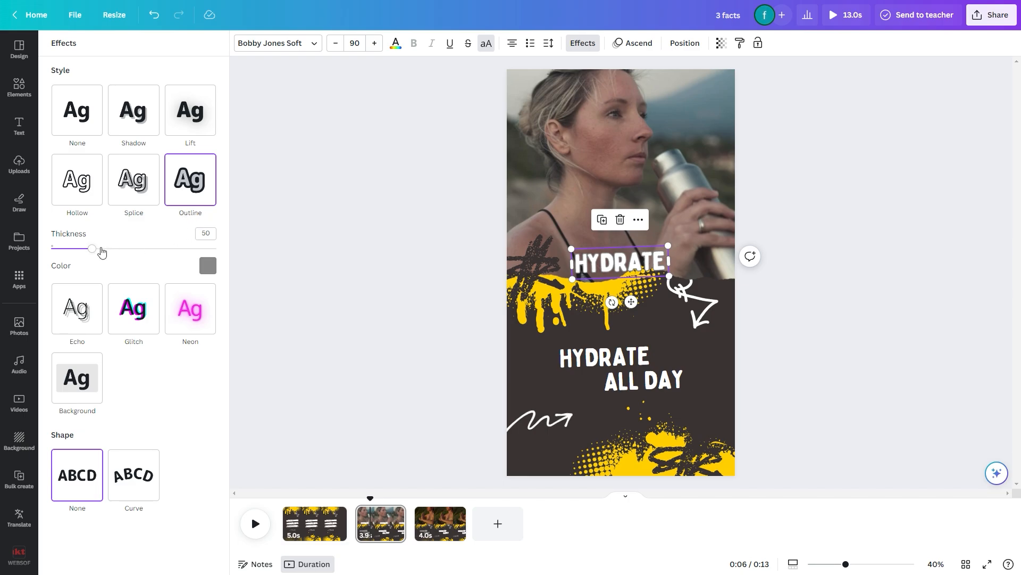
drag(103, 251, 168, 248)
click(207, 265)
click(85, 322)
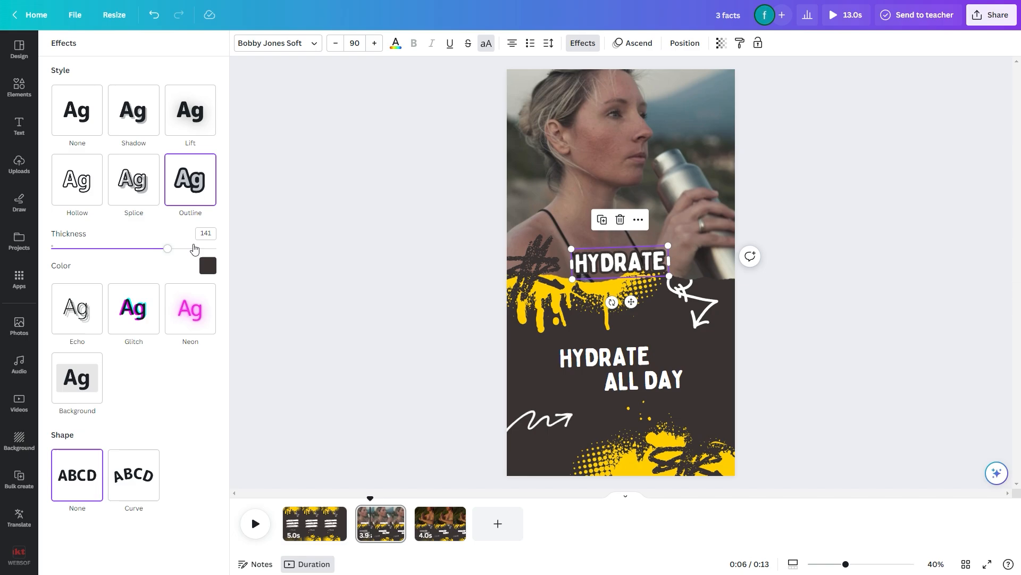
Shrink the original HYDRATE text to size 61.8 and ALL DAY to 71.5, widening both boxes to nearly the full page width
click(568, 357)
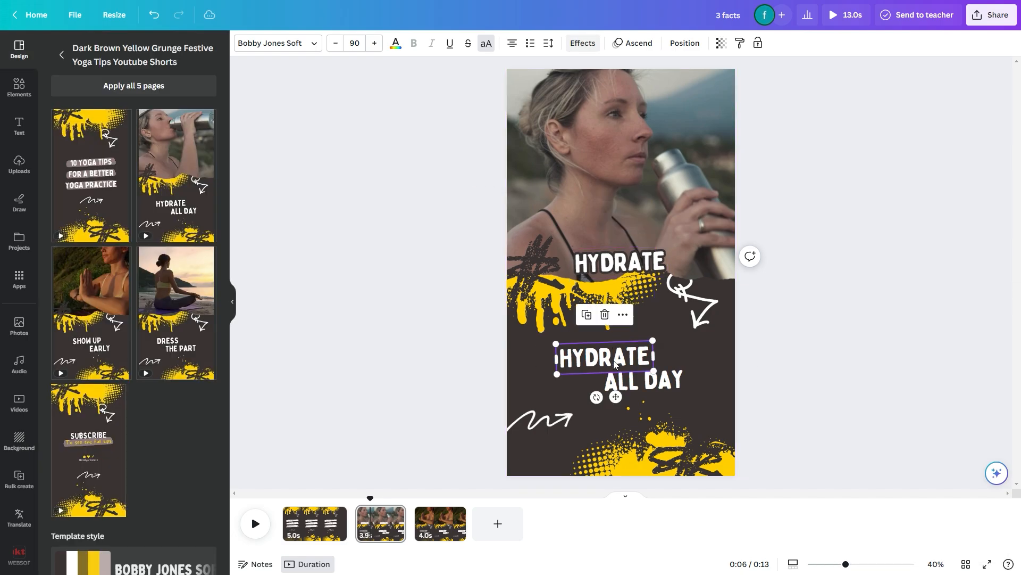
drag(555, 343, 727, 335)
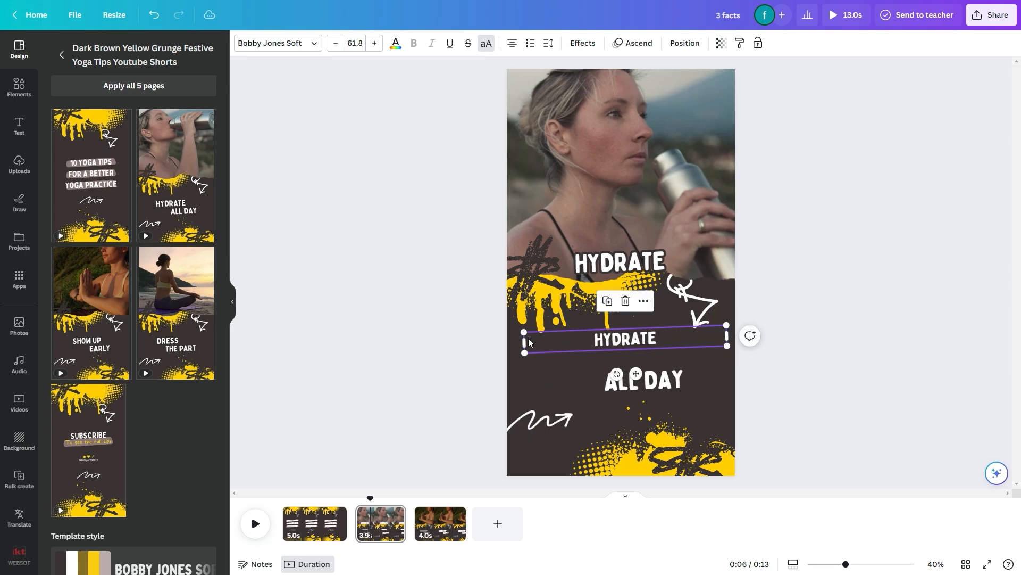
click(628, 380)
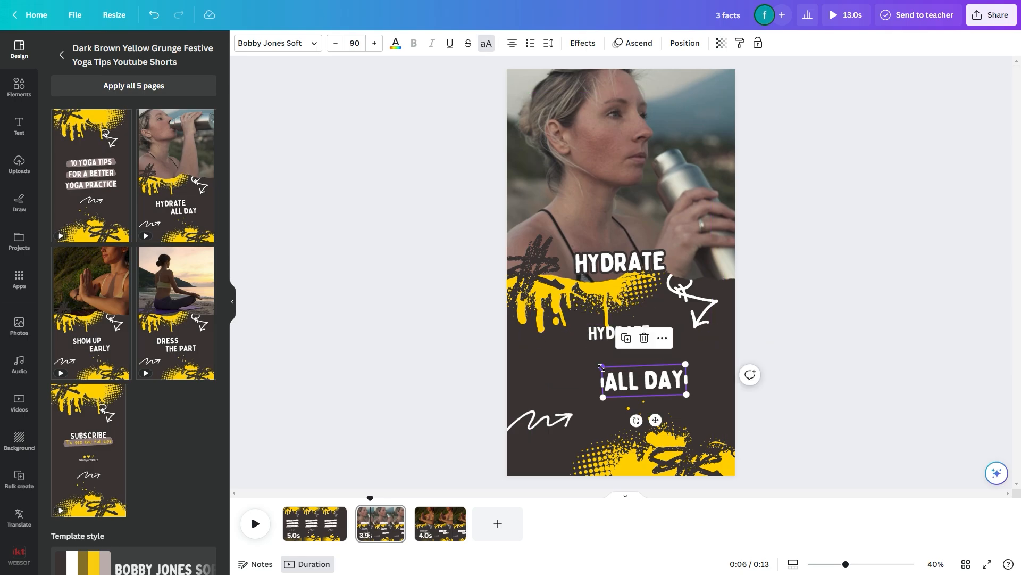
drag(602, 366, 517, 384)
drag(686, 383, 735, 384)
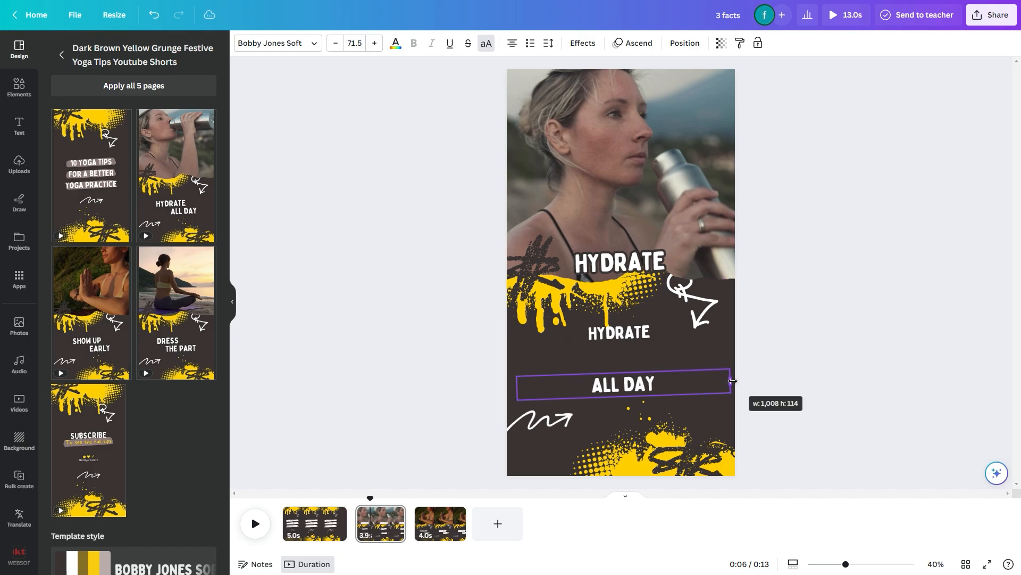
drag(518, 388, 512, 388)
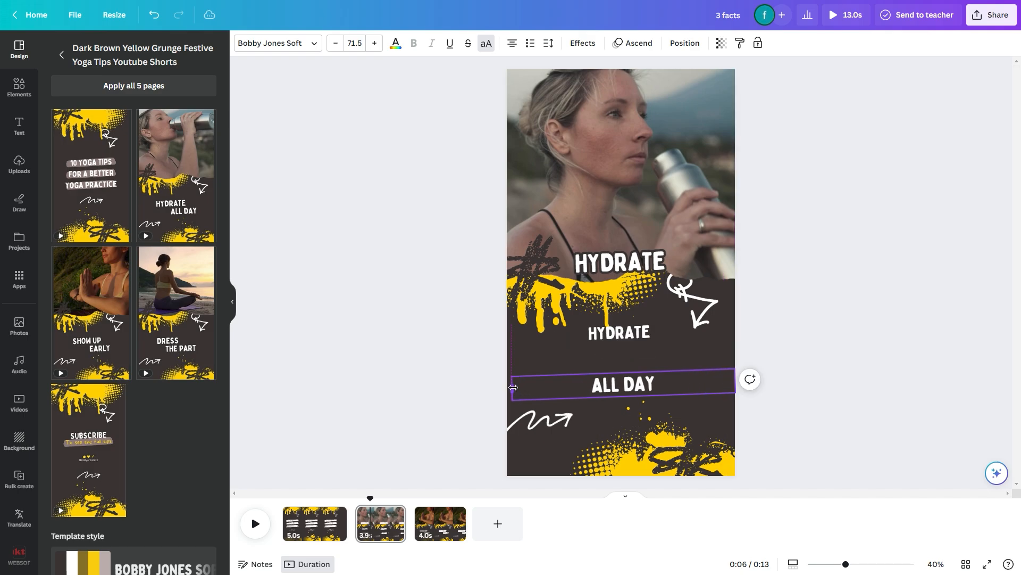
Look through the font list and shift the ALL DAY text so it sits centred beneath HYDRATE on the second page
click(578, 341)
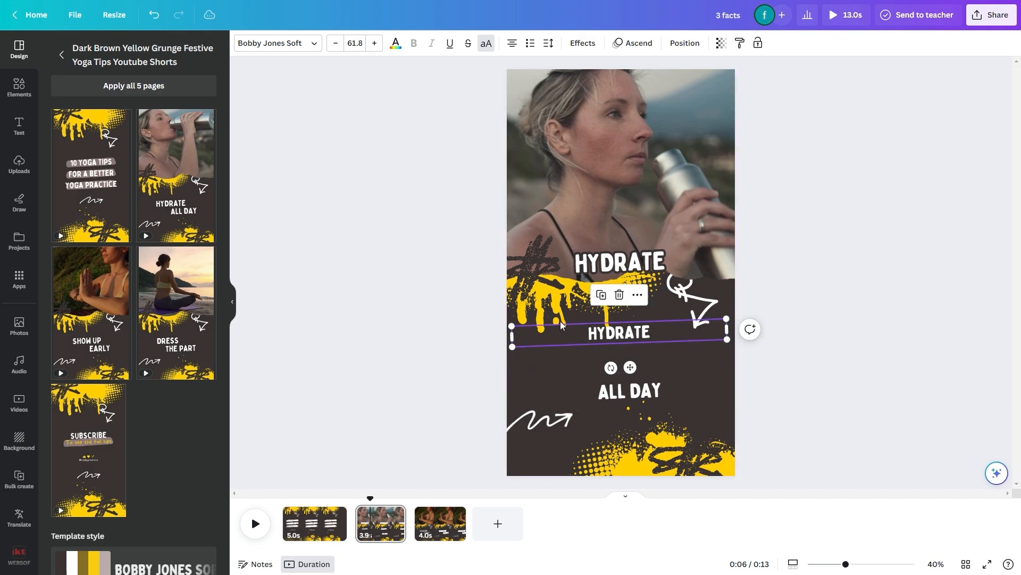
click(266, 43)
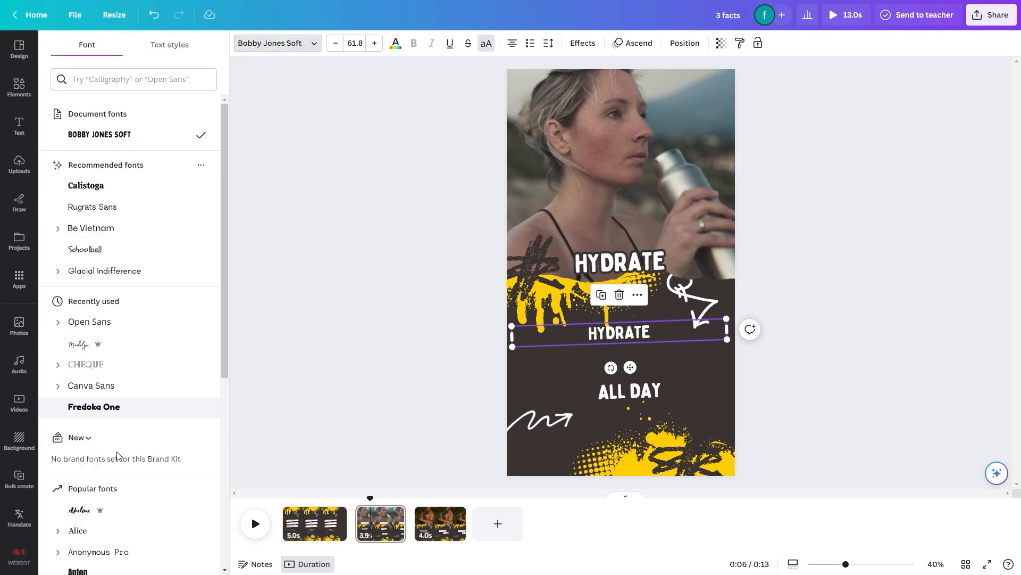
scroll(119, 456, down, 5)
click(616, 390)
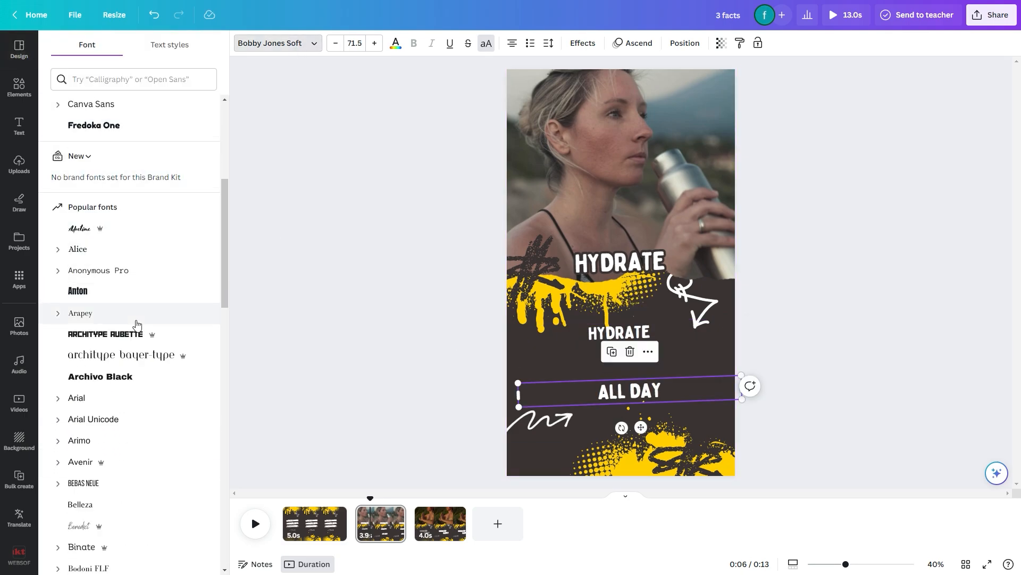
scroll(137, 327, down, 6)
scroll(137, 330, down, 5)
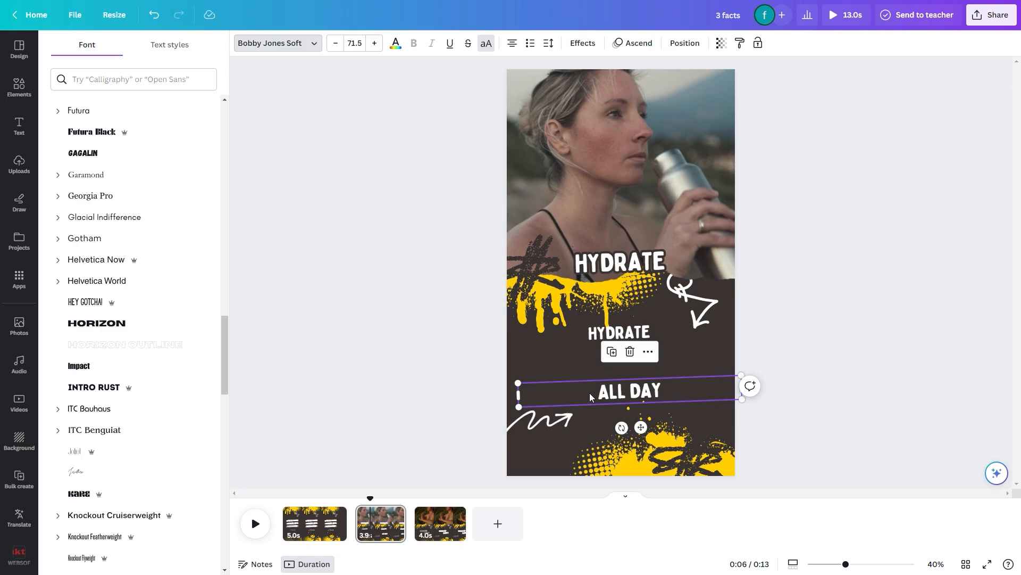
drag(590, 395, 580, 394)
click(464, 390)
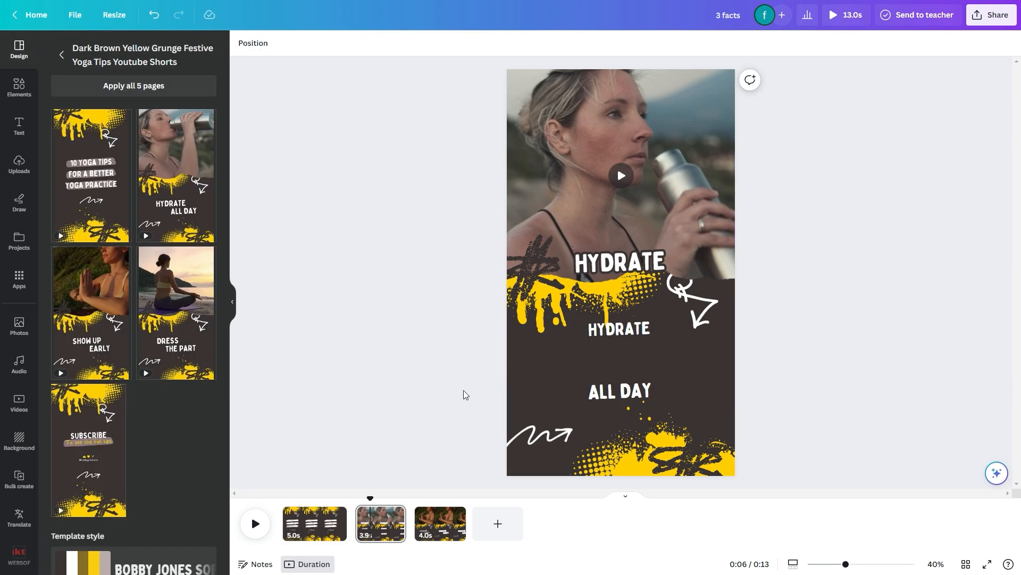
Show the text timing on the second page and trim the start of ALL DAY so it appears past the page's midpoint
click(620, 331)
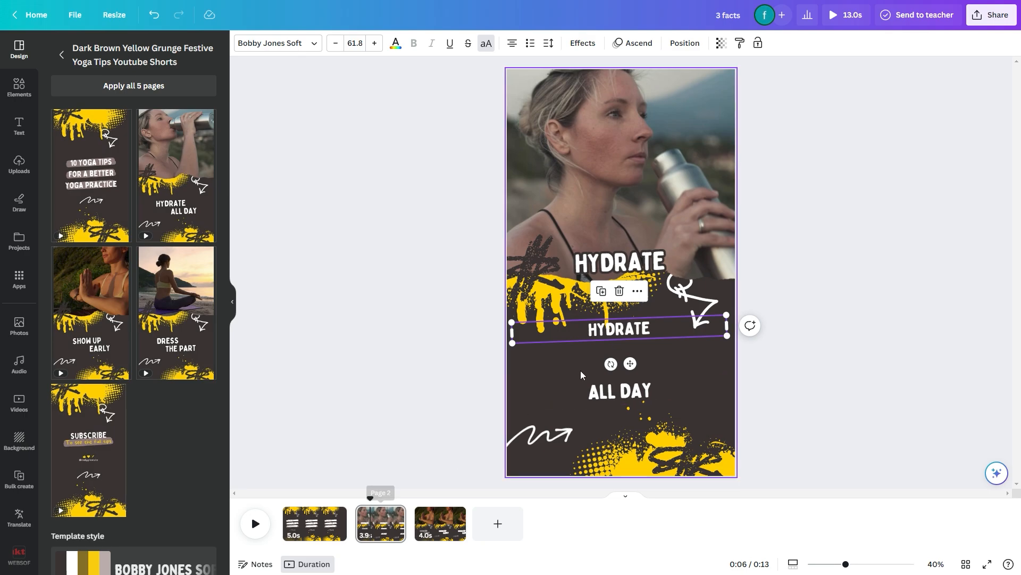
right_click(606, 331)
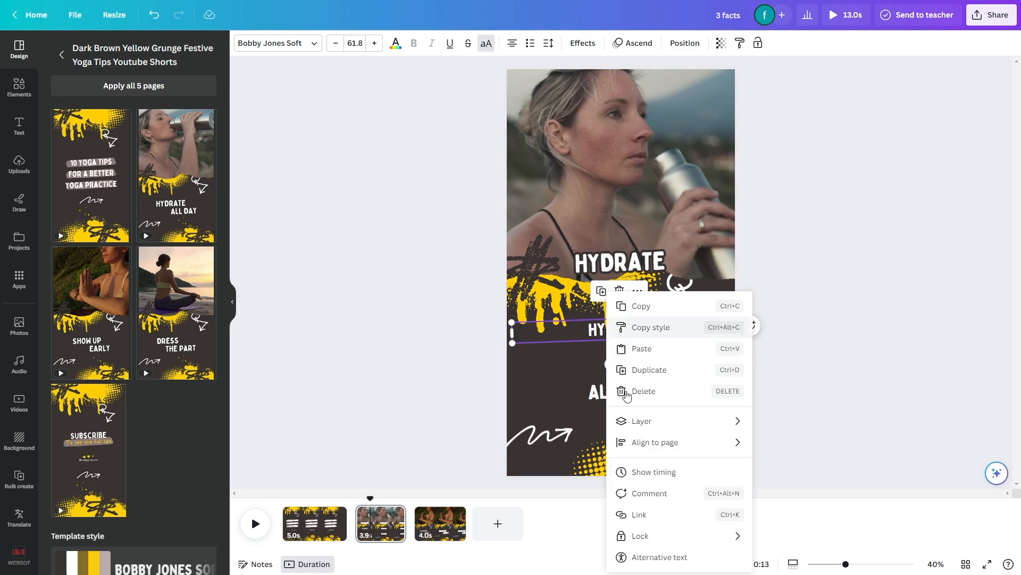
click(653, 475)
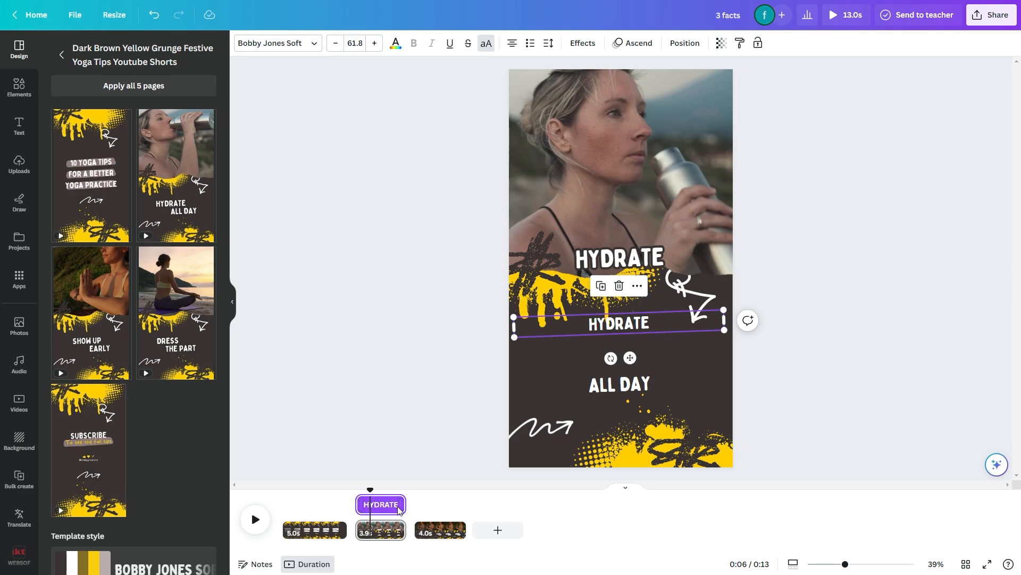
click(610, 391)
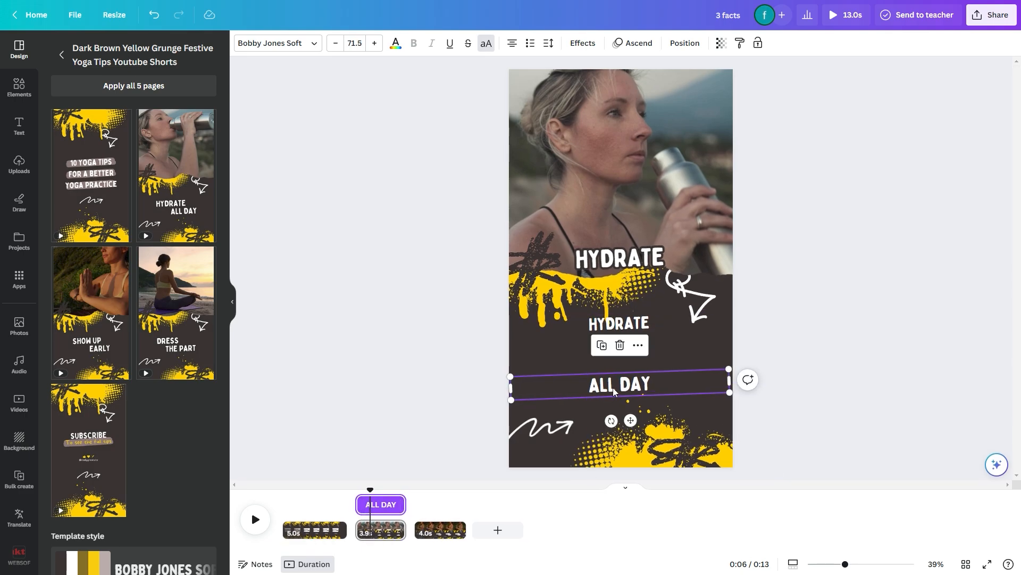
drag(358, 504, 388, 503)
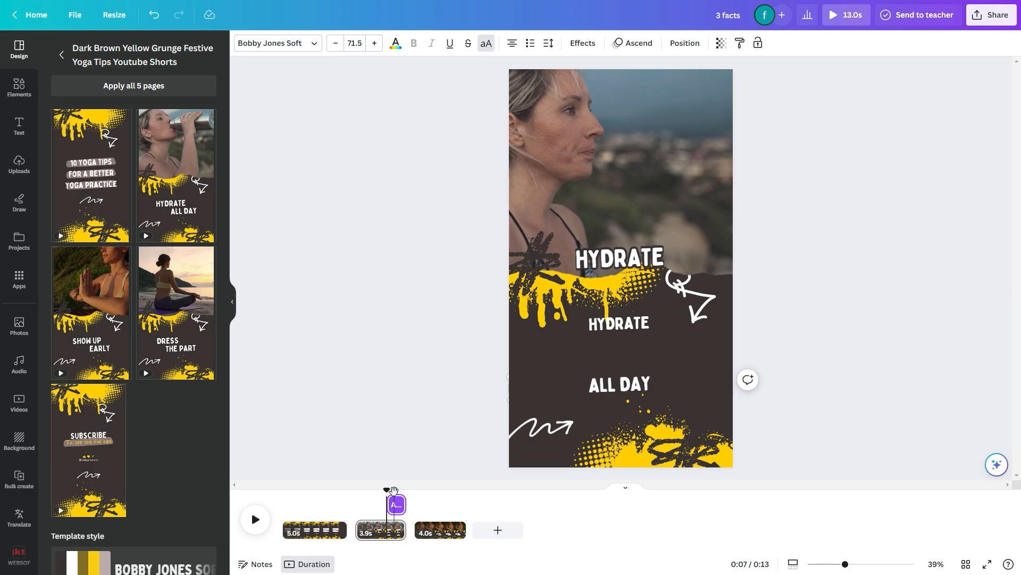
Delete the third page with the SHOW UP EARLY text
click(424, 495)
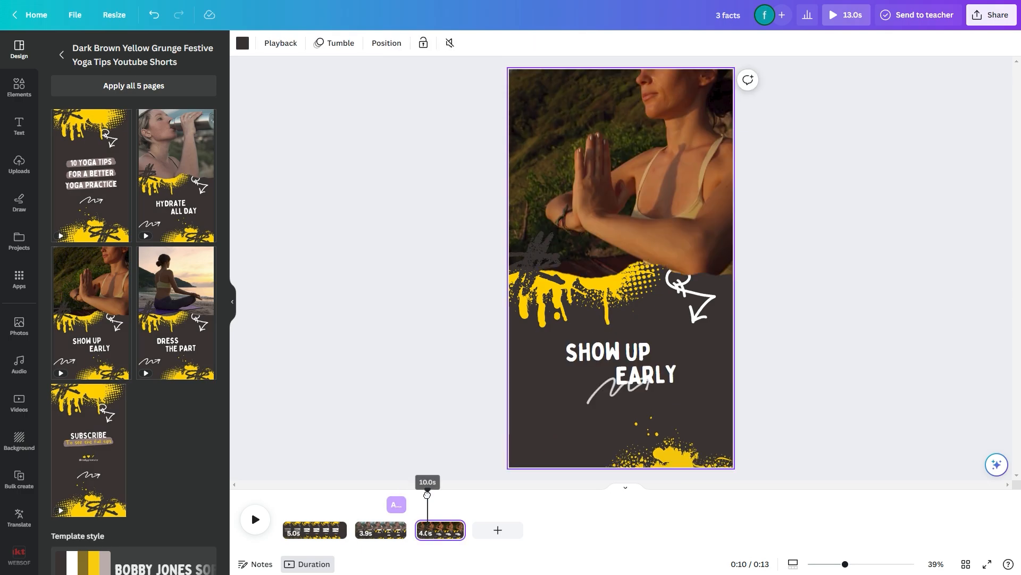
drag(424, 495, 428, 495)
click(441, 530)
click(442, 531)
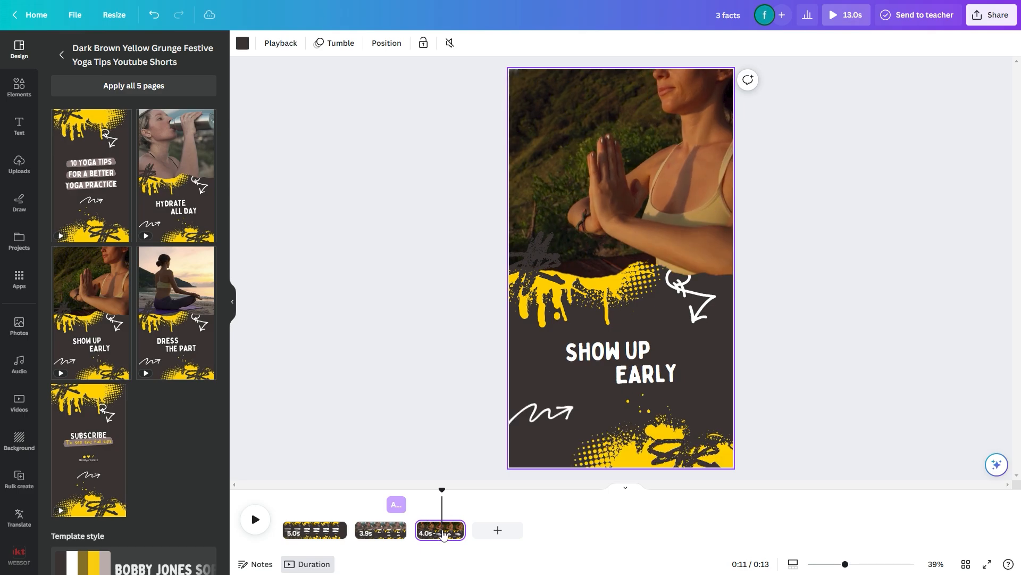
click(452, 532)
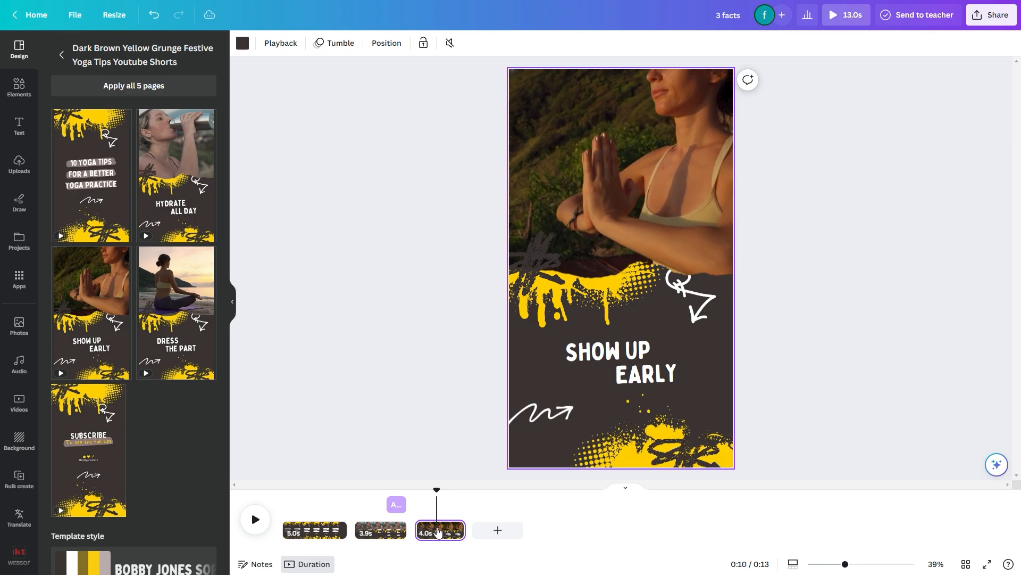
right_click(438, 531)
click(479, 388)
Duplicate the second page and extend the copy's duration to 5.0 s
drag(399, 490, 377, 490)
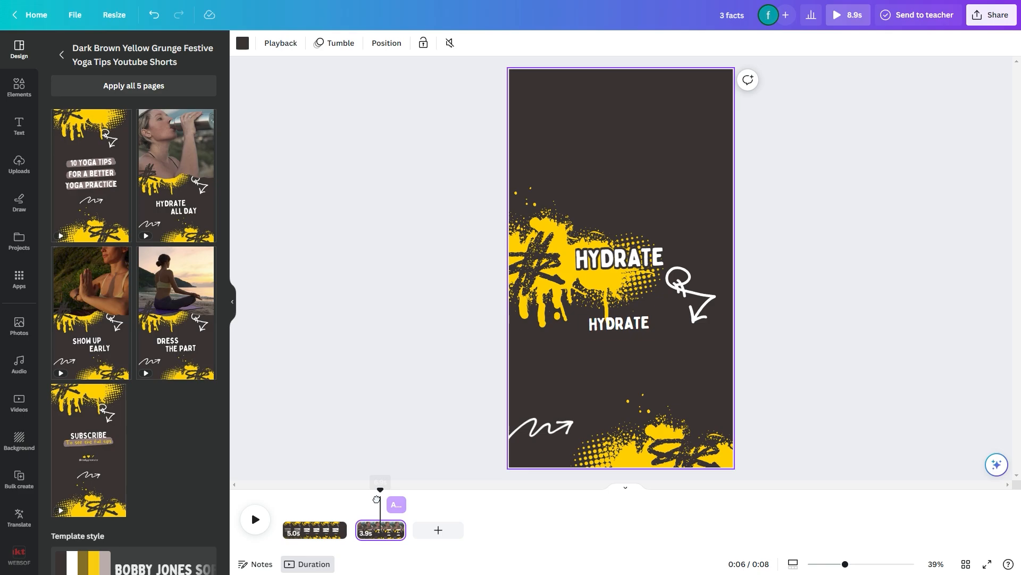
right_click(384, 530)
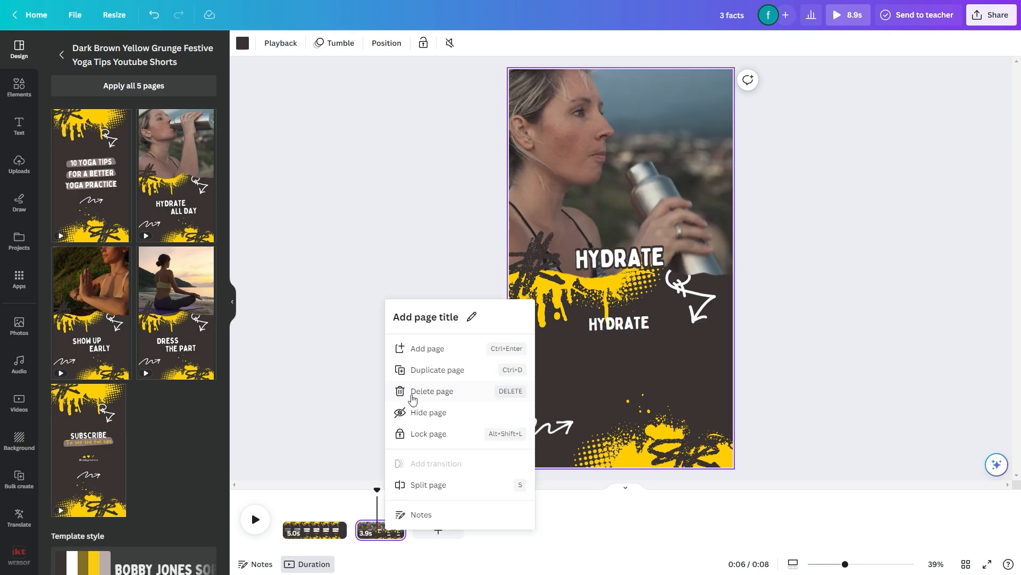
click(437, 370)
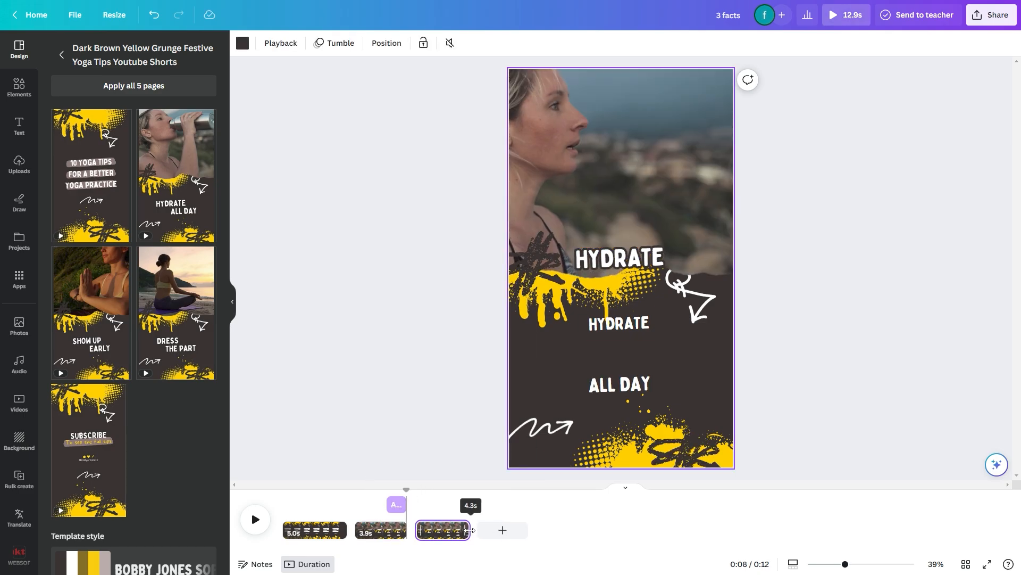
drag(471, 530, 479, 531)
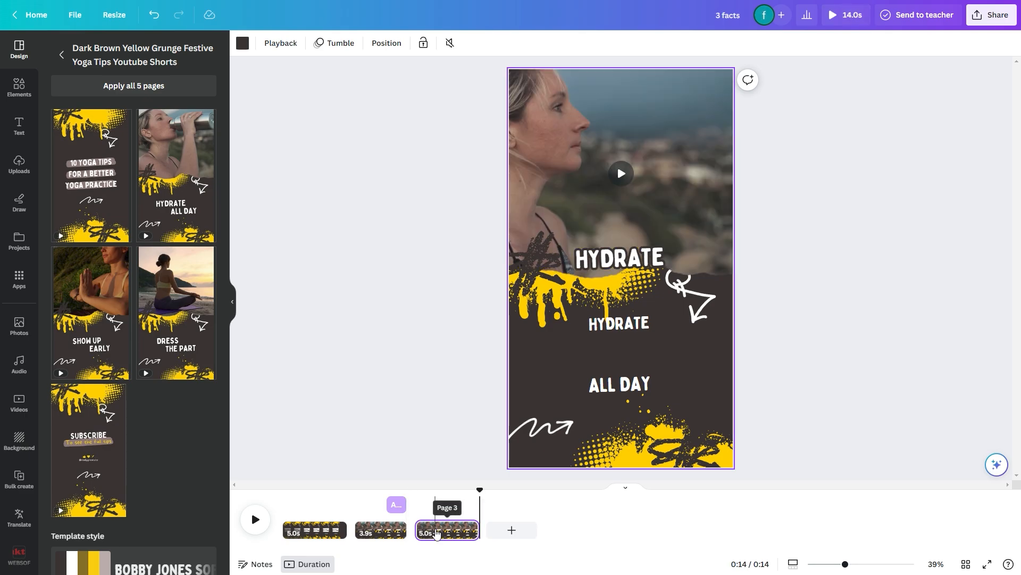
click(447, 503)
click(386, 530)
click(294, 530)
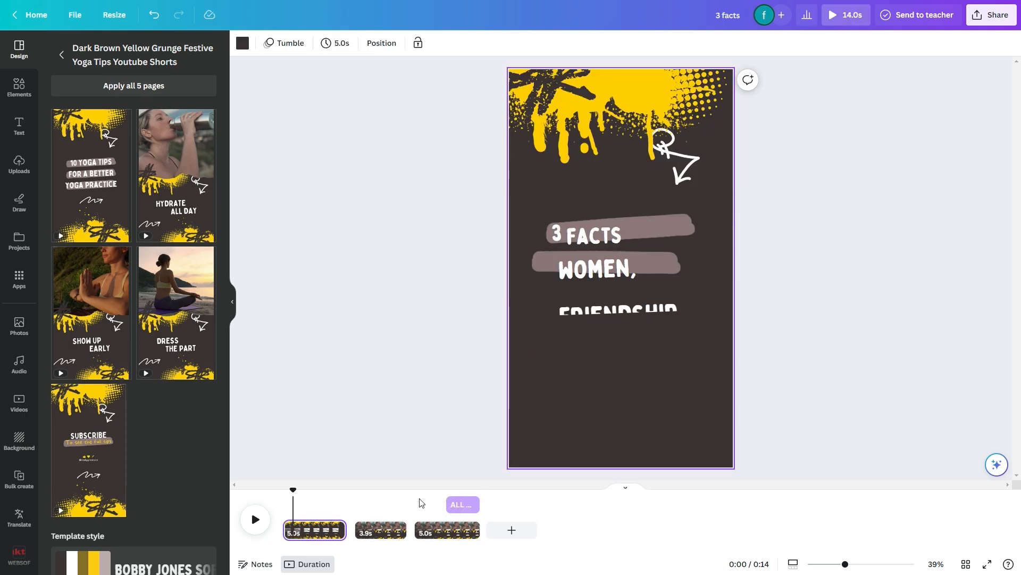
With the second page selected, search the elements for women and men together, limited to videos in vertical orientation
click(379, 530)
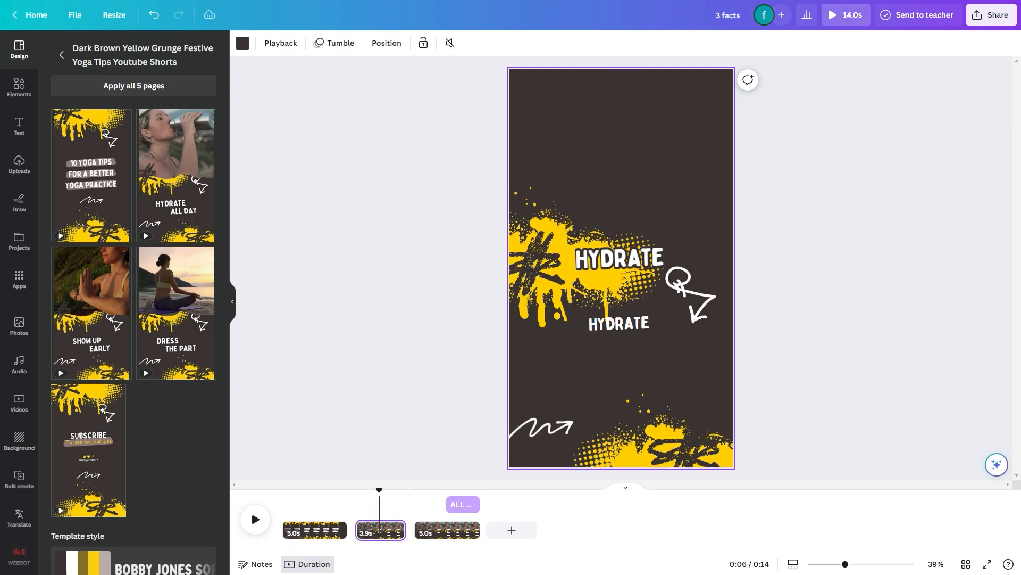
click(382, 500)
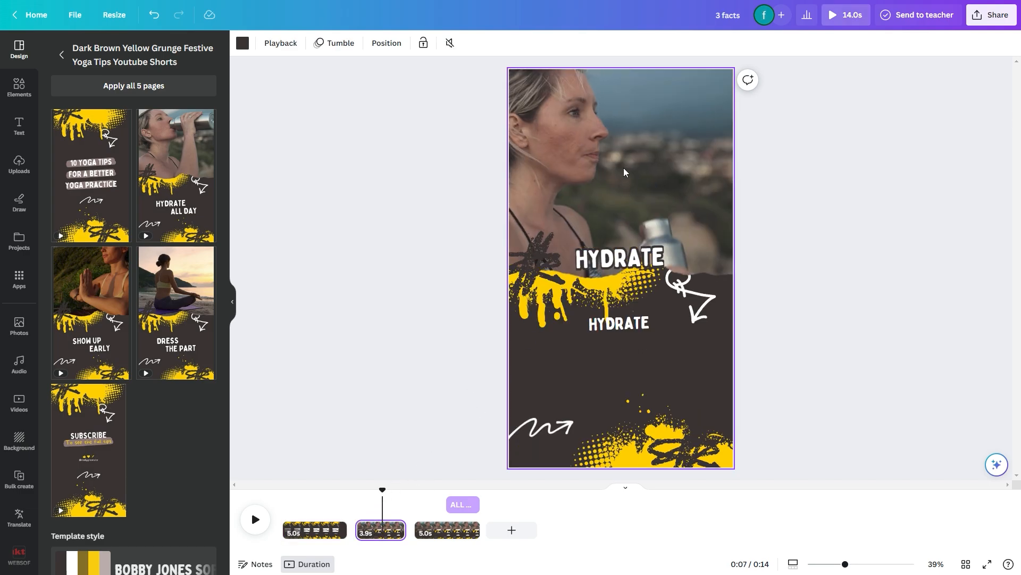
click(19, 86)
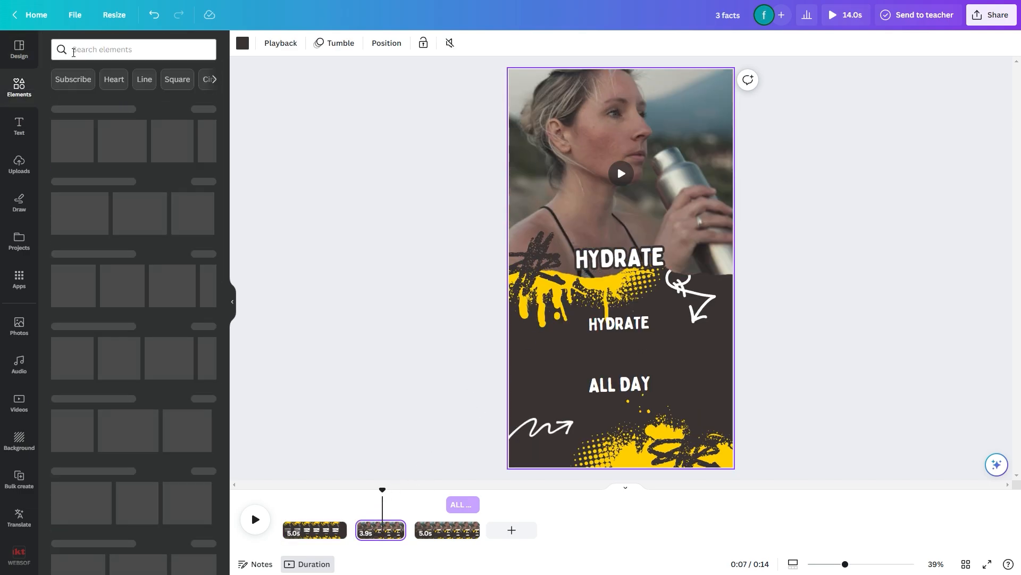
click(92, 50)
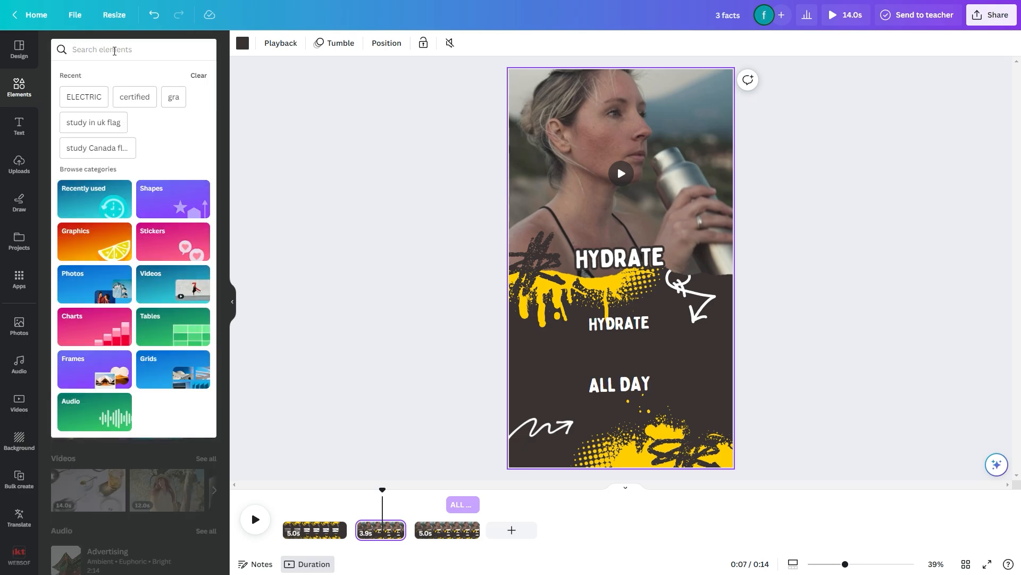
text(women and men)
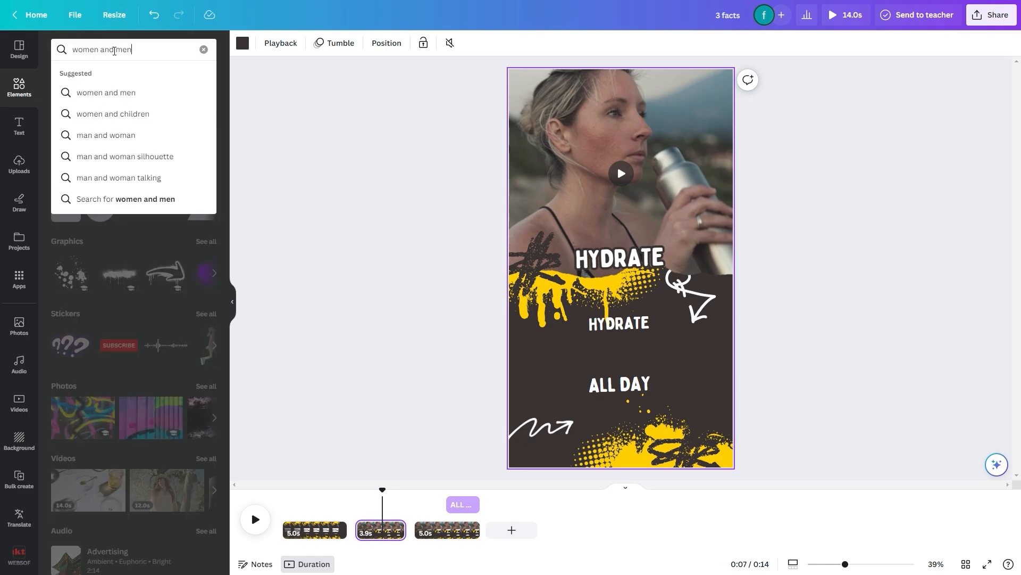
text( together)
key(Return)
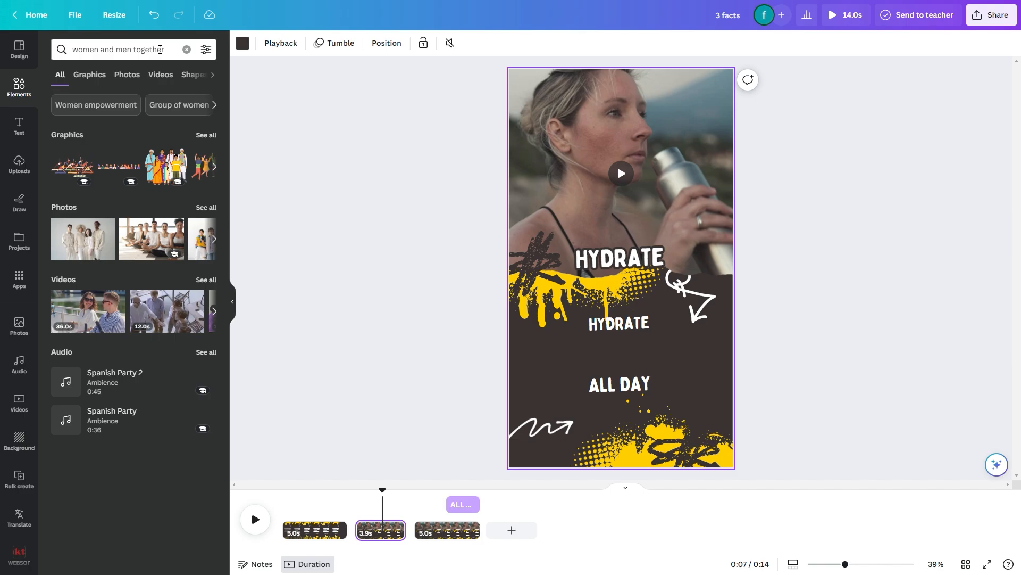
click(159, 75)
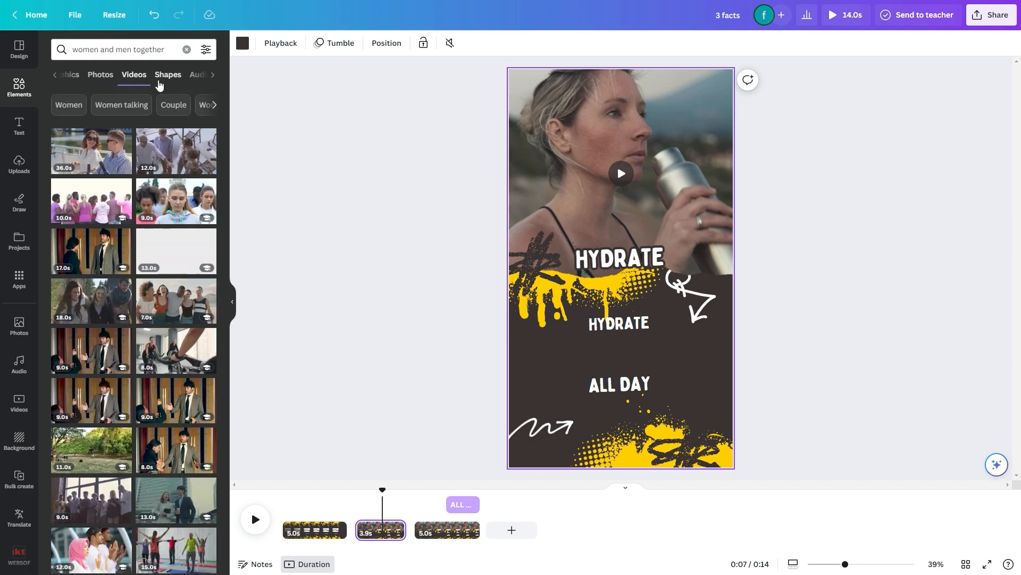
click(205, 50)
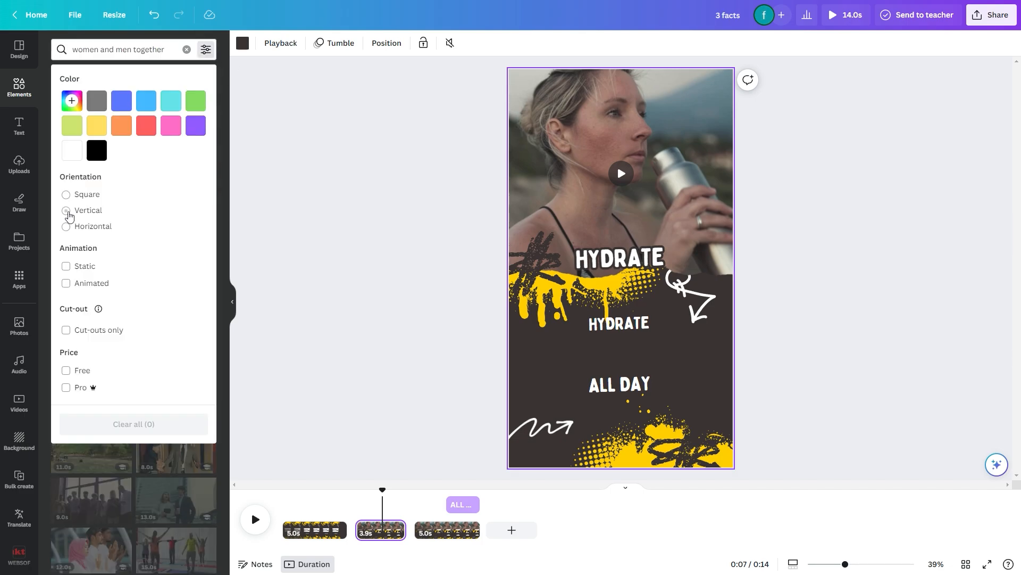
click(68, 213)
Look through the vertical results and search the videos for friendship instead
click(127, 49)
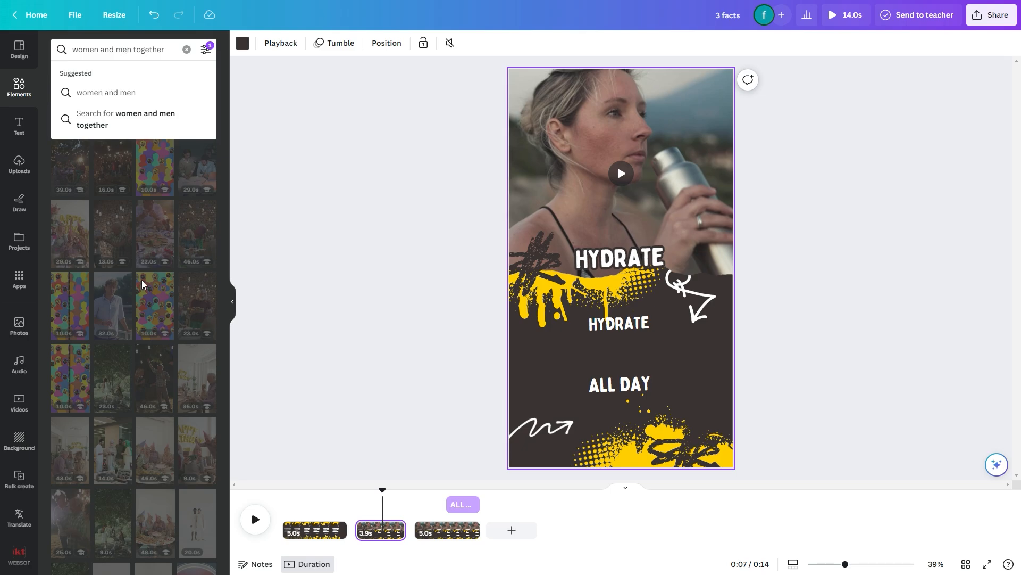
click(126, 339)
scroll(139, 213, down, 3)
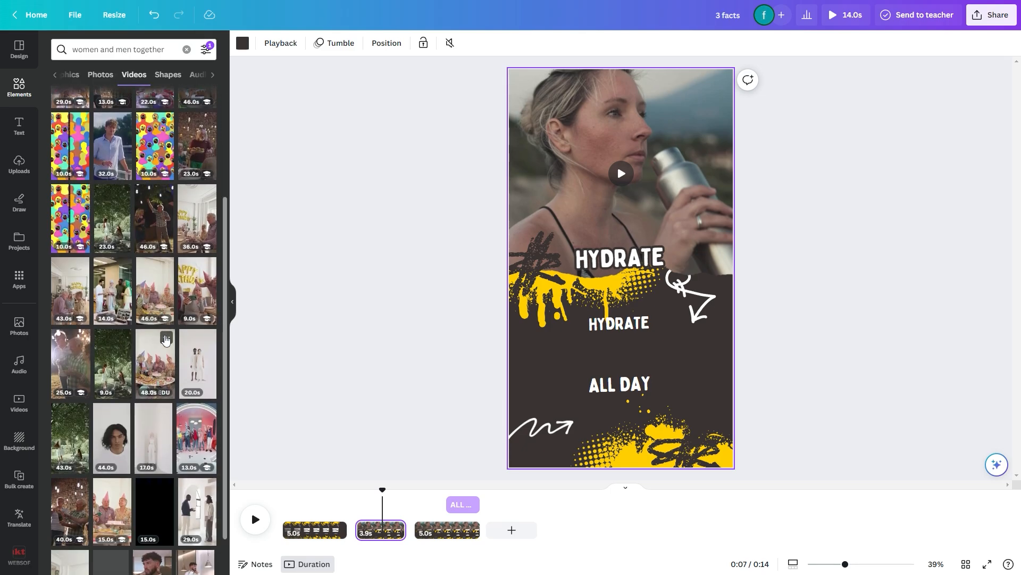
scroll(139, 158, up, 2)
double_click(158, 50)
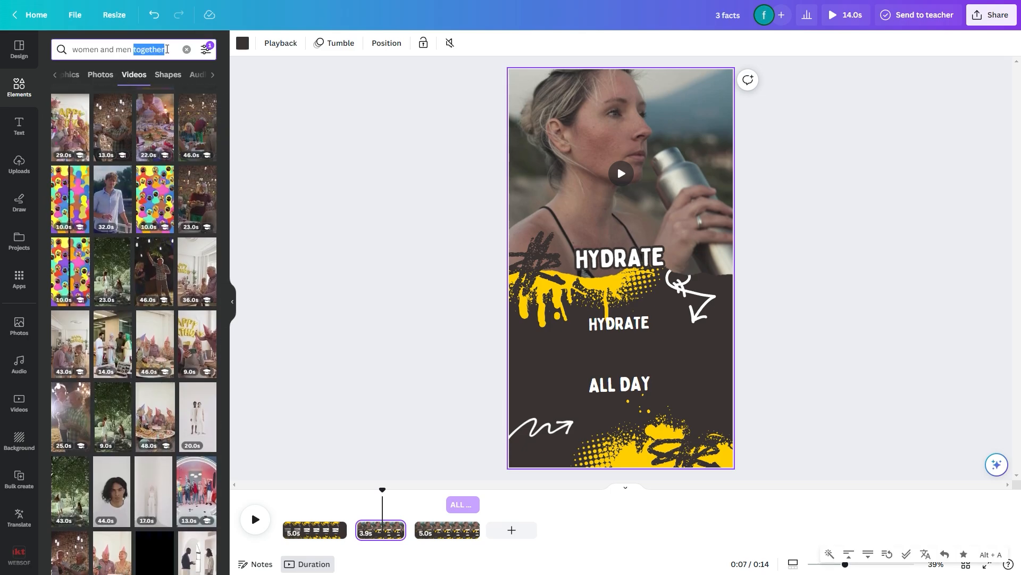
text(friendship)
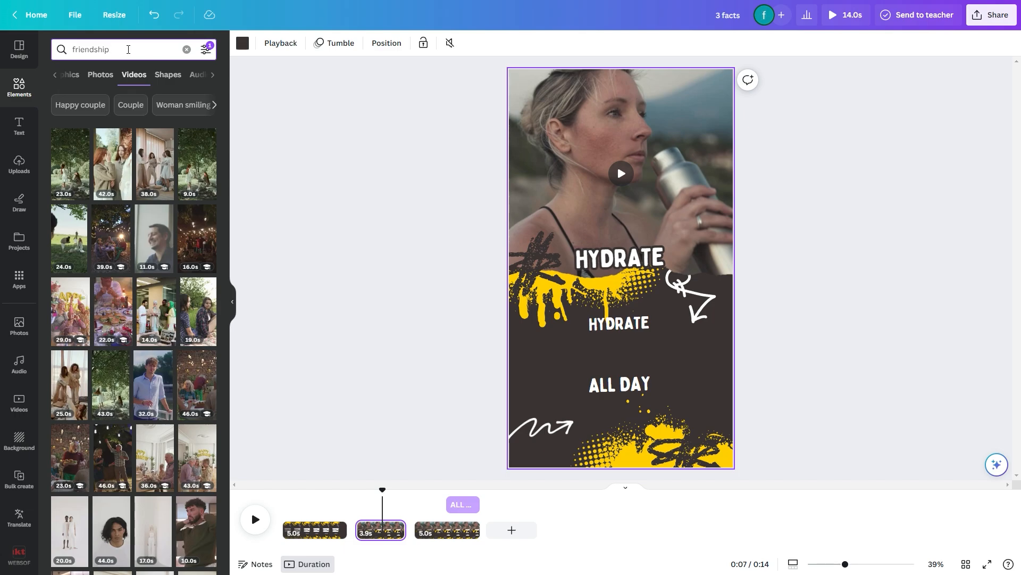
key(Return)
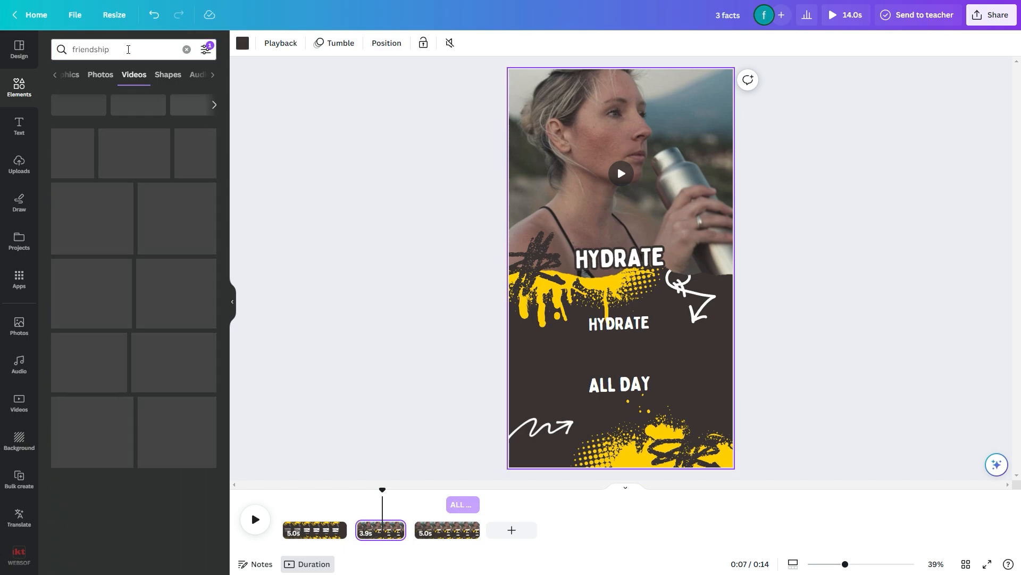
Search for boyfriend and girlfriend videos and replace the second page's video with the 9.0 s clip of the couple holding a game controller
text(girlf)
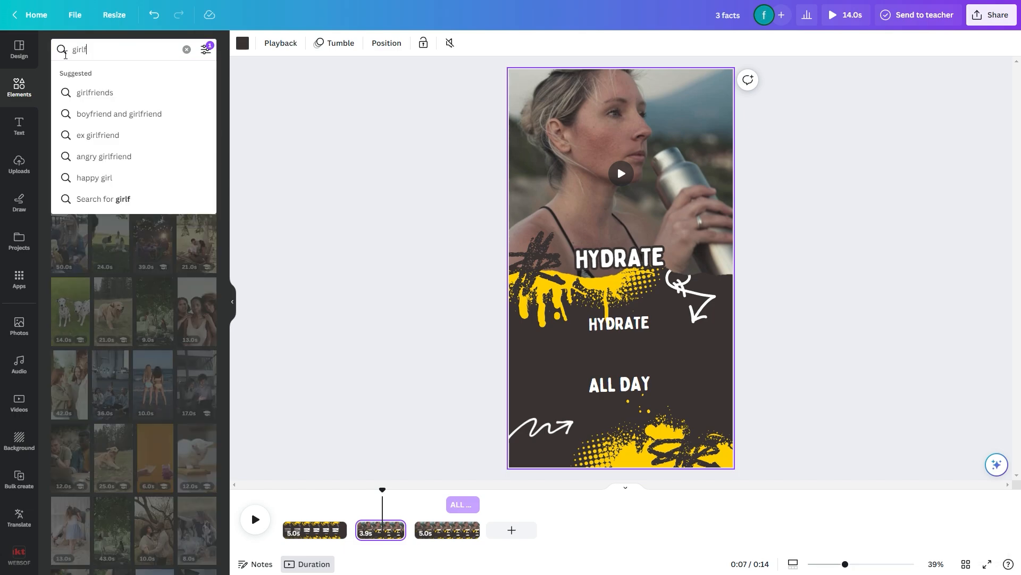
click(123, 112)
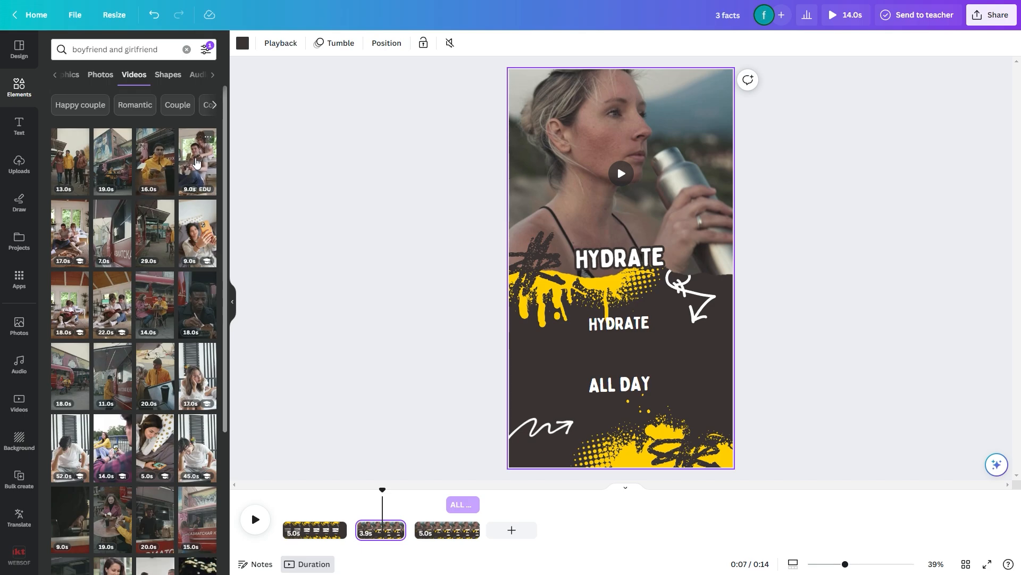
drag(196, 162, 574, 226)
double_click(567, 145)
click(369, 246)
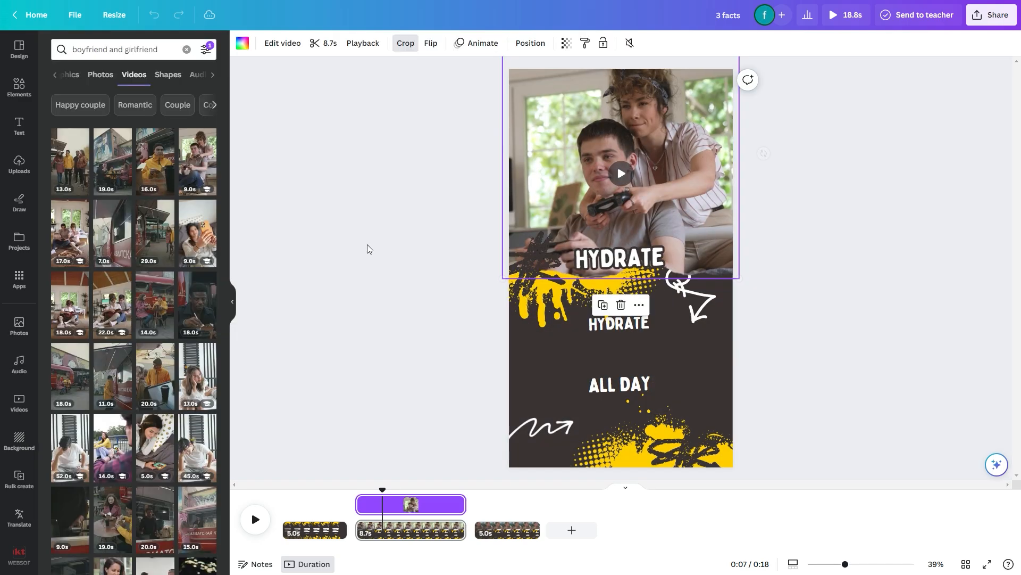
Replace the third page's video with the 17.0 s clip of the couple gaming on the floor
click(488, 530)
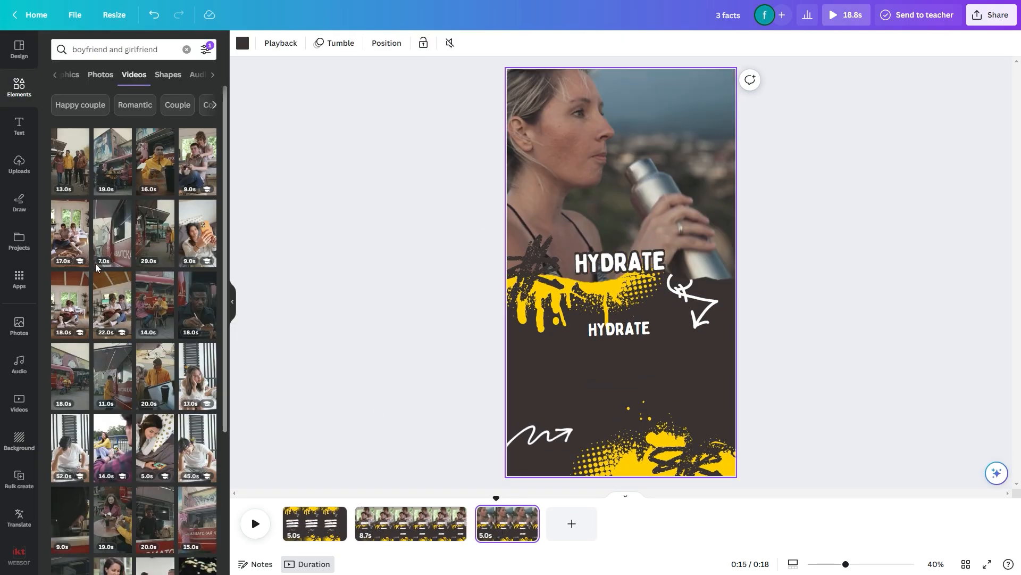
drag(70, 234, 537, 109)
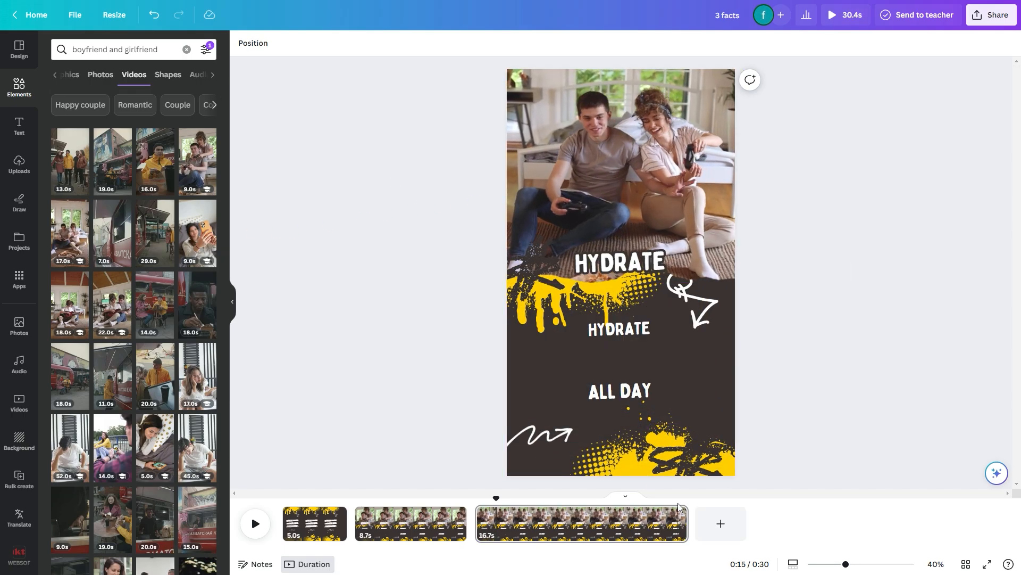
Shorten the third page to 5.5 seconds, the second to 5.0 seconds and the first to 2.2 seconds
drag(686, 524, 544, 527)
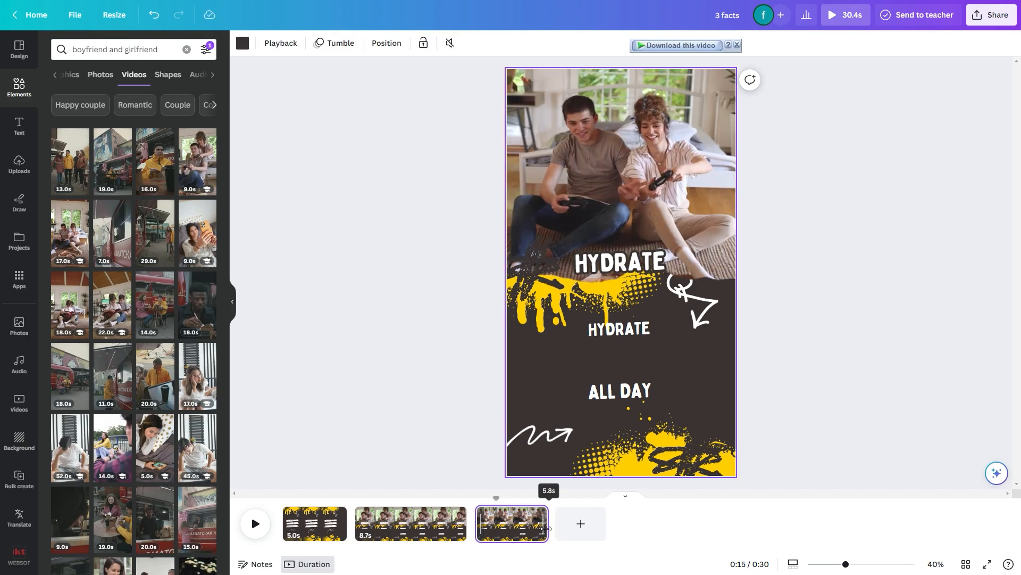
click(418, 526)
drag(460, 523, 417, 525)
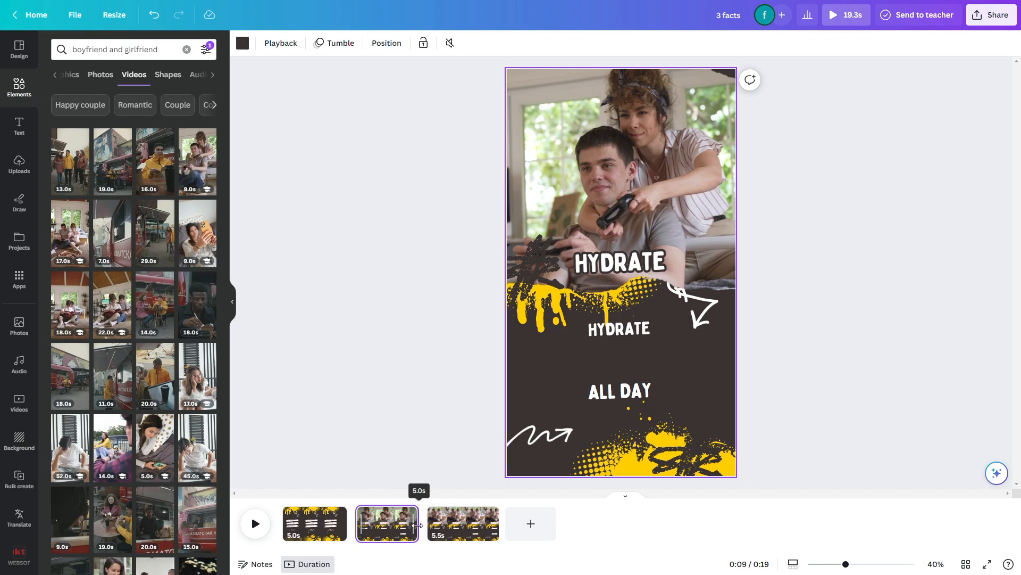
drag(346, 526, 308, 525)
click(337, 461)
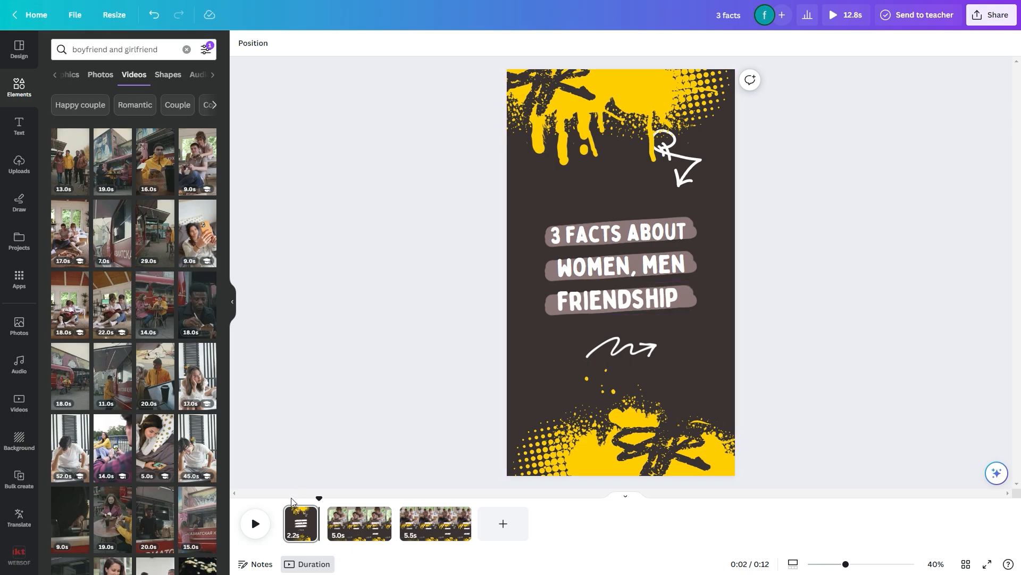
Scrub through the shortened pages from the beginning to the third page, and select the second page
drag(291, 502, 286, 499)
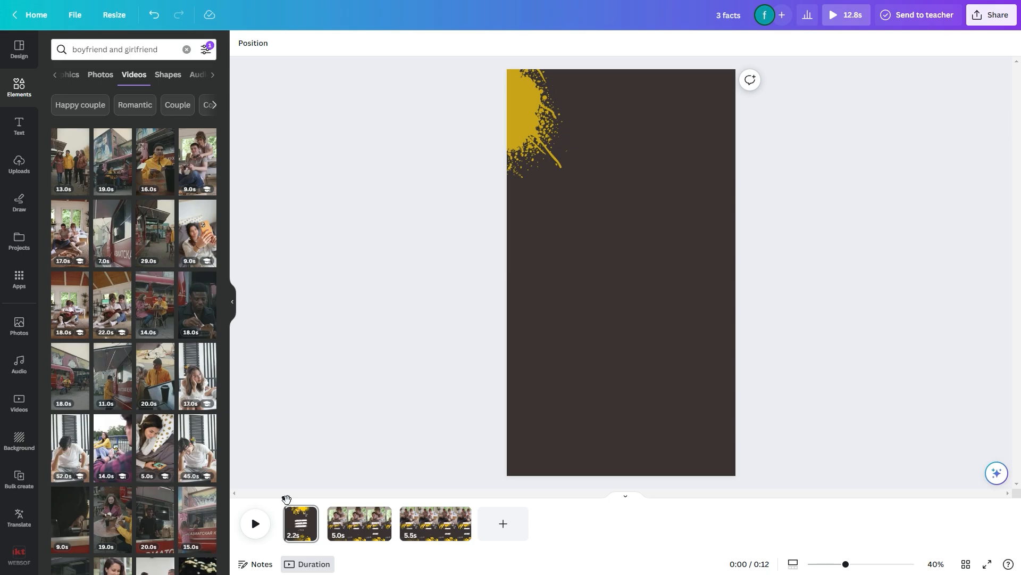
drag(286, 499, 438, 497)
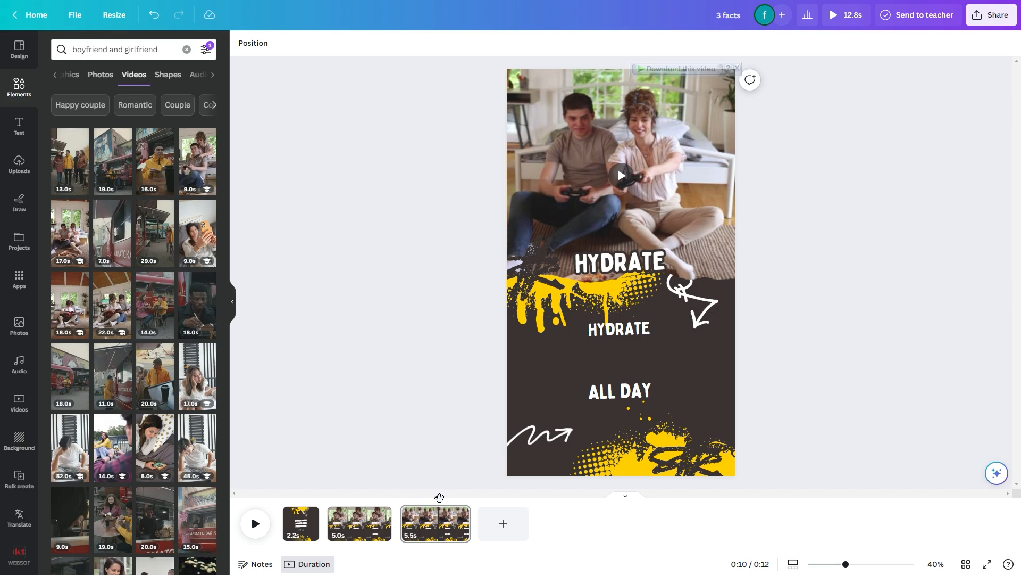
click(345, 524)
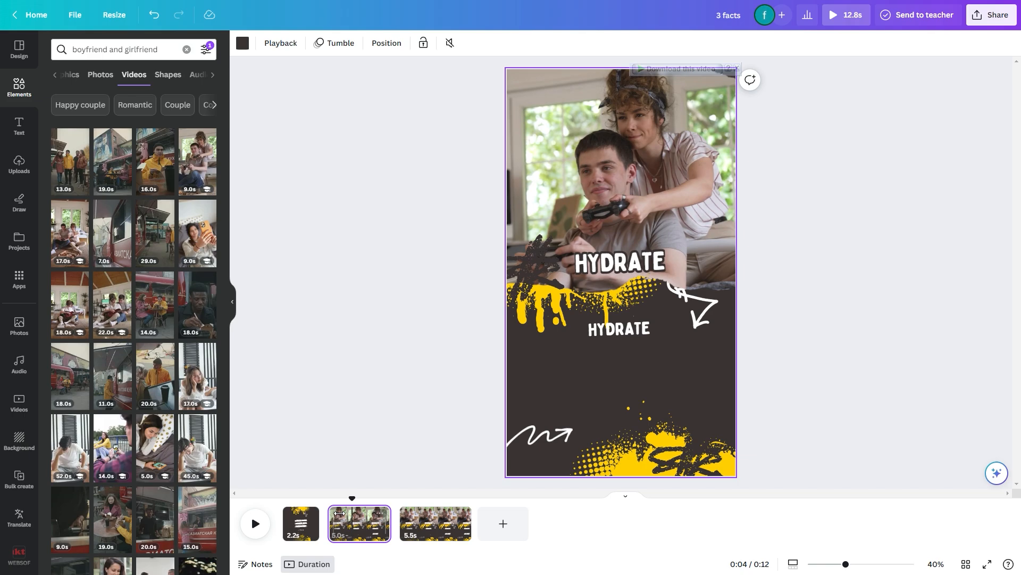
Start a bulk-create data table with manual entry and clear its sample contents
scroll(18, 372, down, 8)
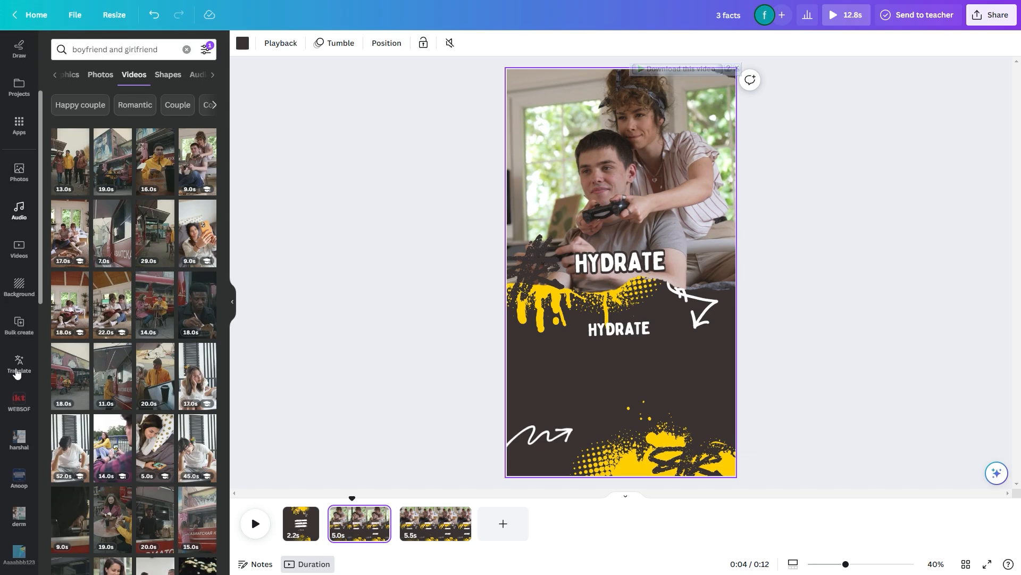
scroll(19, 379, down, 7)
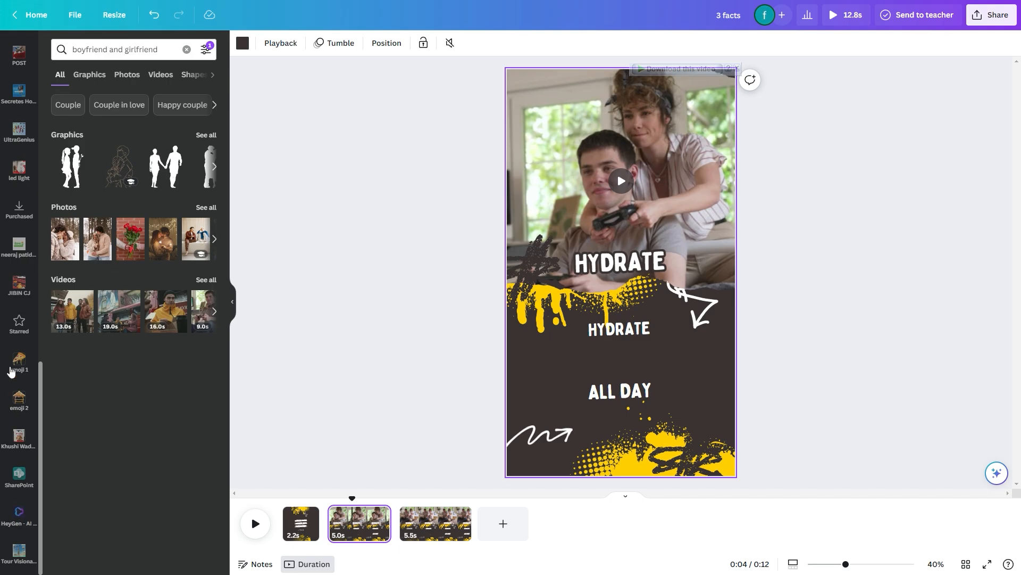
scroll(17, 367, up, 12)
click(19, 219)
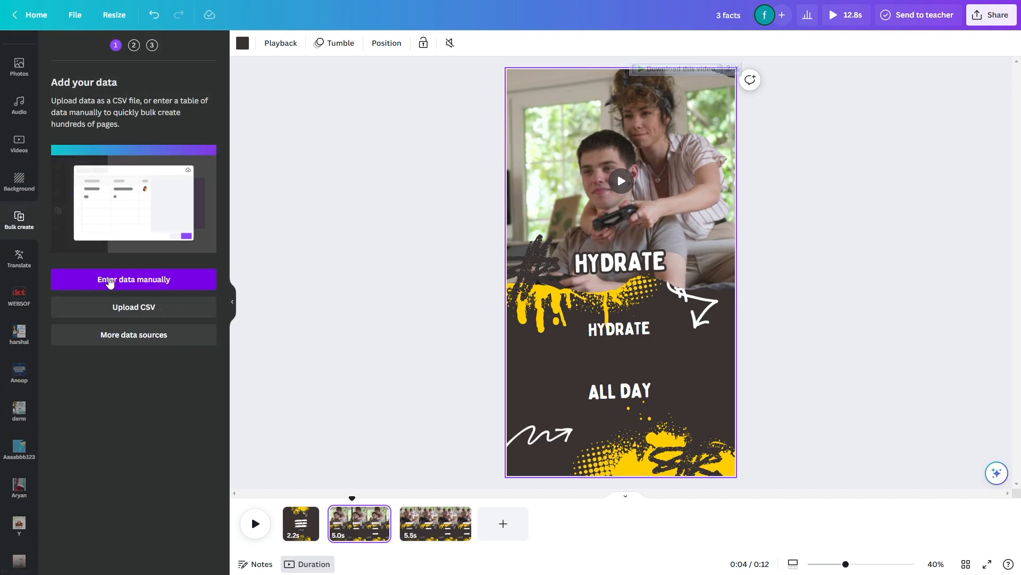
click(161, 281)
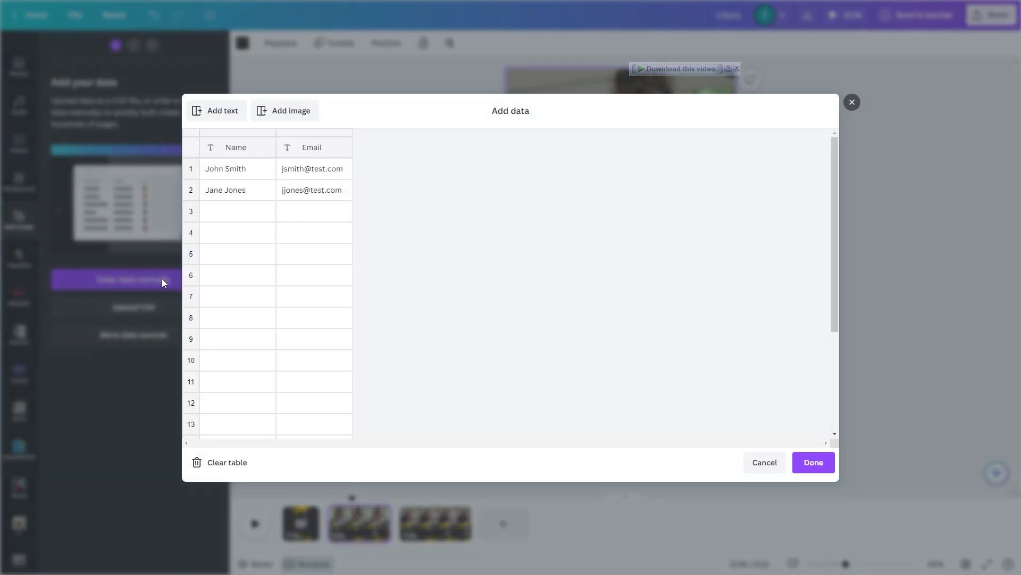
click(234, 469)
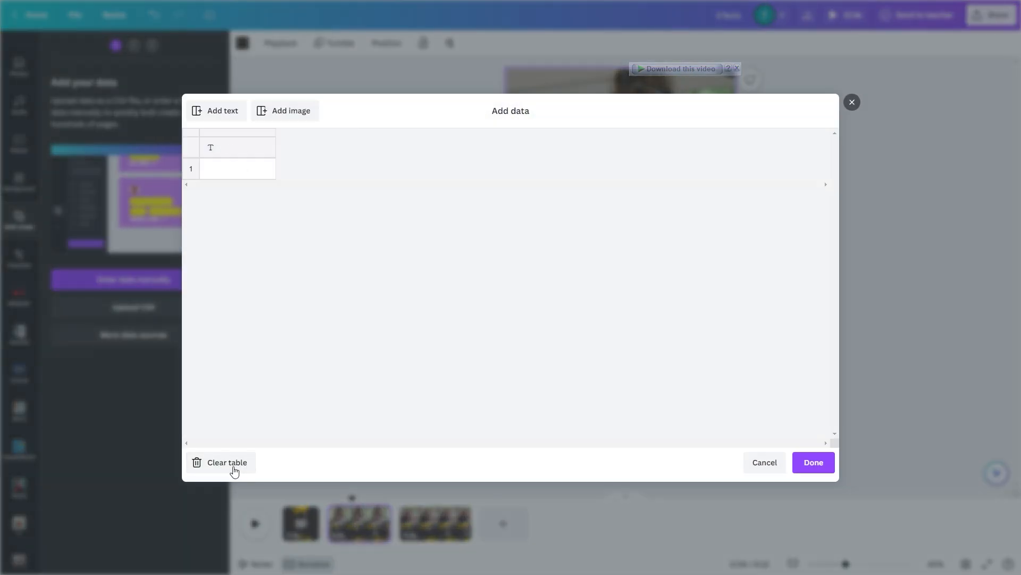
Paste the copied women, boy and friendship facts into the data table starting at the first header, check the columns and submit the data
click(227, 147)
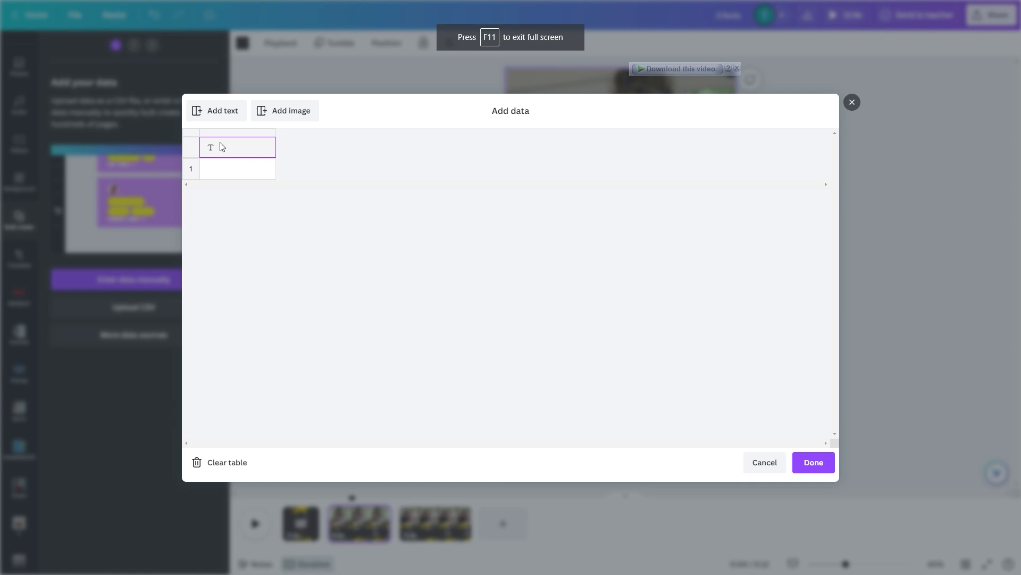
key(ctrl+v)
drag(552, 354, 454, 367)
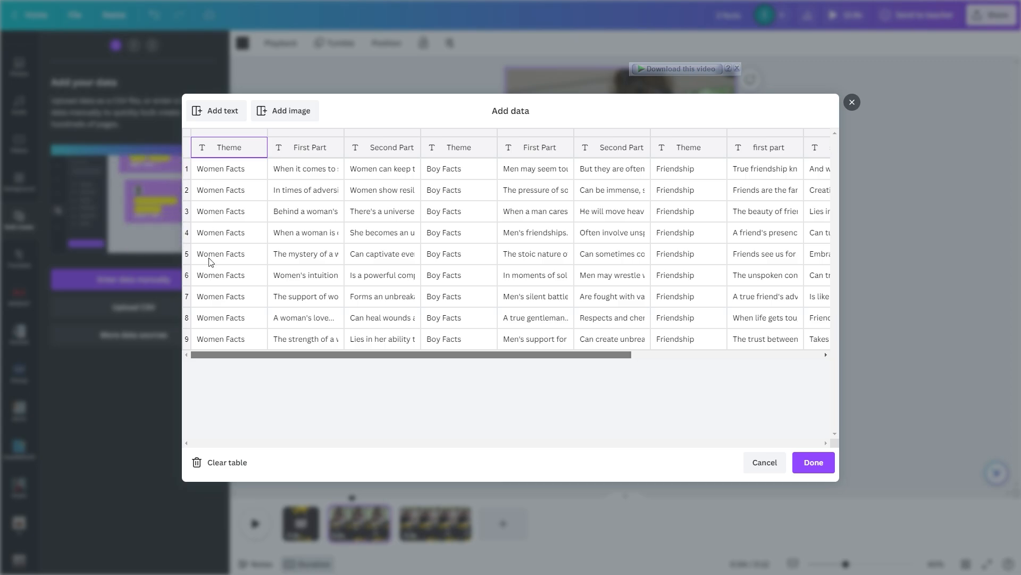
scroll(411, 178, right, 2)
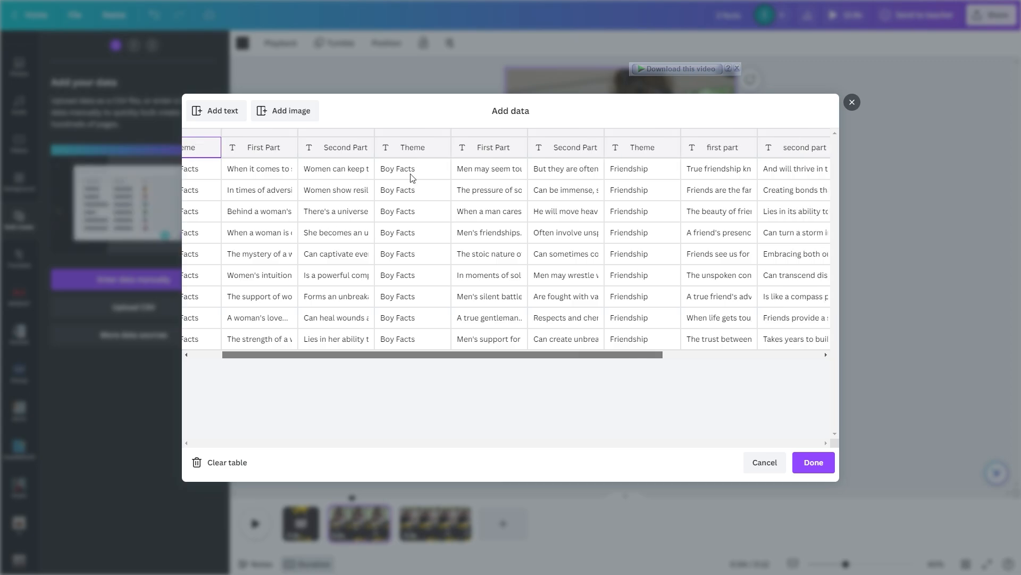
drag(431, 358, 540, 358)
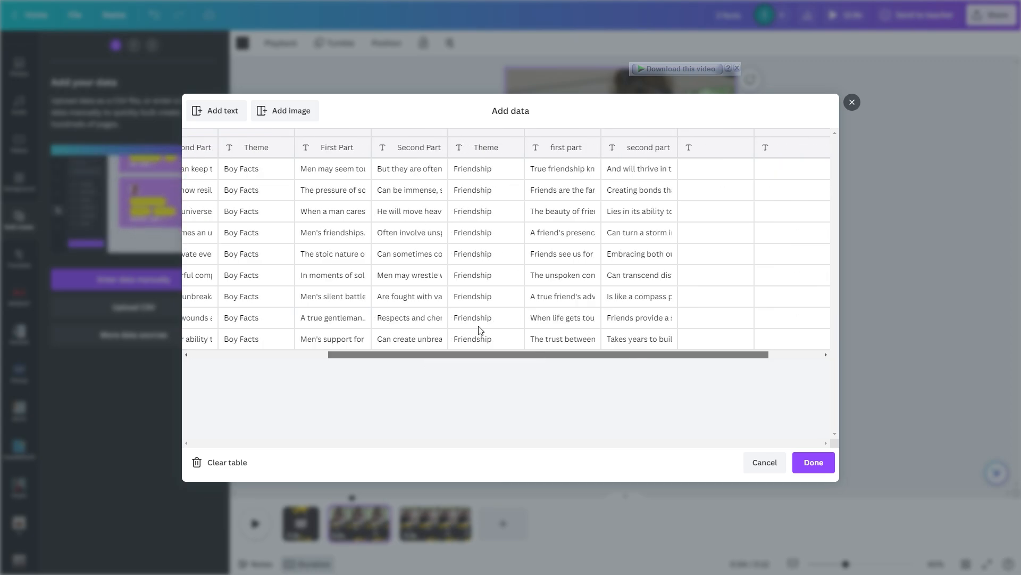
drag(340, 358, 201, 358)
click(437, 173)
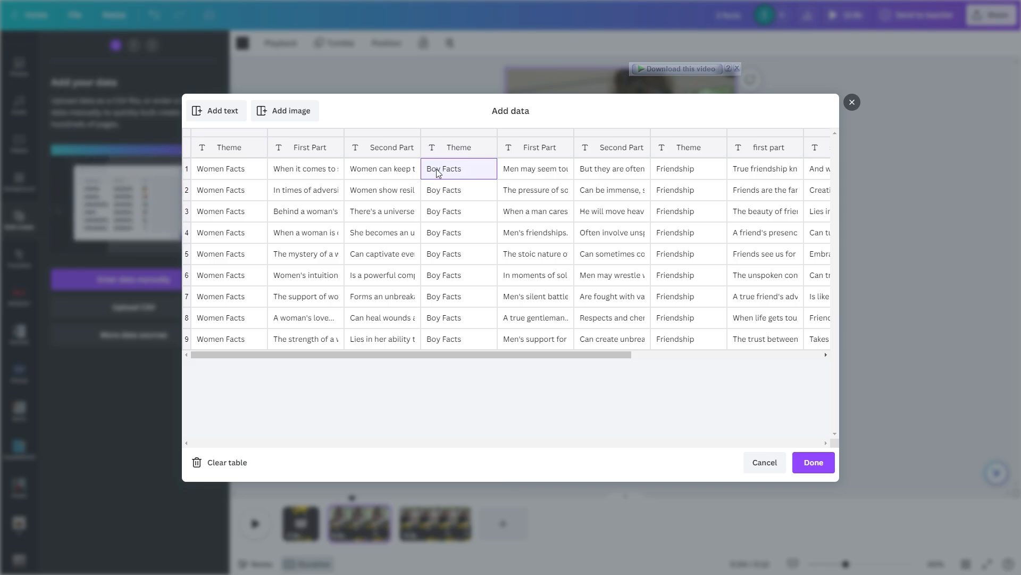
click(450, 193)
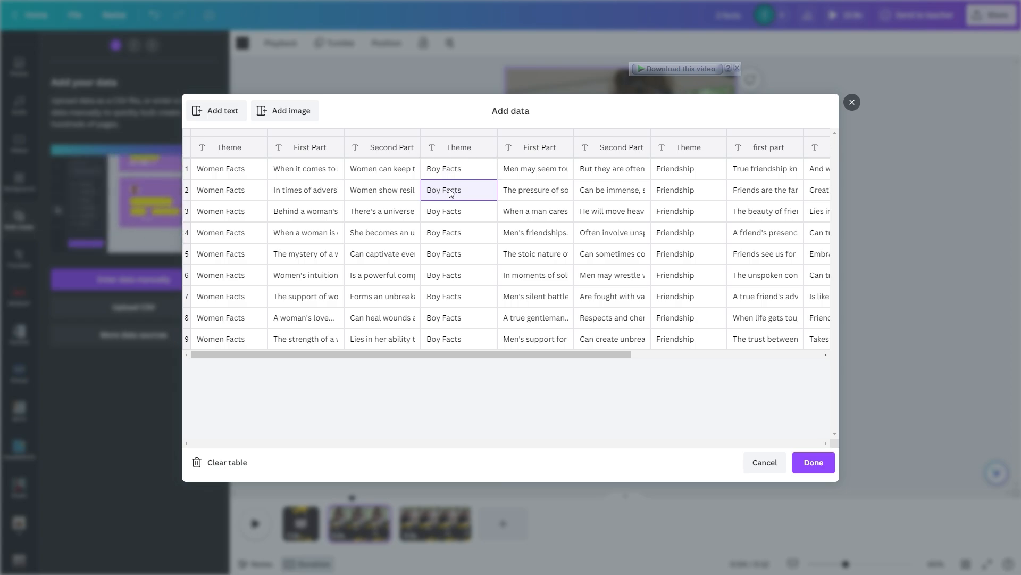
click(441, 170)
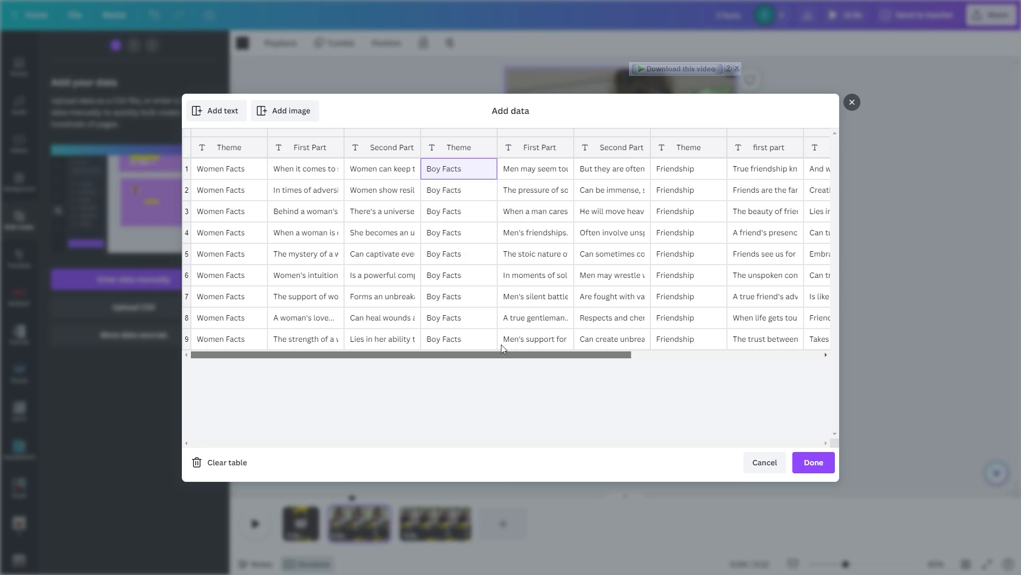
click(814, 463)
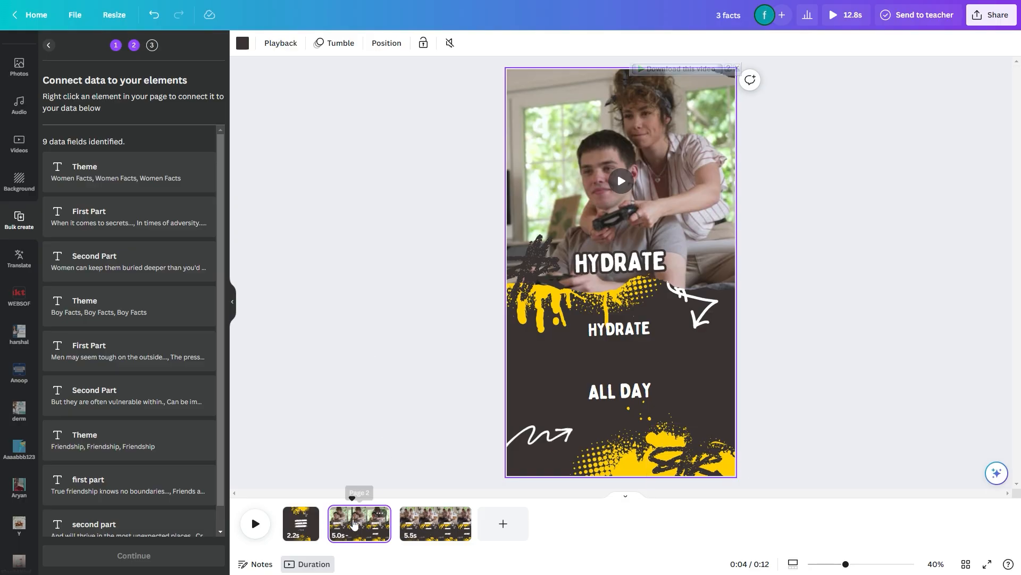
Connect the second page's HYDRATE heading over the video to the Women Facts Theme data field
click(615, 264)
right_click(612, 264)
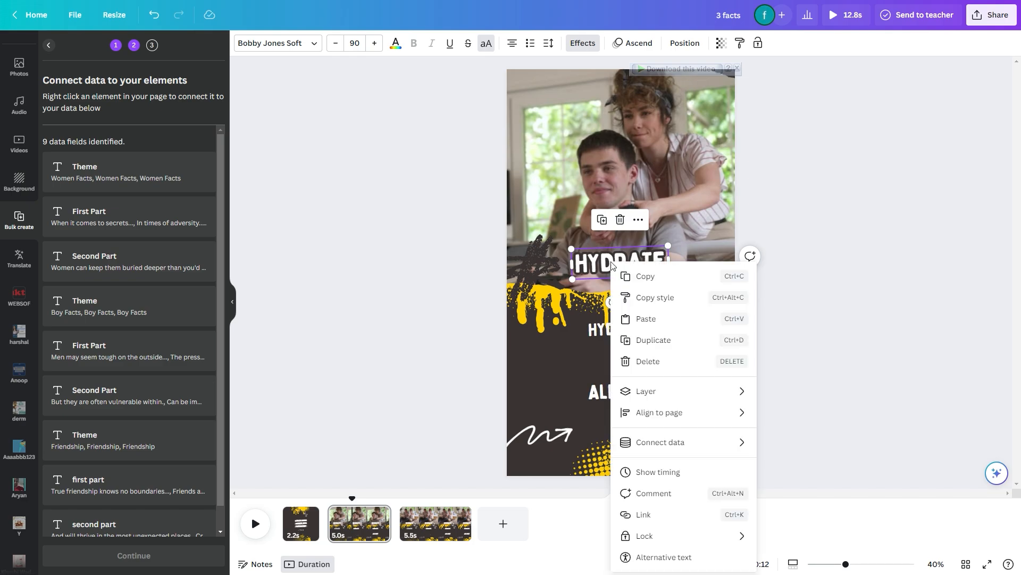
mouse_move(652, 446)
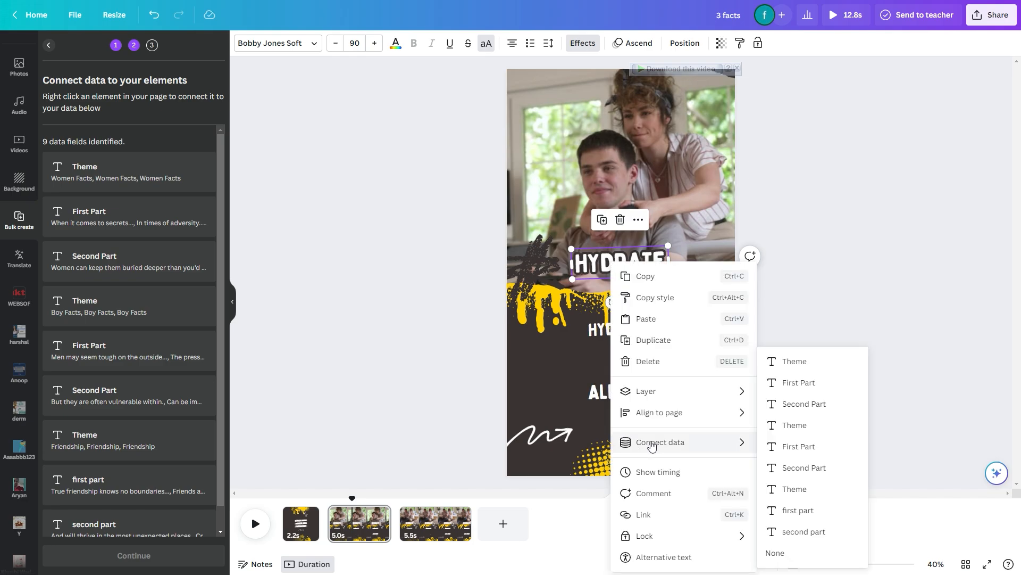
click(795, 361)
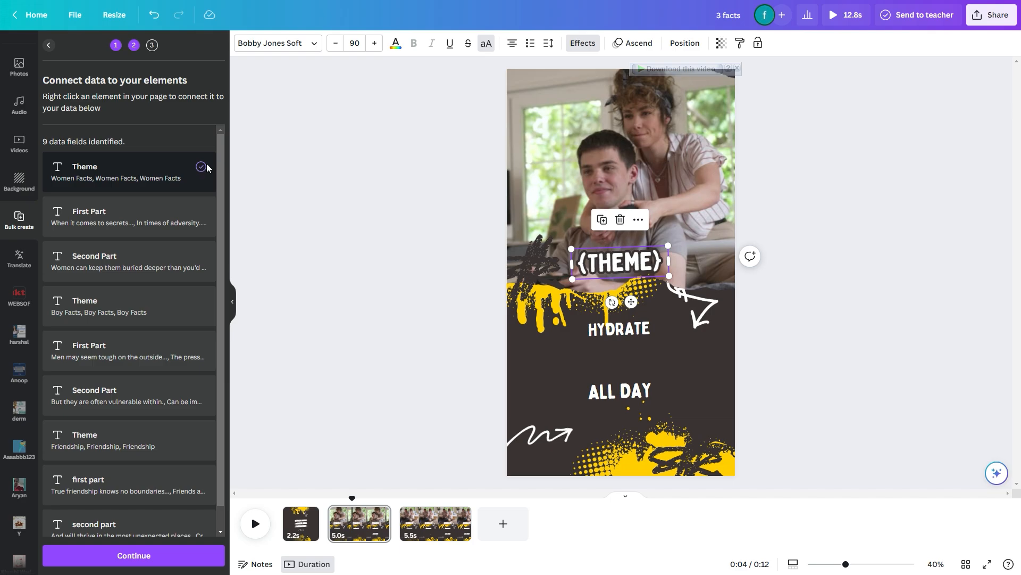
Connect the second page's lower HYDRATE text to the women facts' First Part field and the ALL DAY text to their Second Part field
click(612, 333)
right_click(610, 334)
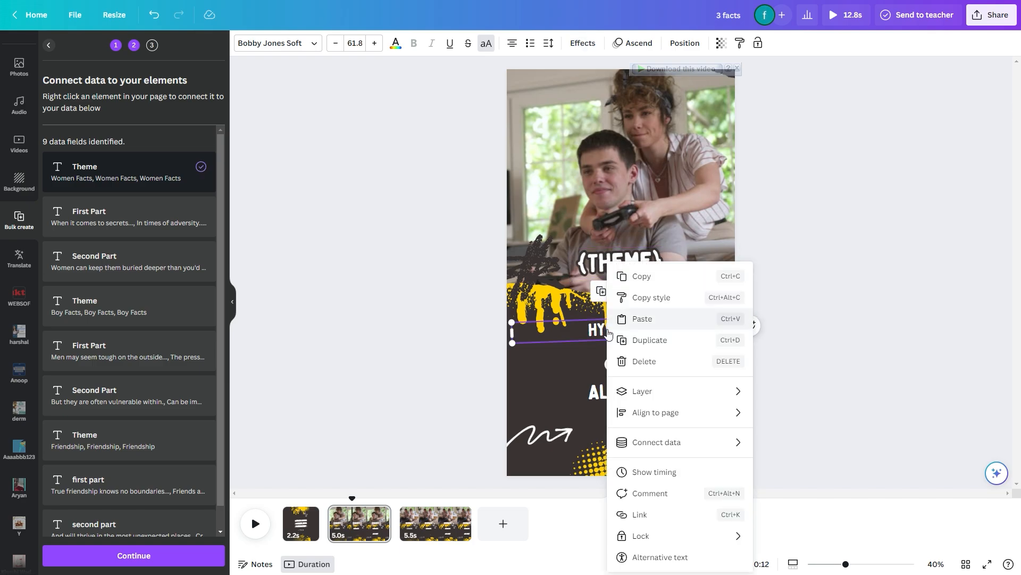
mouse_move(665, 443)
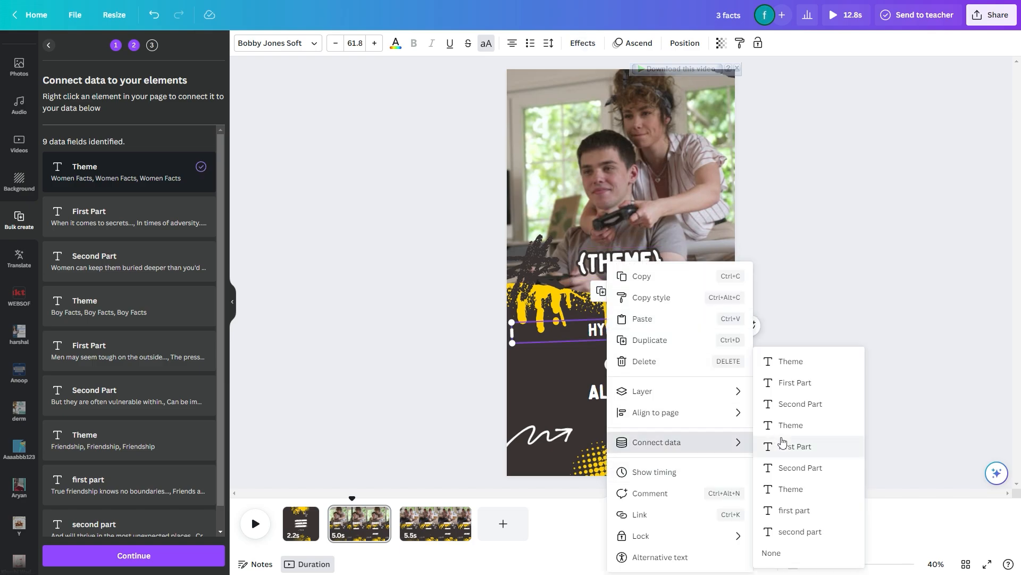
click(794, 383)
click(622, 391)
right_click(622, 391)
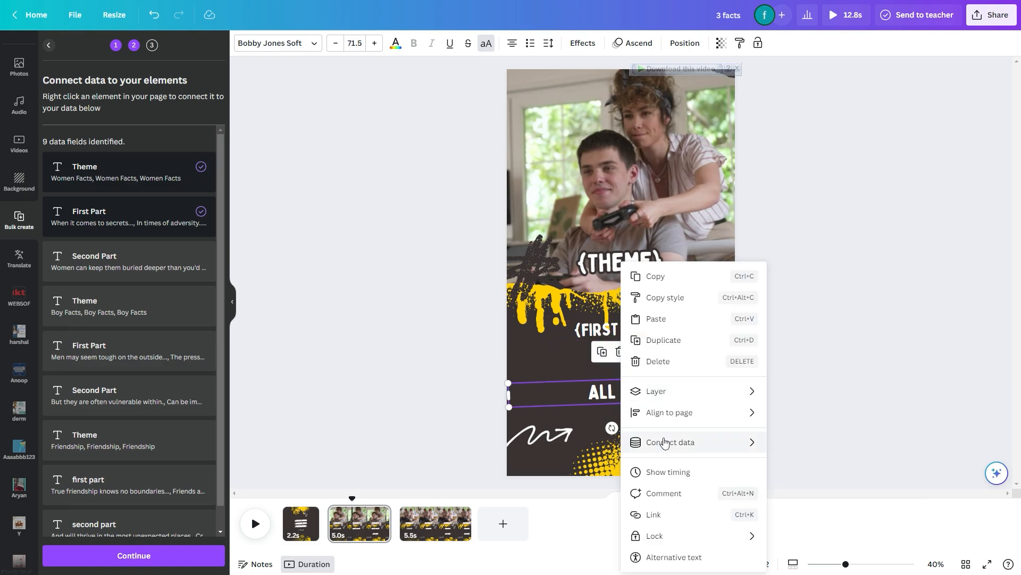
mouse_move(662, 440)
click(808, 406)
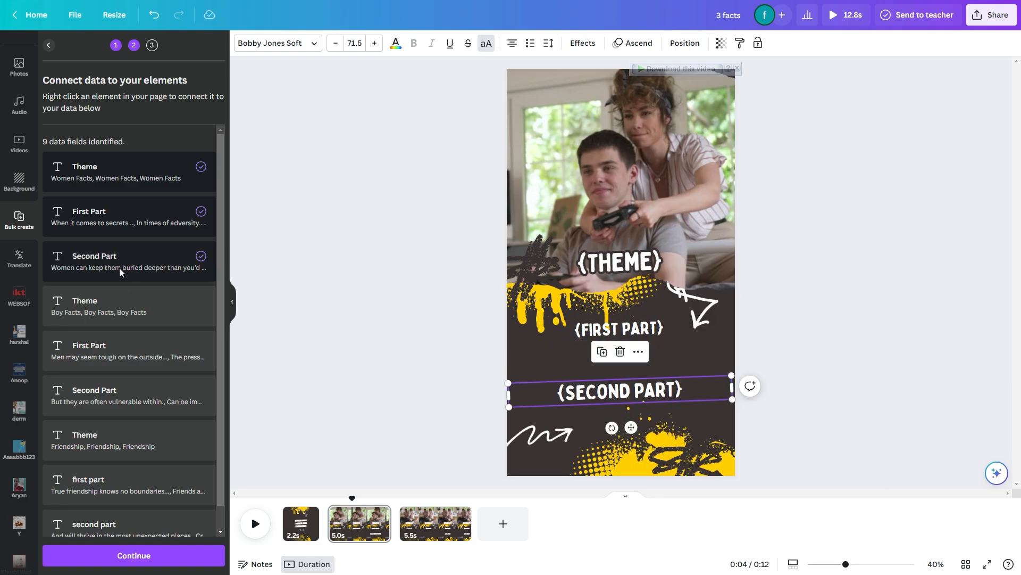
Duplicate the third page to create a fourth page
click(437, 526)
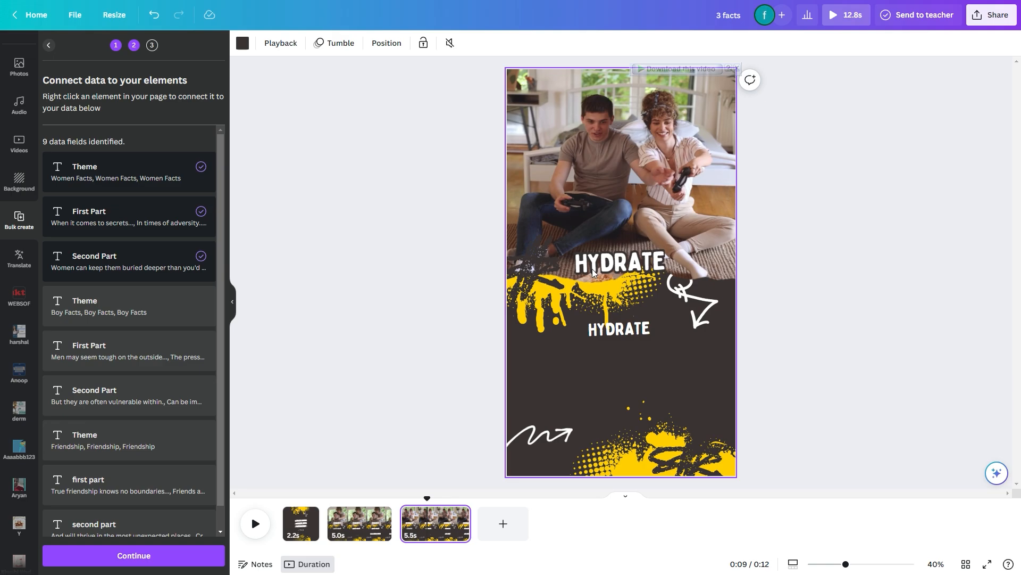
right_click(441, 531)
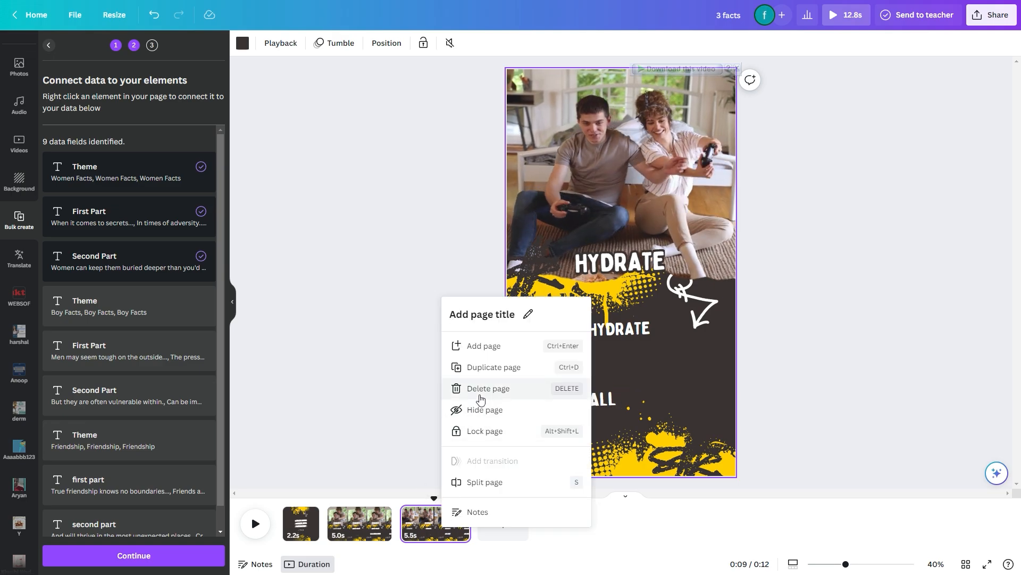
click(485, 367)
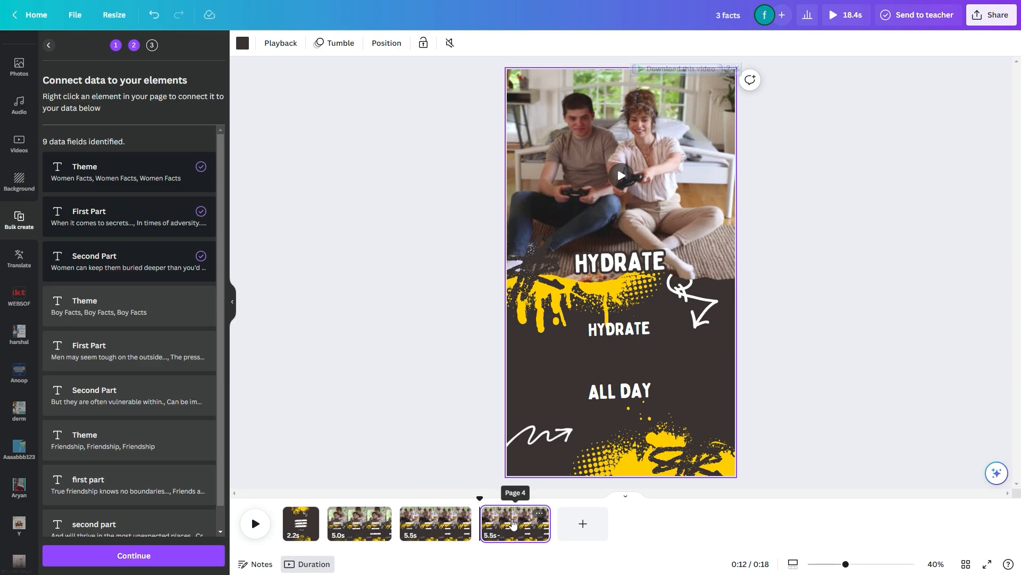
Show the timing of the third page's HYDRATE heading over the video
click(426, 520)
click(599, 276)
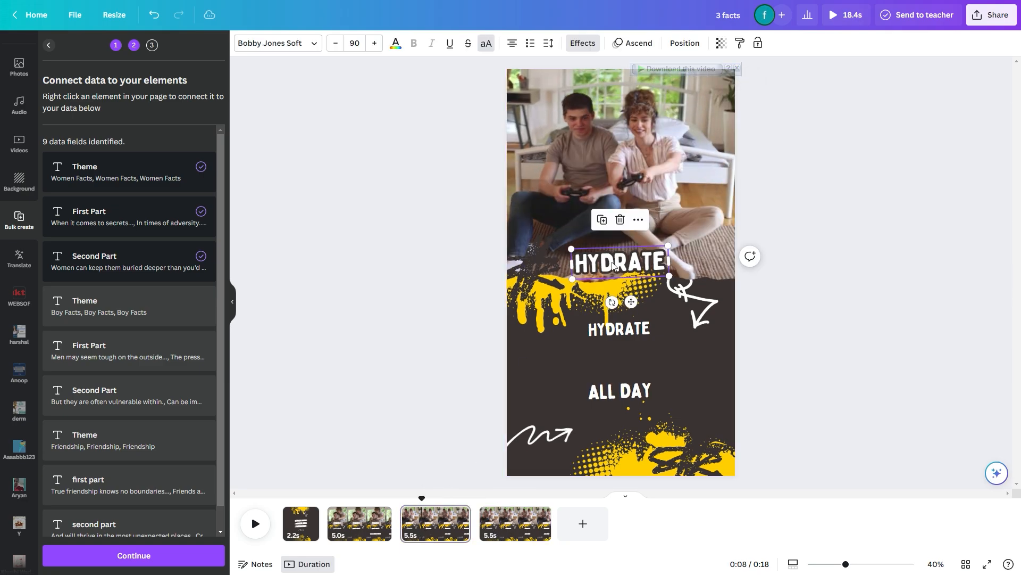
right_click(629, 263)
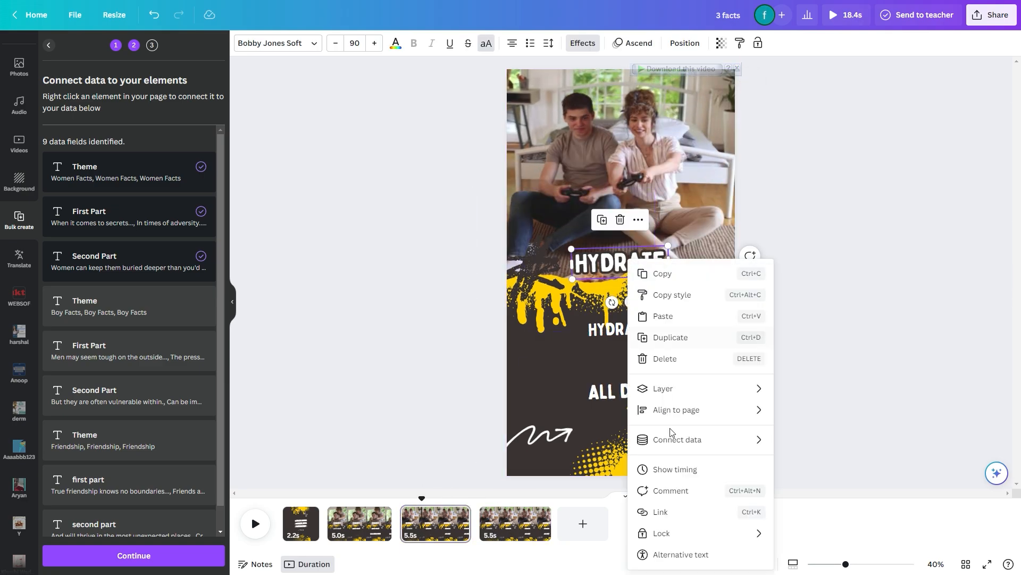
mouse_move(671, 451)
click(675, 469)
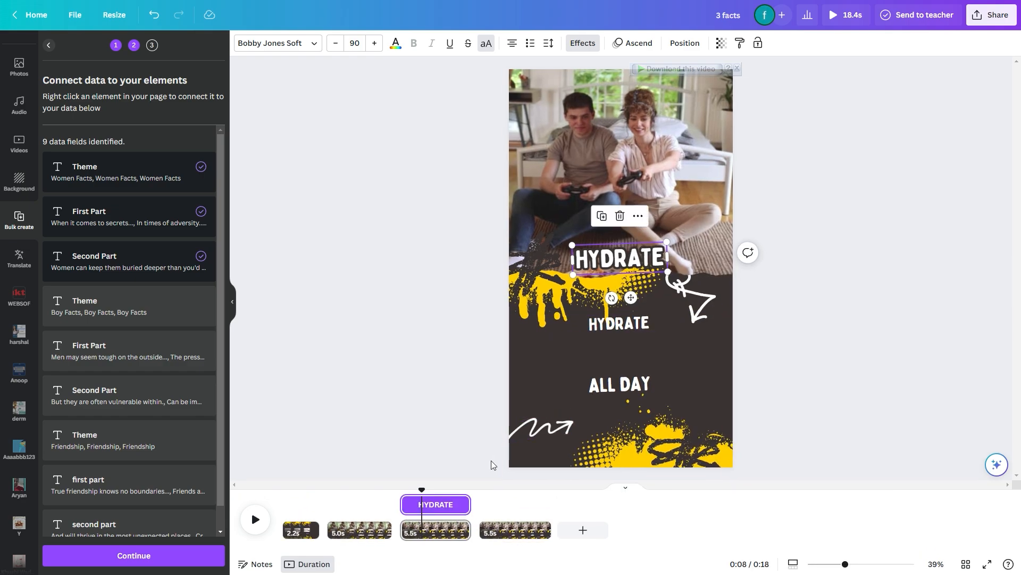
Shorten the timing of the third page's ALL DAY text so it starts closer to the page's end
right_click(617, 327)
click(596, 322)
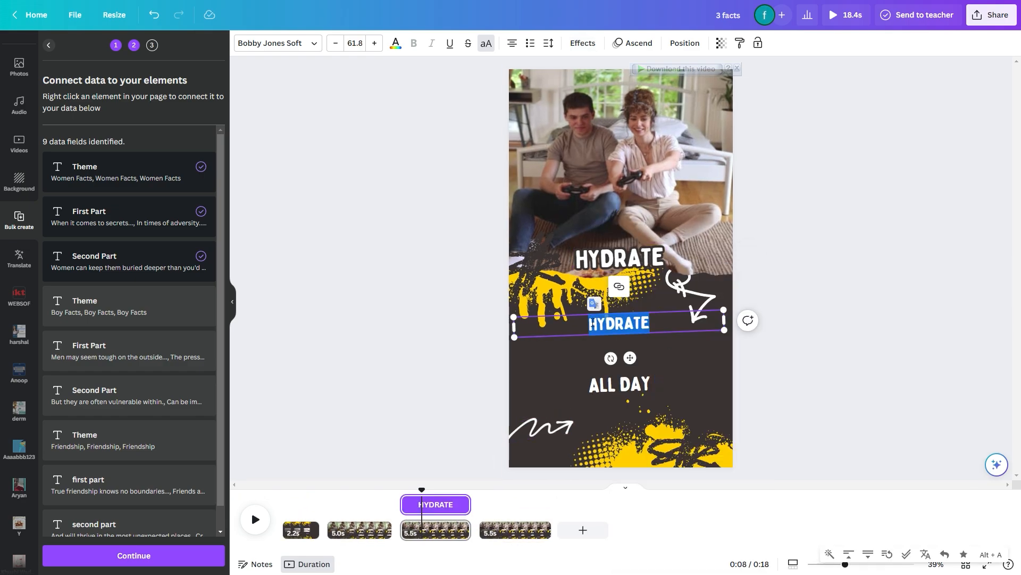
click(589, 323)
click(617, 384)
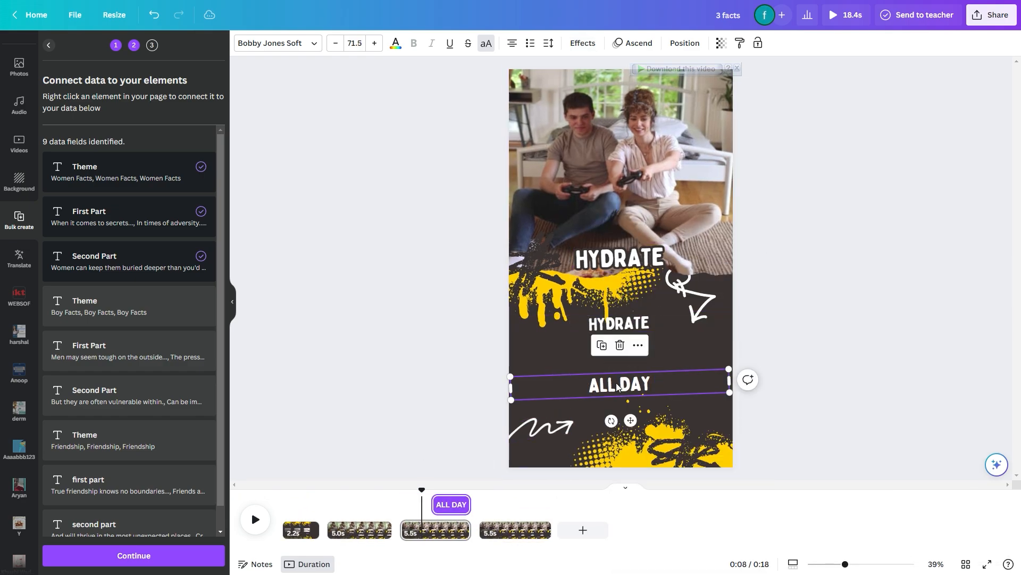
click(448, 511)
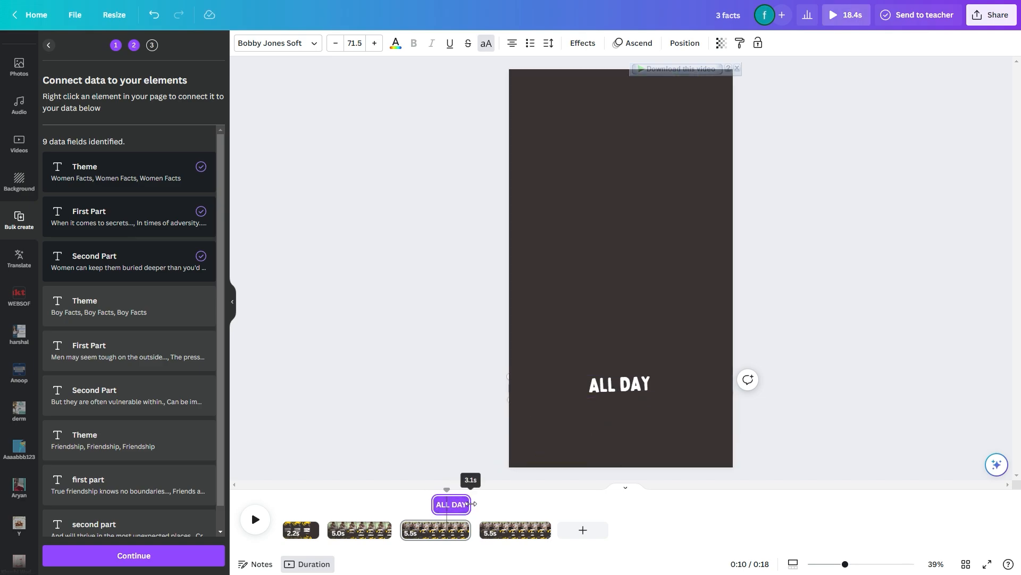
drag(433, 504, 452, 505)
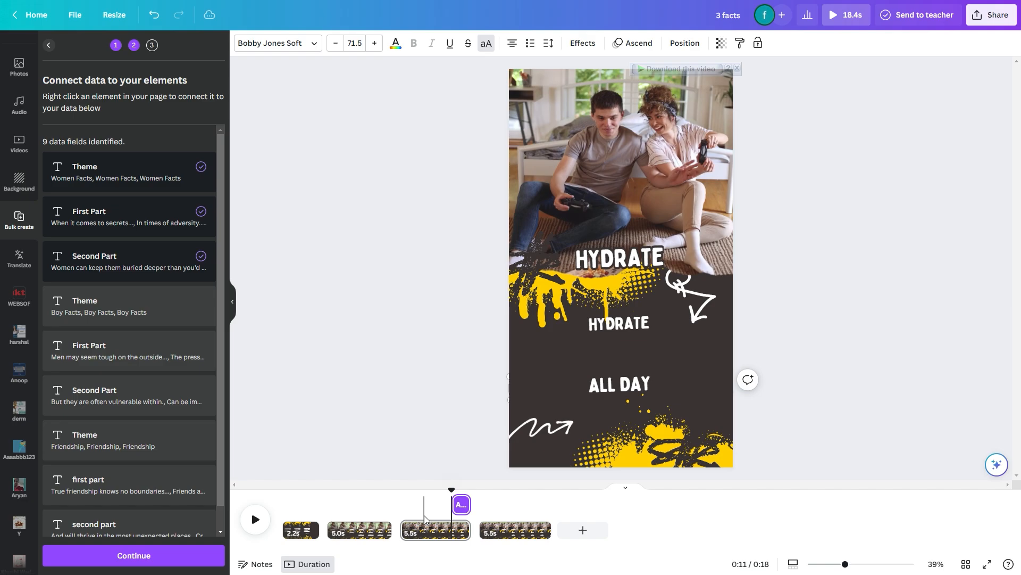
Delay the start of the fourth page's ALL DAY text and the second page's {Second Part} text toward the end of their pages
click(500, 528)
click(621, 383)
drag(515, 505, 538, 505)
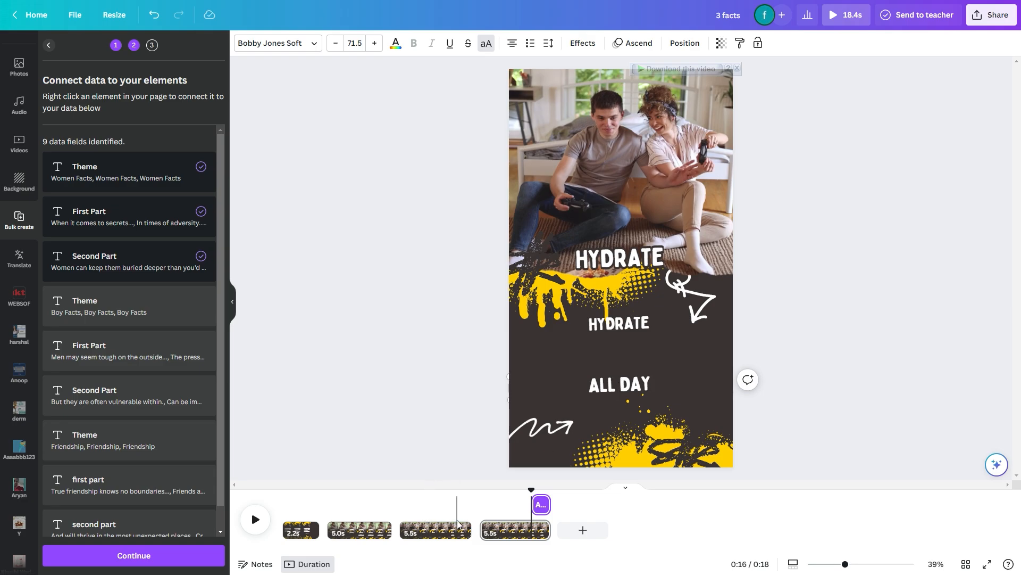
click(370, 529)
click(638, 384)
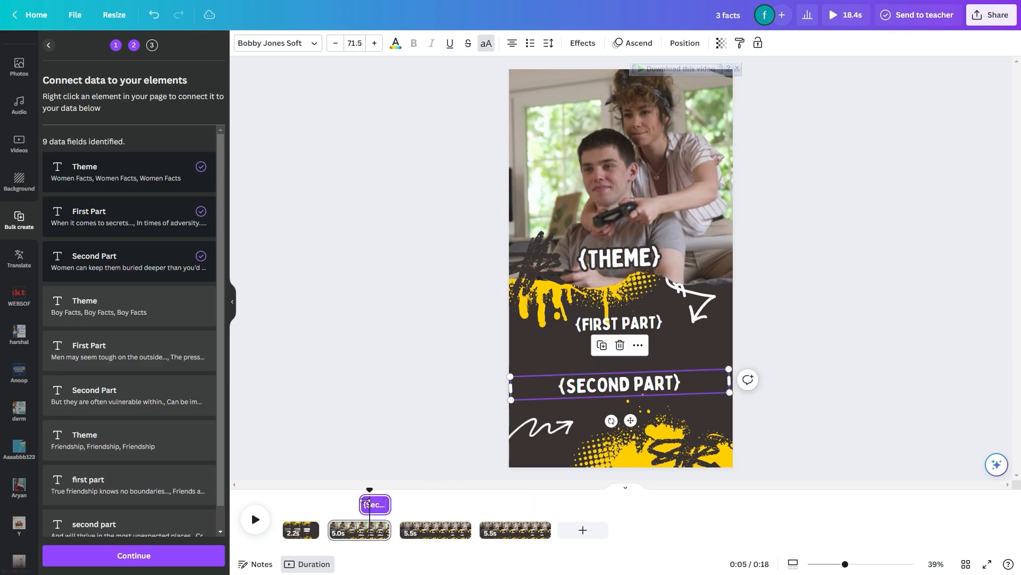
drag(365, 504, 377, 504)
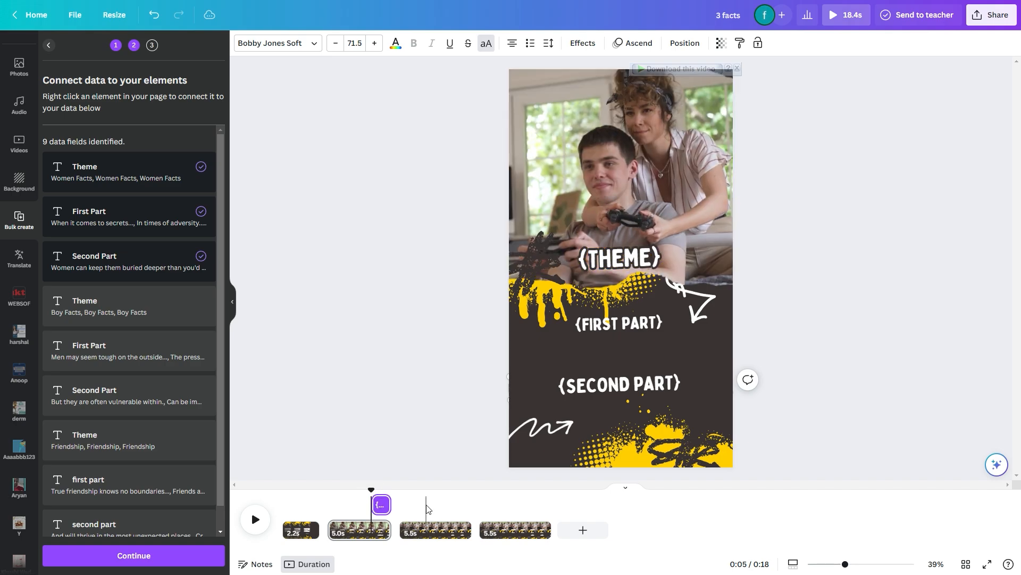
Connect the third page's HYDRATE heading over the video to the Boy Facts Theme data field
click(434, 530)
click(628, 258)
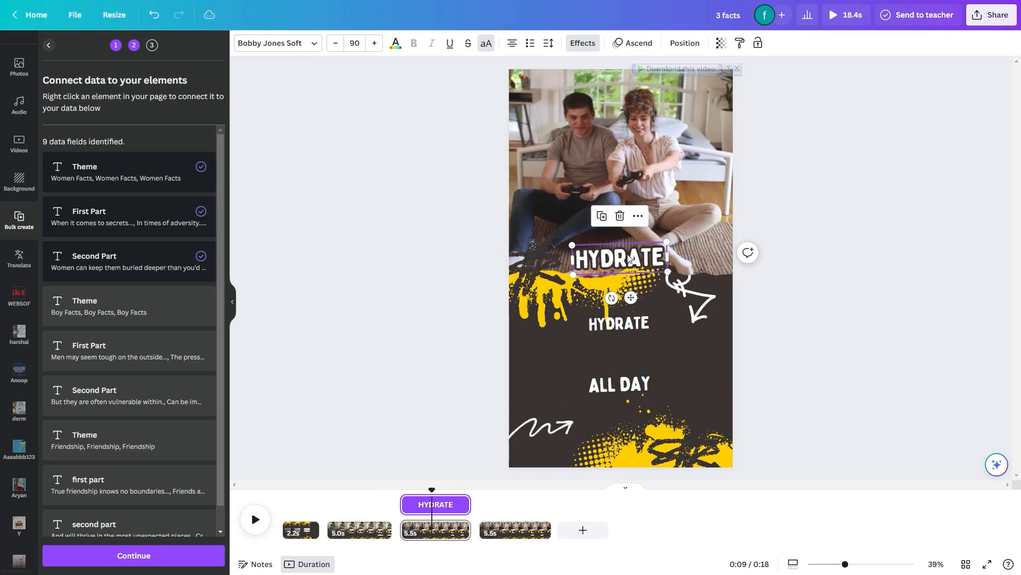
right_click(630, 256)
mouse_move(687, 434)
click(806, 423)
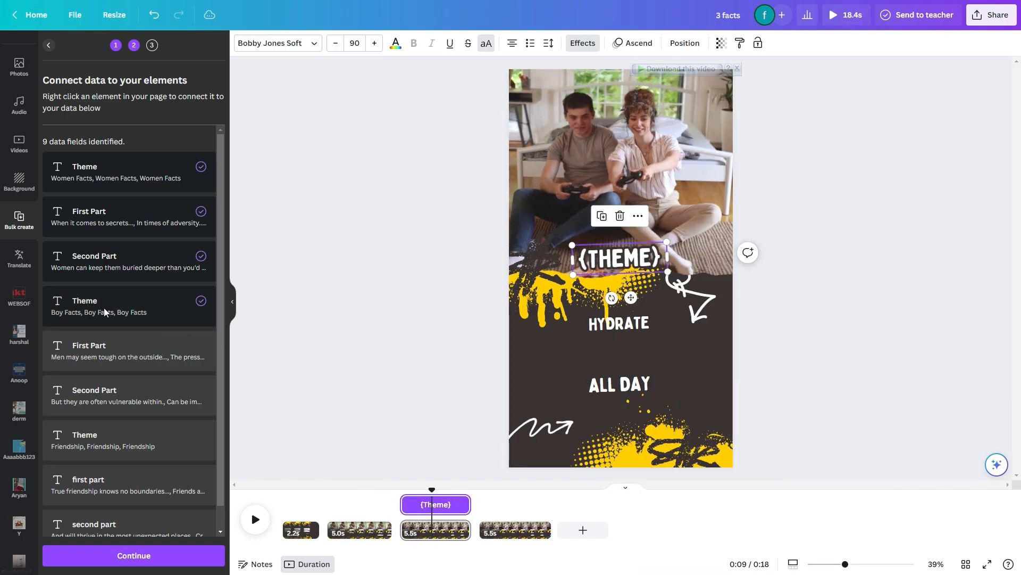
Connect the third page's lower HYDRATE text to the boy facts' First Part field and the ALL DAY text to their Second Part field
click(625, 323)
right_click(633, 325)
mouse_move(691, 442)
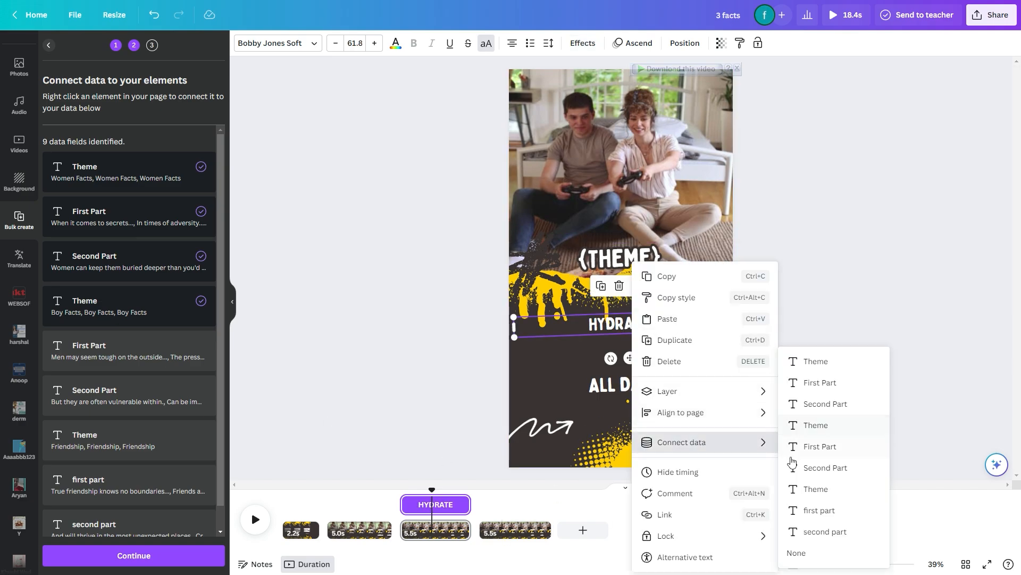
click(816, 444)
right_click(613, 390)
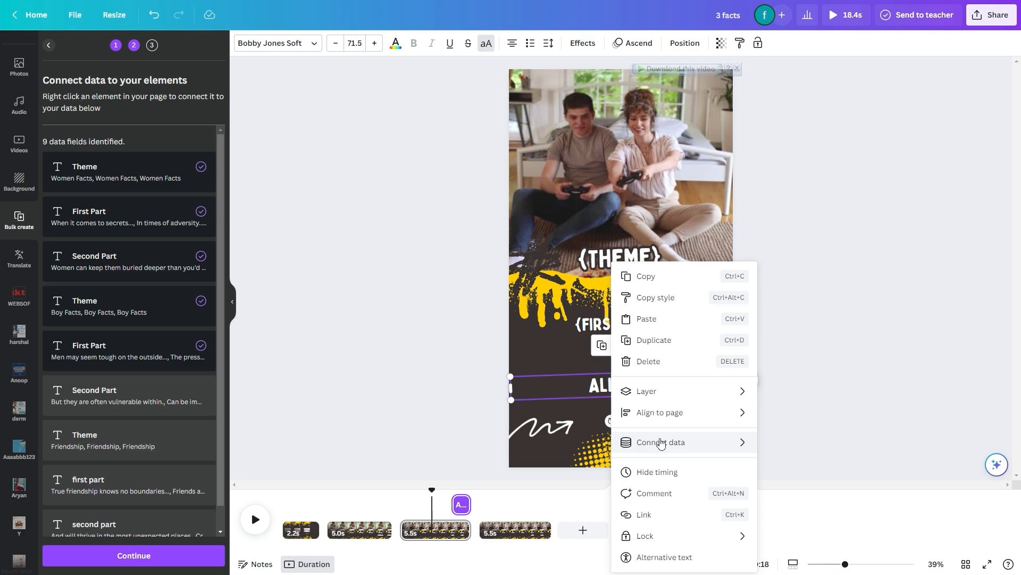
click(809, 467)
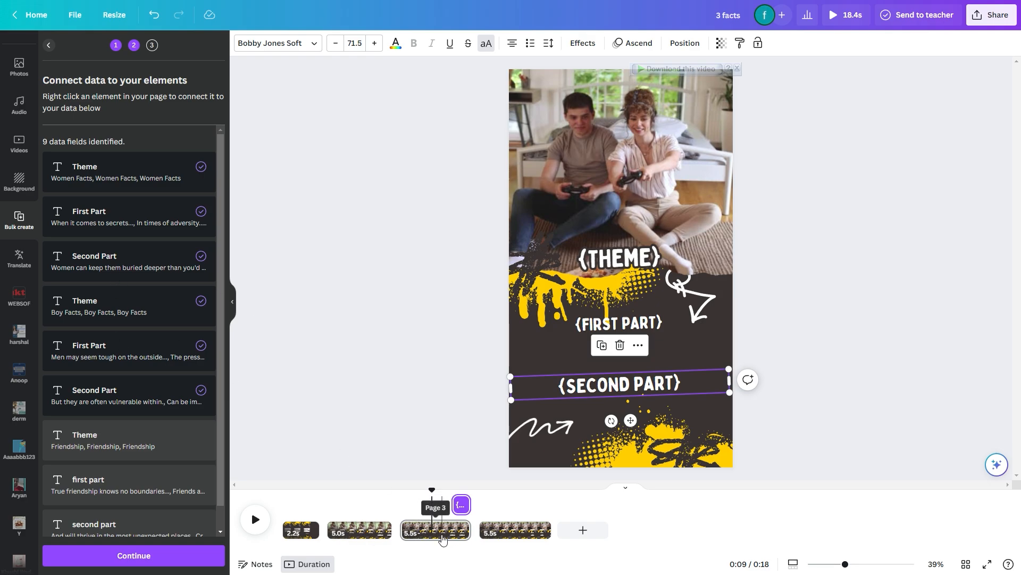
Connect the fourth page's HYDRATE heading over the video to the Friendship Theme data field
click(520, 535)
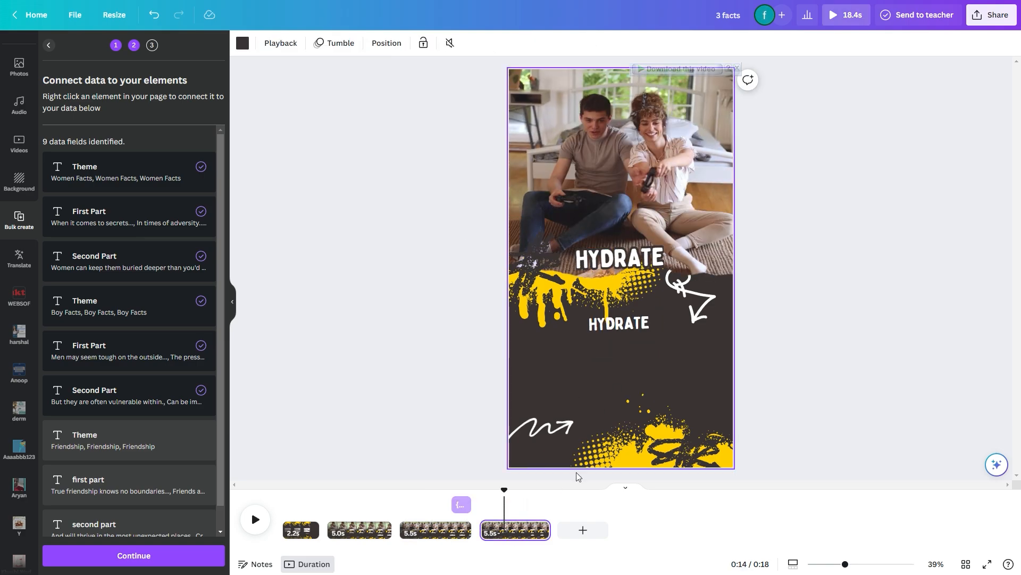
right_click(618, 257)
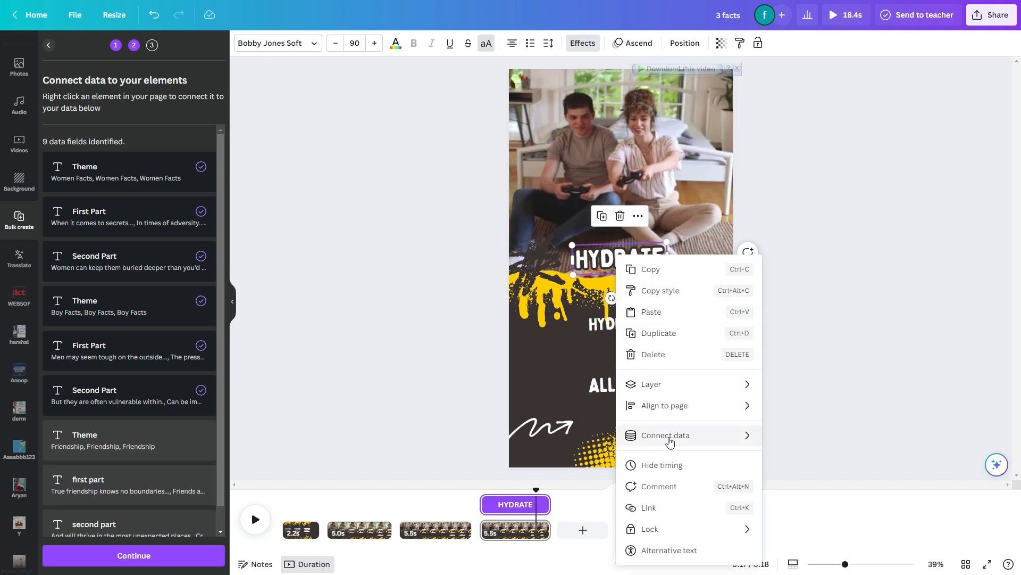
mouse_move(666, 436)
click(782, 488)
Connect the fourth page's lower HYDRATE text to the friendship first part field and the ALL DAY text to the friendship second part field
right_click(612, 325)
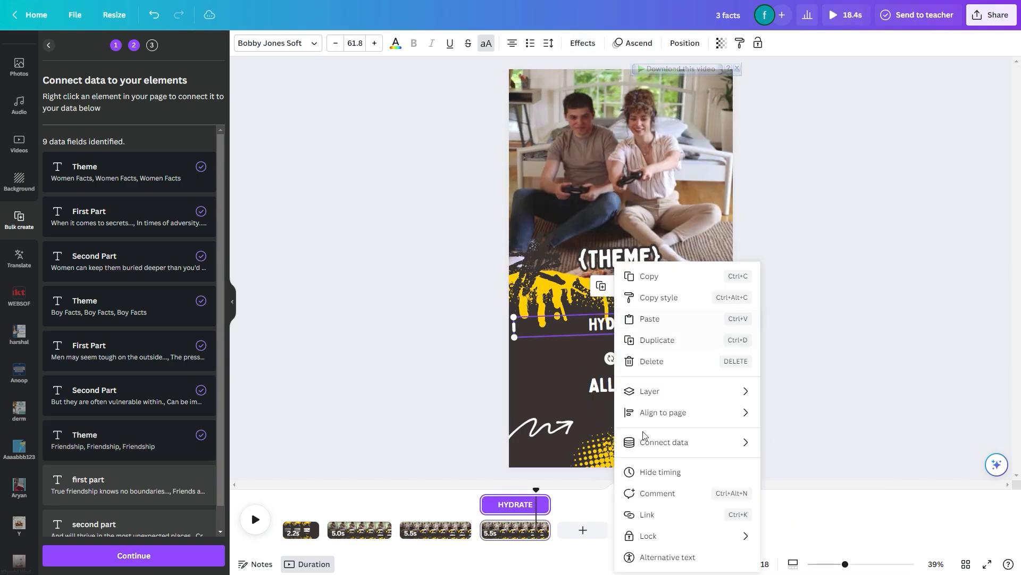
mouse_move(672, 441)
click(809, 511)
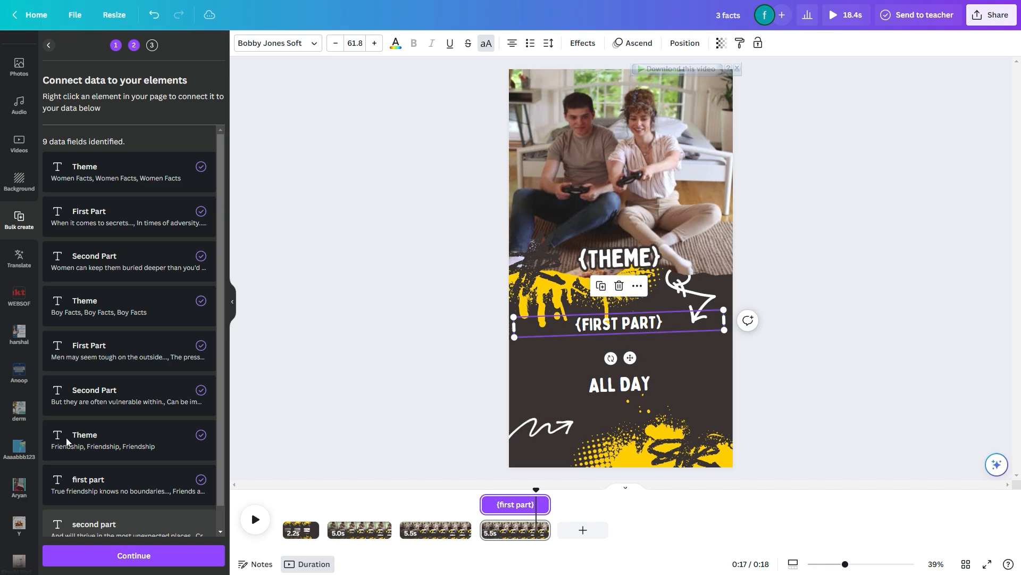
scroll(105, 470, down, 1)
right_click(623, 384)
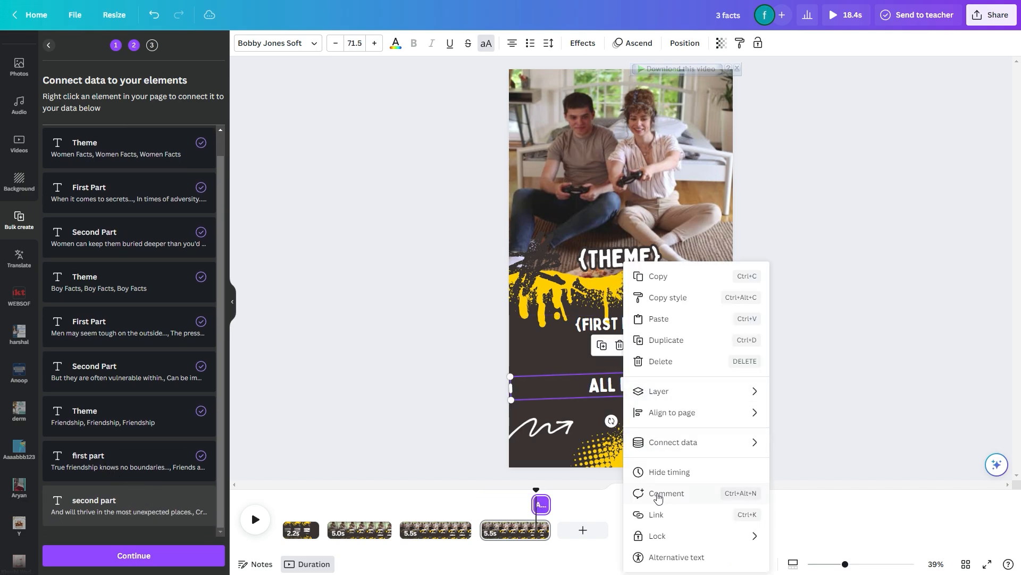
mouse_move(734, 439)
click(817, 531)
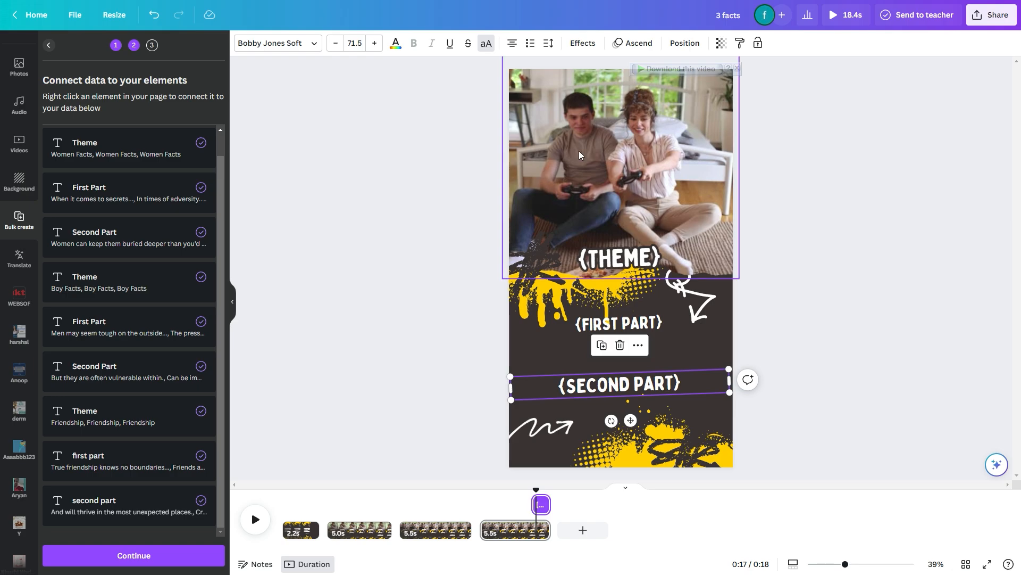
Replace the fourth page's video with the 22.0s clip of the couple playing guitar and trim the page to 5.5s
scroll(21, 138, up, 5)
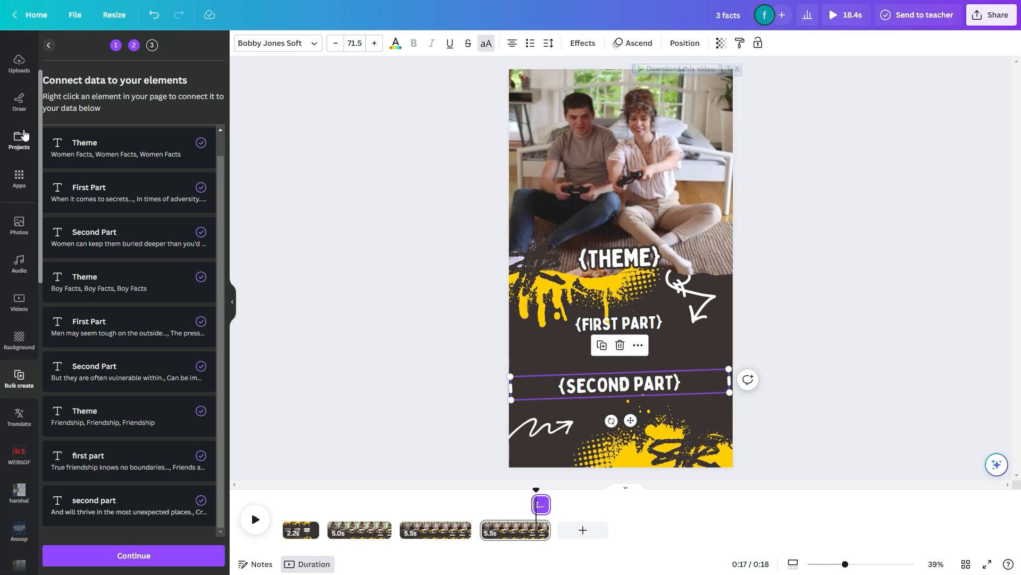
click(19, 86)
click(161, 75)
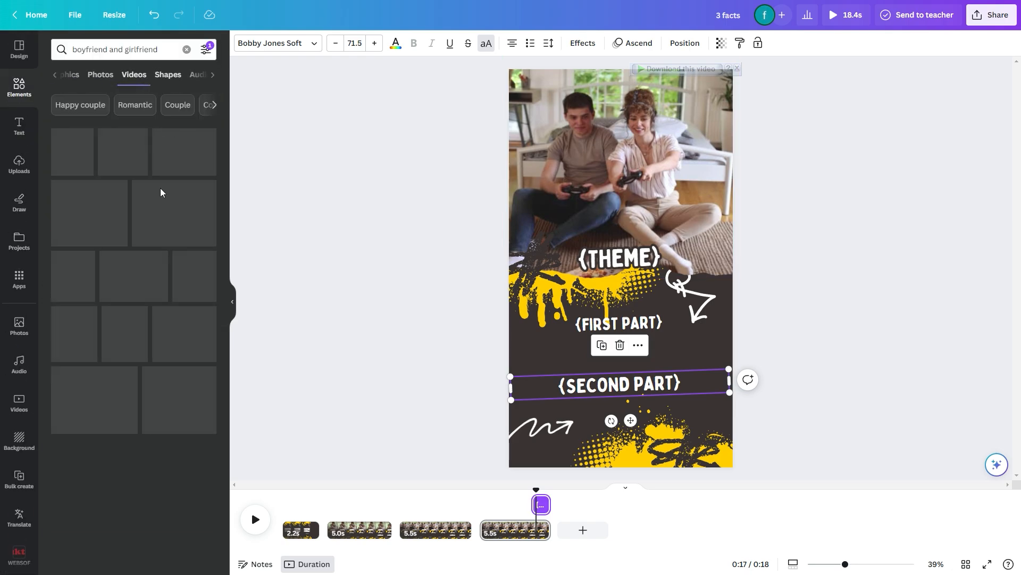
drag(112, 303, 551, 151)
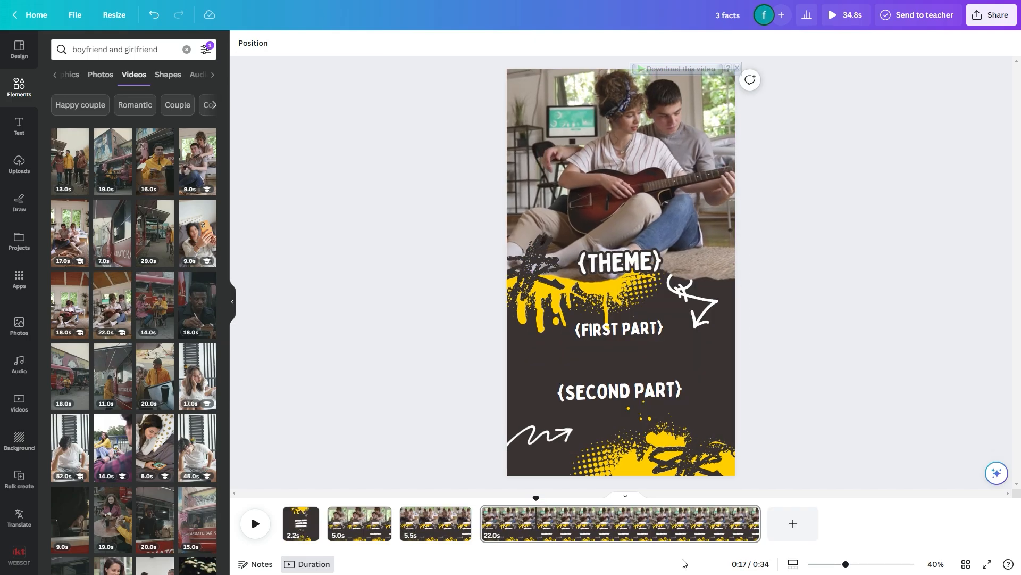
click(585, 533)
drag(750, 524, 548, 529)
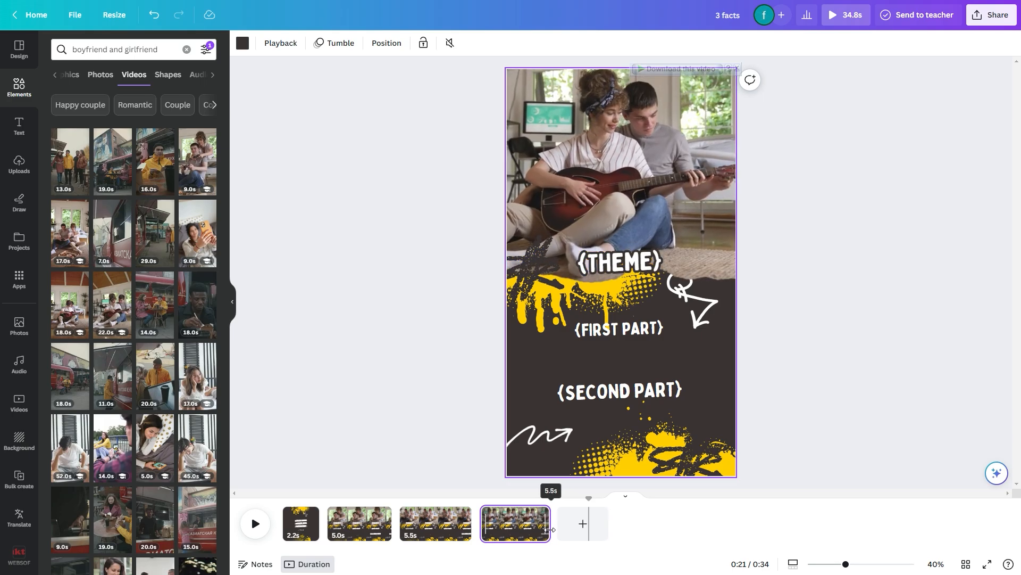
Show the timing of the fourth page's {Second Part} text to check when it appears
click(534, 393)
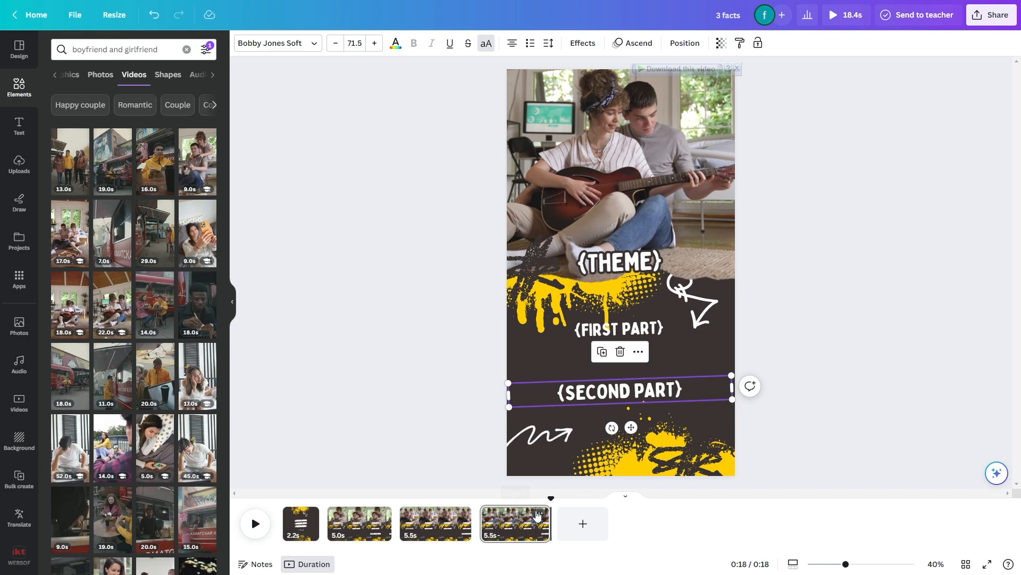
right_click(609, 397)
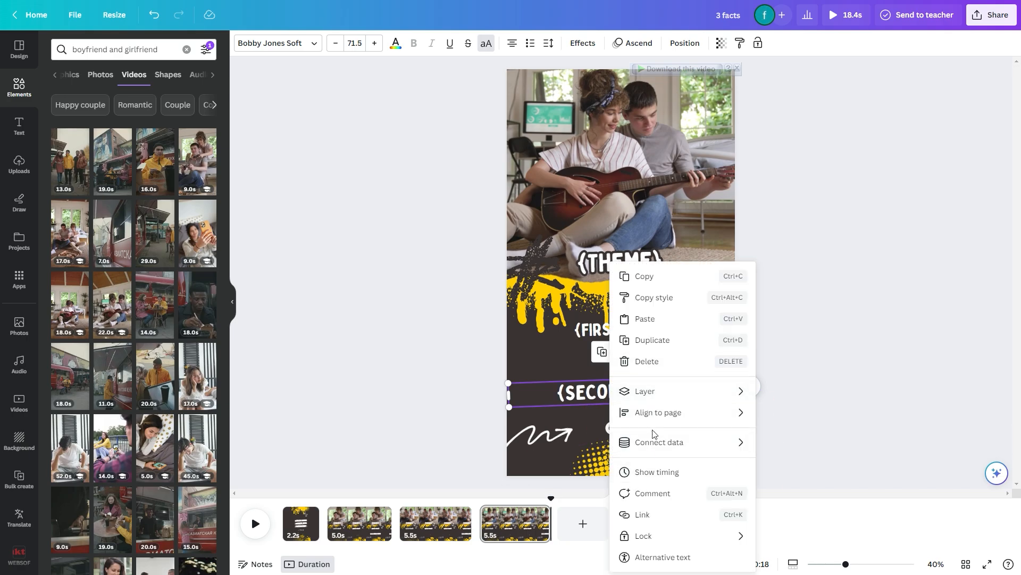
click(655, 471)
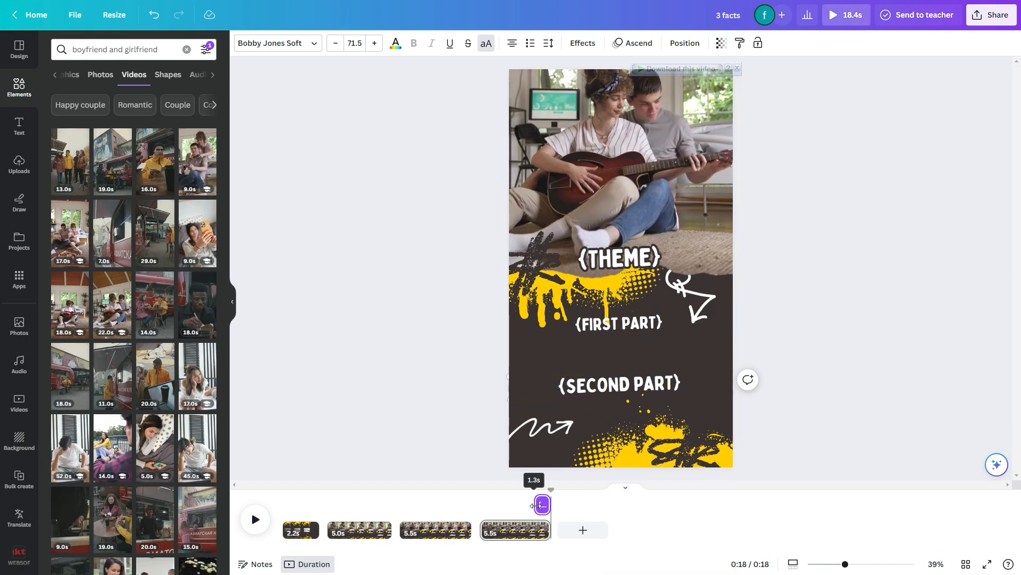
click(458, 512)
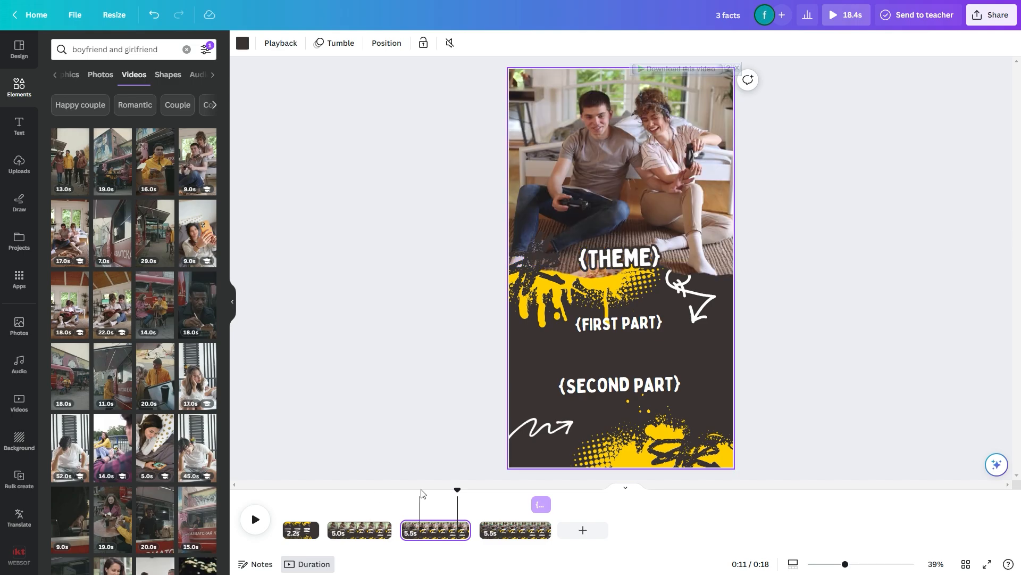
Return the playhead to the first page and generate the bulk pages from all nine data rows
drag(455, 487, 287, 502)
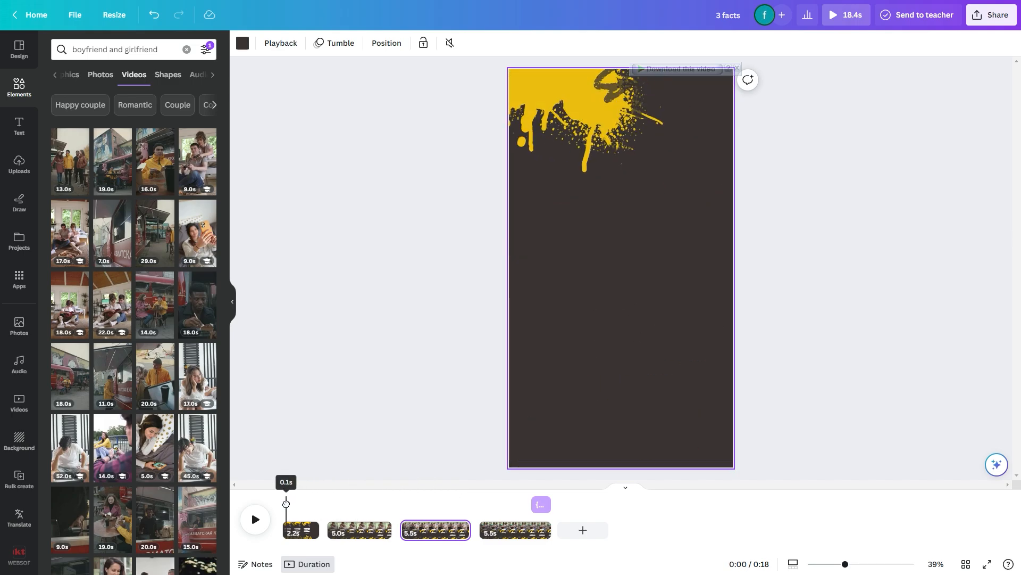
click(400, 463)
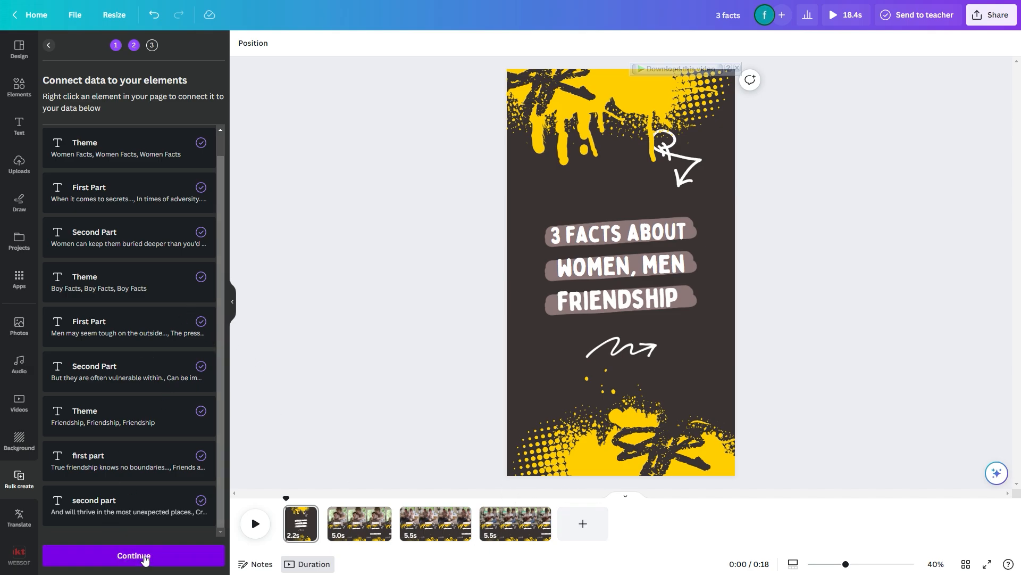
click(144, 557)
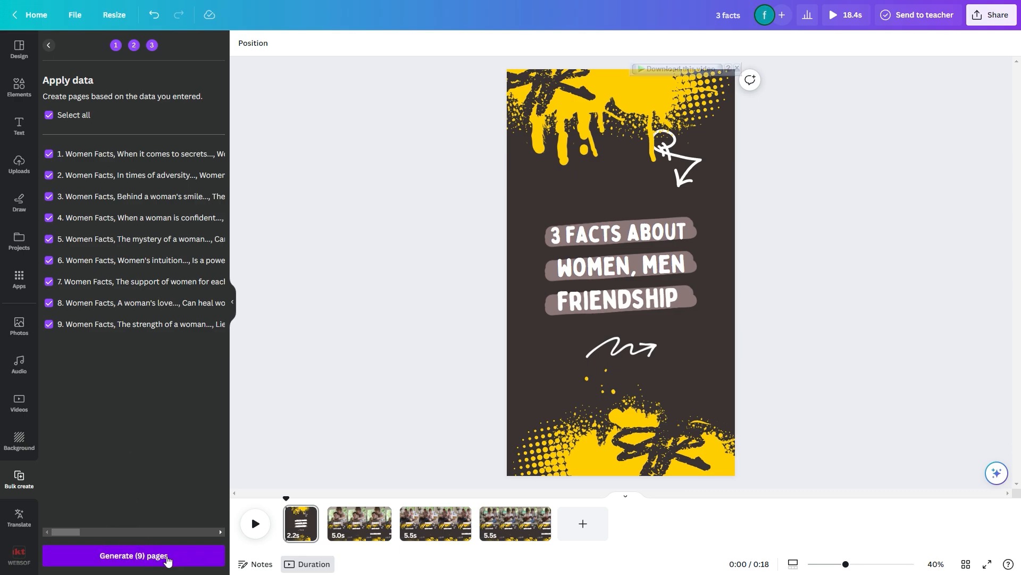
click(168, 561)
Play through the first pages of the generated design to review the filled-in facts
click(255, 524)
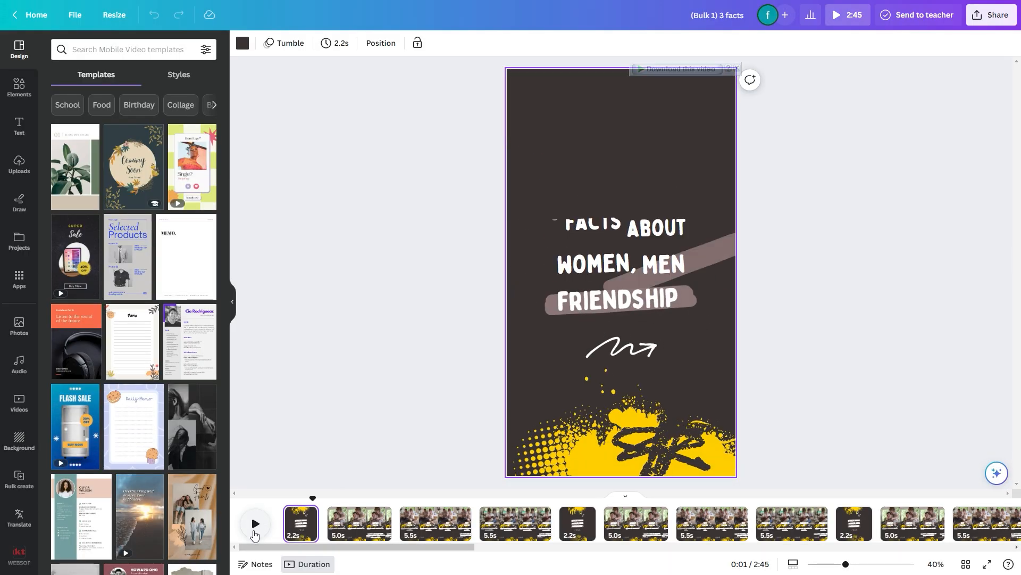
click(254, 533)
click(255, 532)
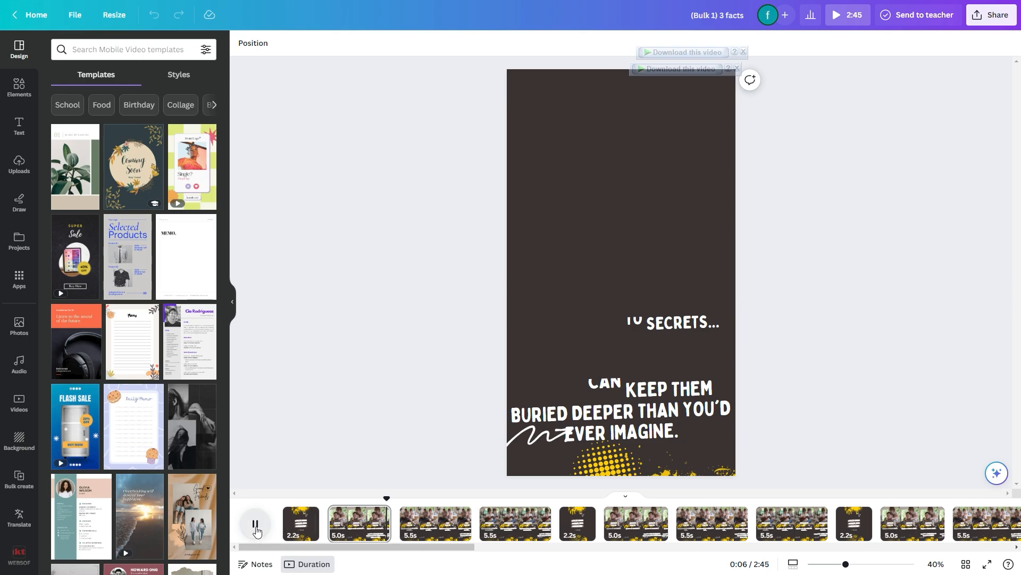
click(255, 527)
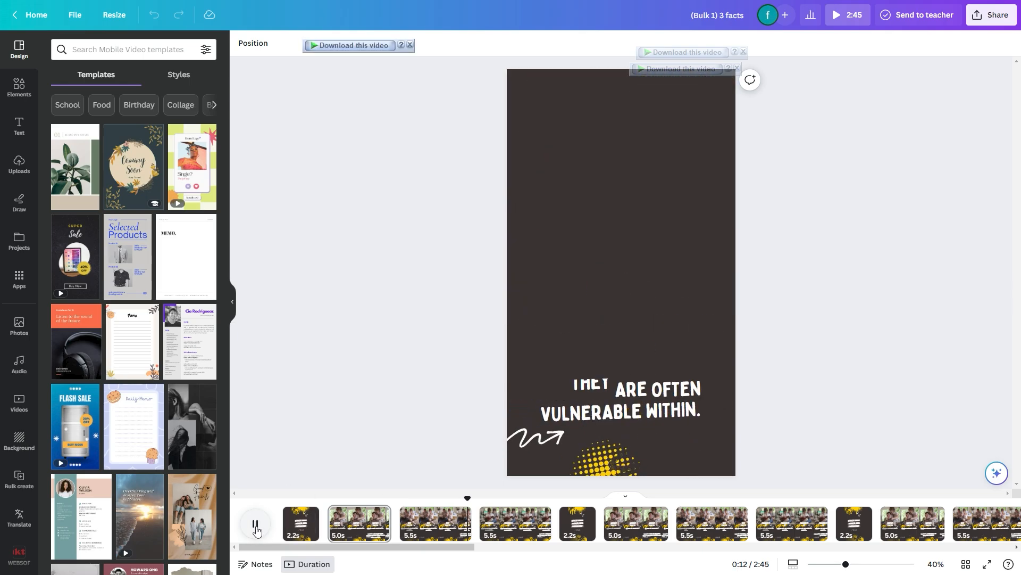
click(256, 527)
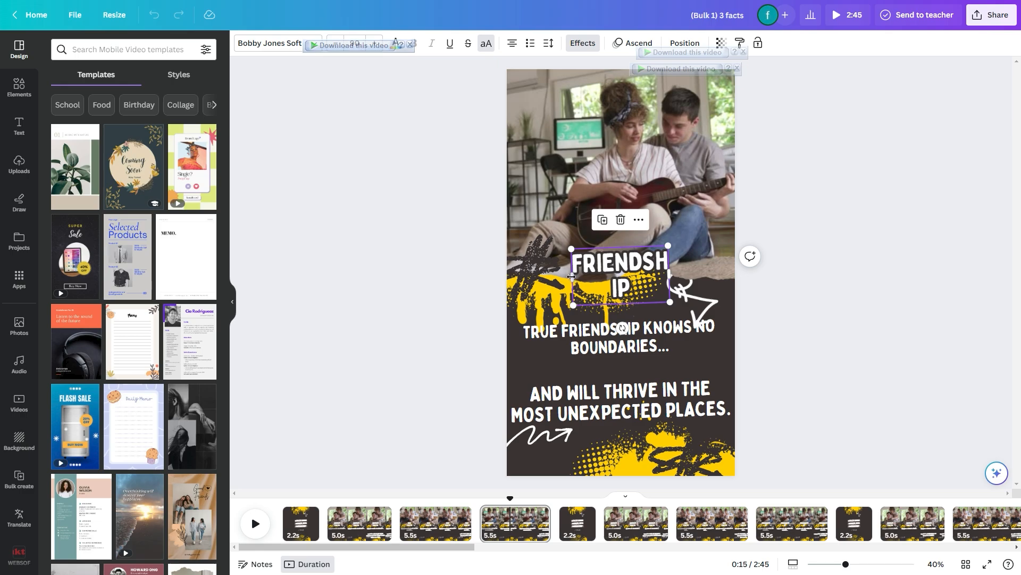
Widen the fourth page's FRIENDSHIP heading on both sides so it fits on one line, and resume playback
drag(568, 277, 527, 282)
drag(669, 261, 728, 259)
click(632, 265)
click(465, 274)
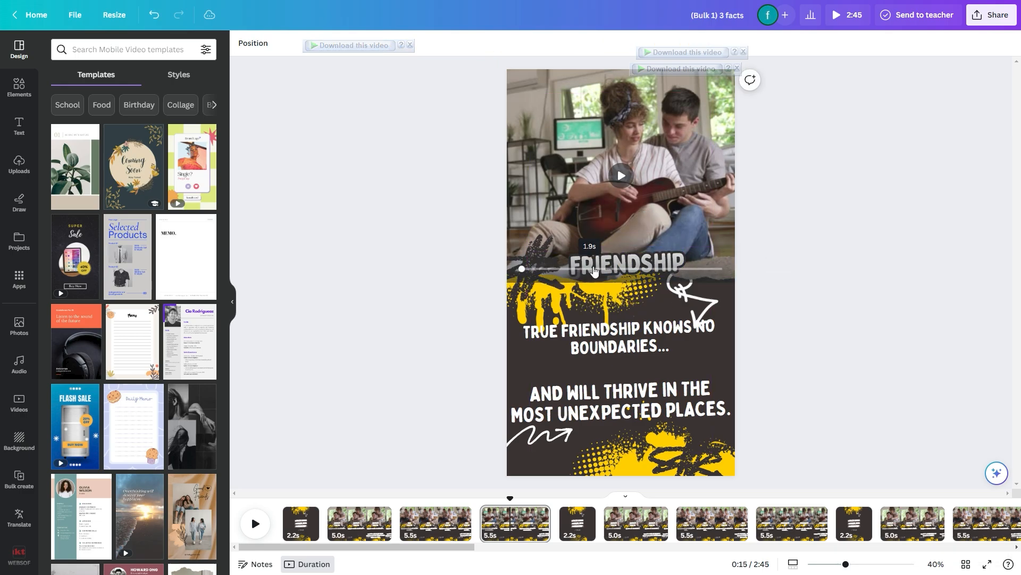
key(space)
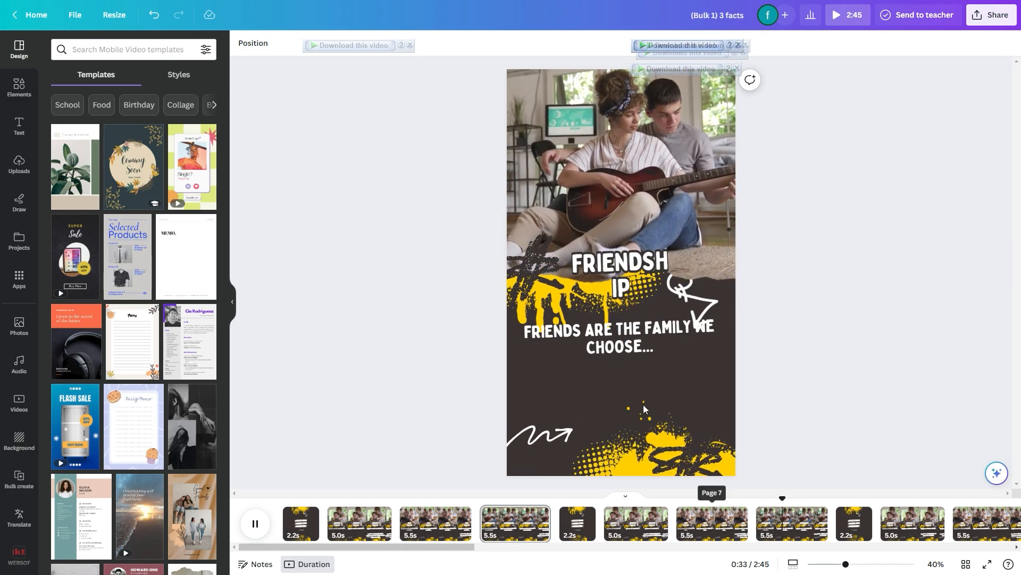
Widen the eighth page's FRIENDSHIP heading on both sides so it fits on one line, and adjust its position slightly
click(597, 268)
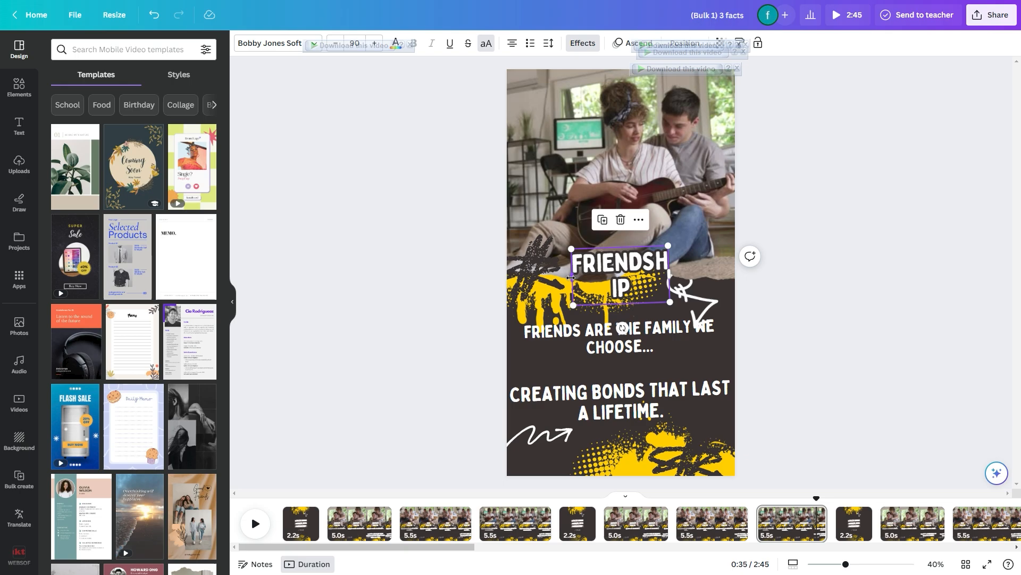
drag(571, 277, 527, 277)
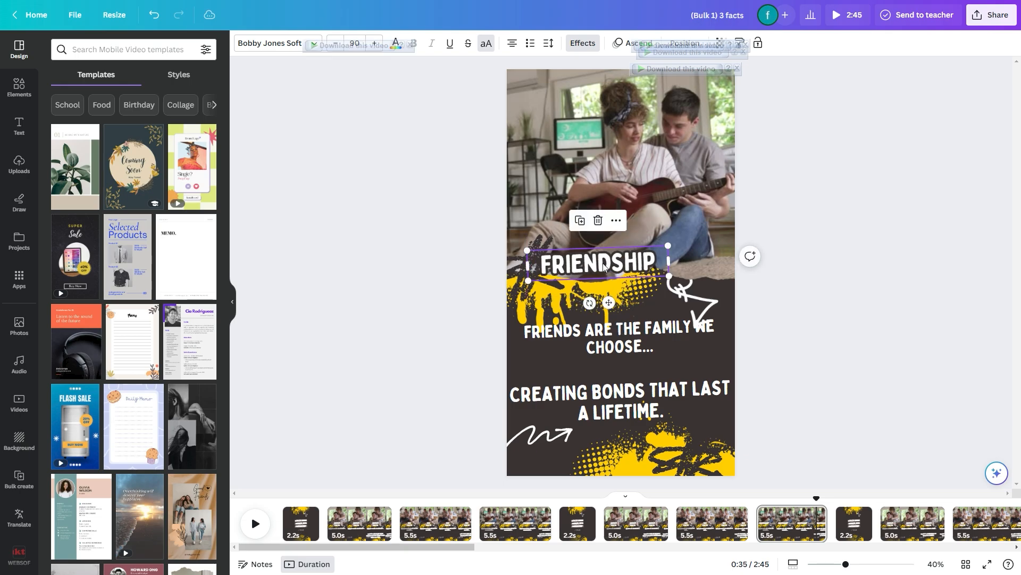
drag(673, 259, 692, 259)
drag(622, 263, 632, 264)
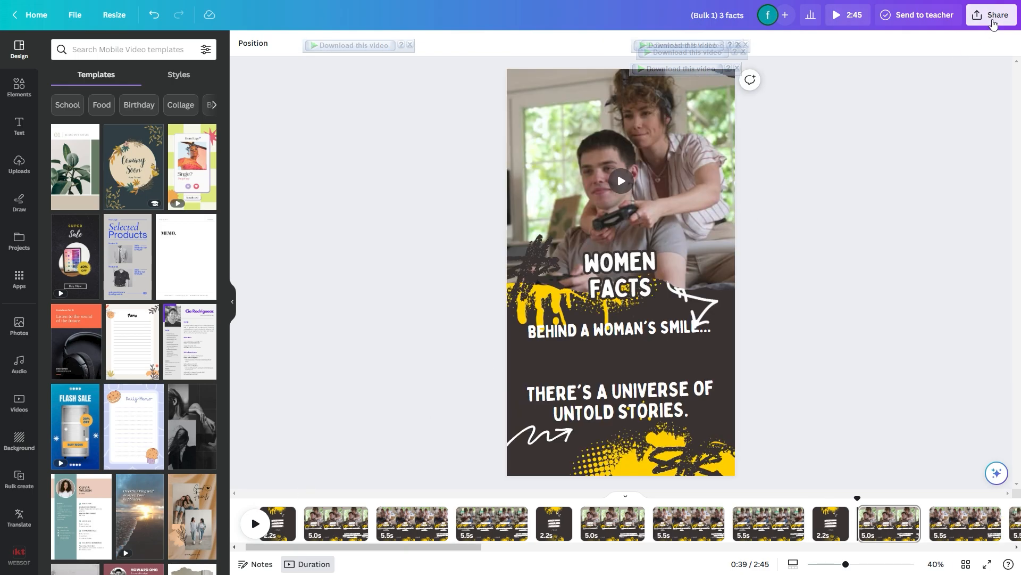
Open the design's download settings for MP4 Video and deselect all pages from the download selection
click(991, 15)
click(852, 290)
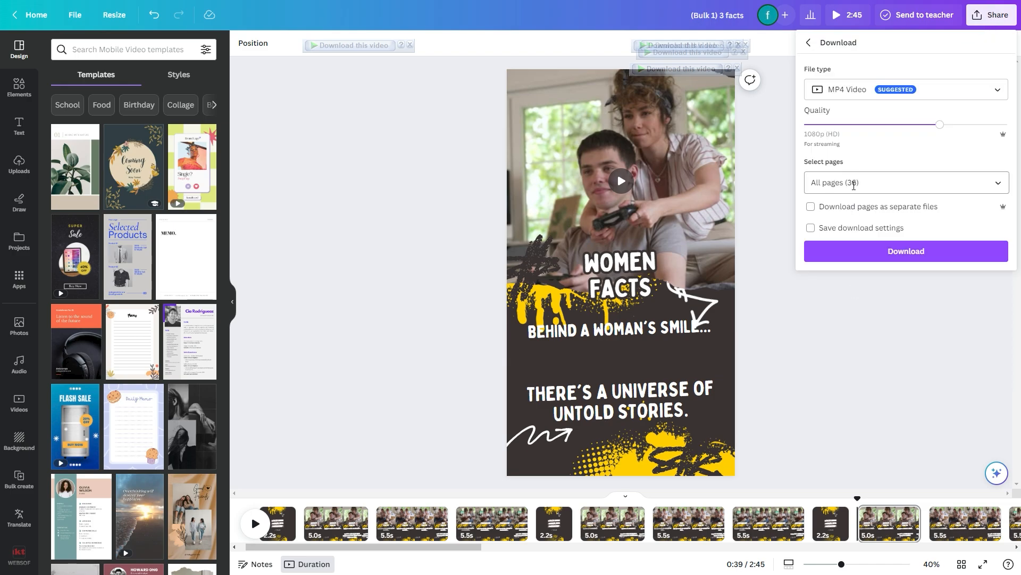
click(998, 183)
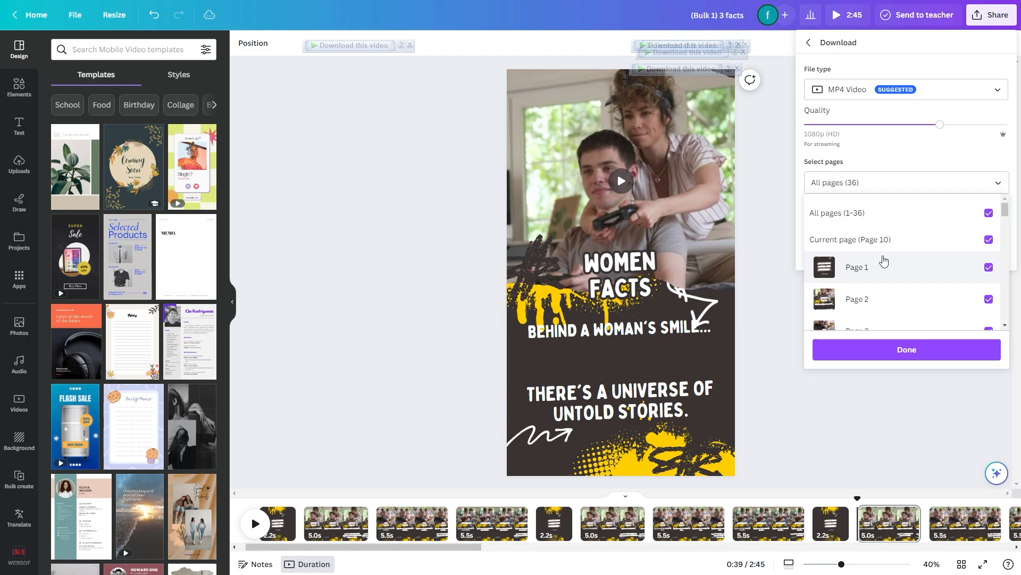
click(988, 213)
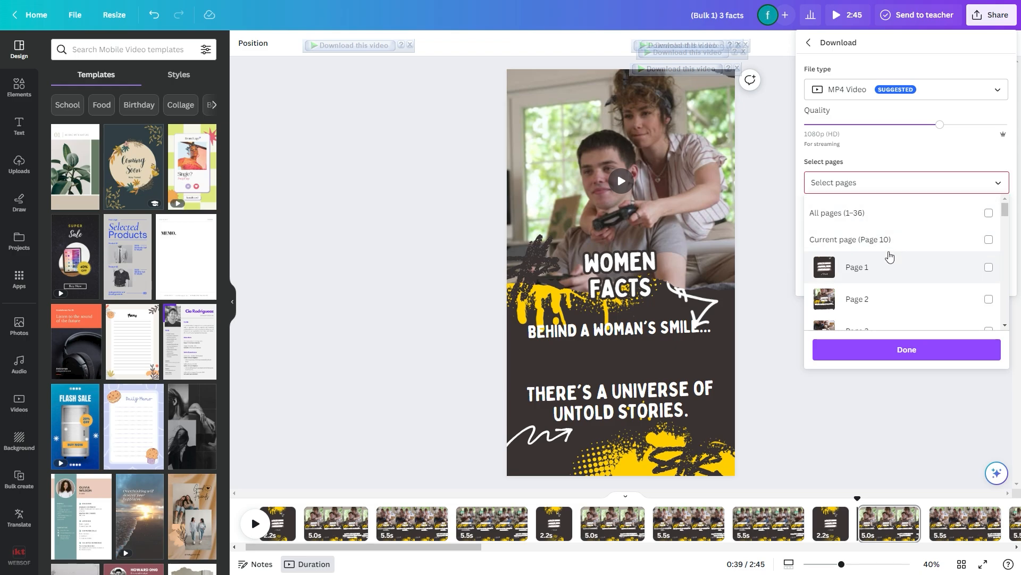
Select only pages 1–4 for the download and download them together as one MP4 video
click(878, 272)
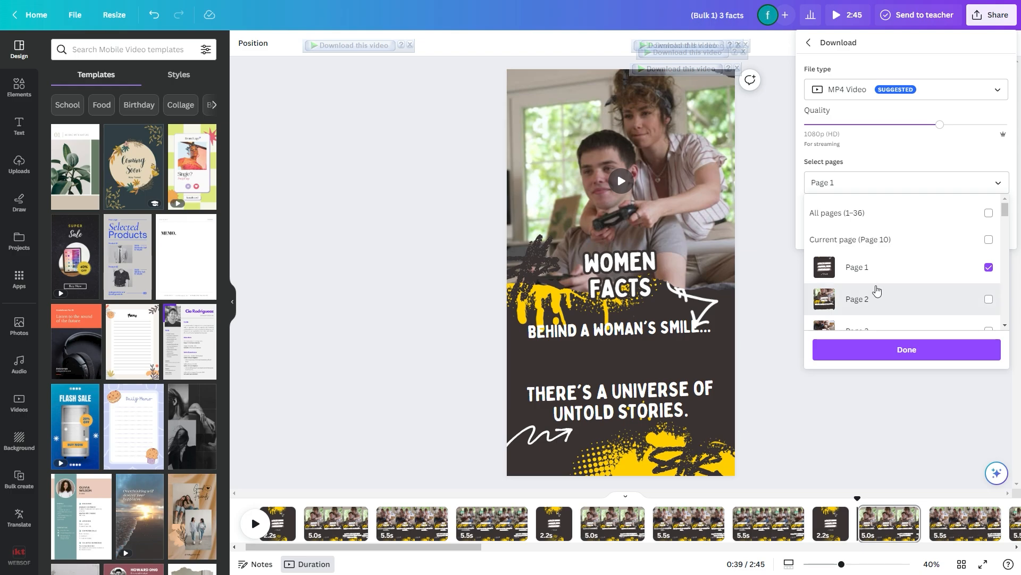
click(878, 290)
scroll(880, 282, down, 2)
click(889, 233)
click(888, 257)
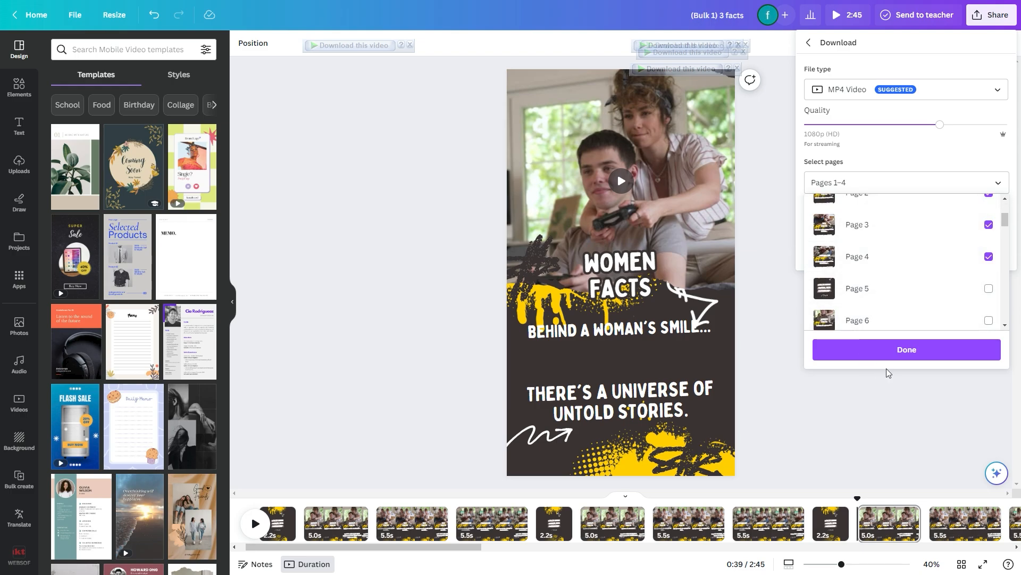
click(899, 354)
click(899, 253)
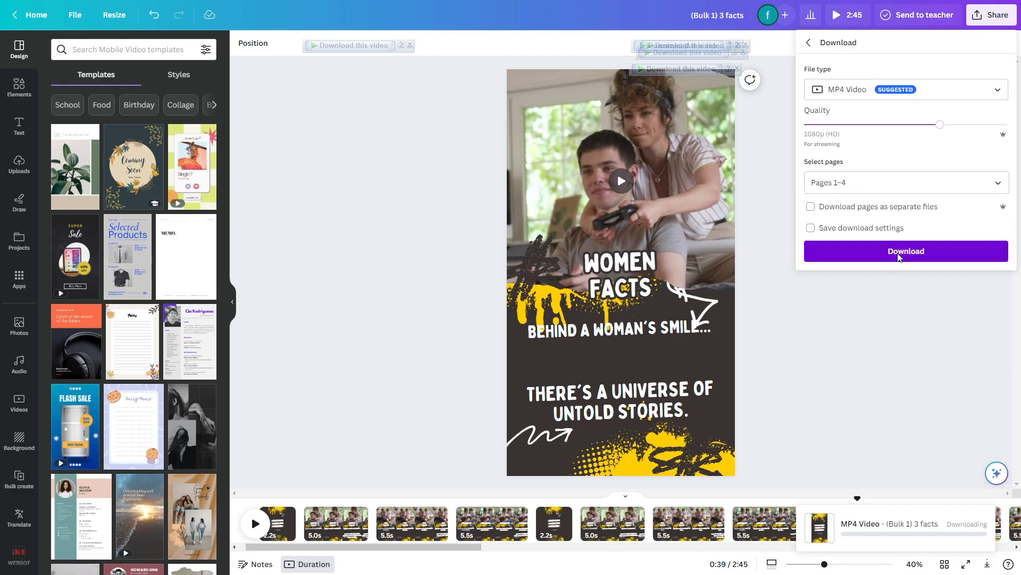